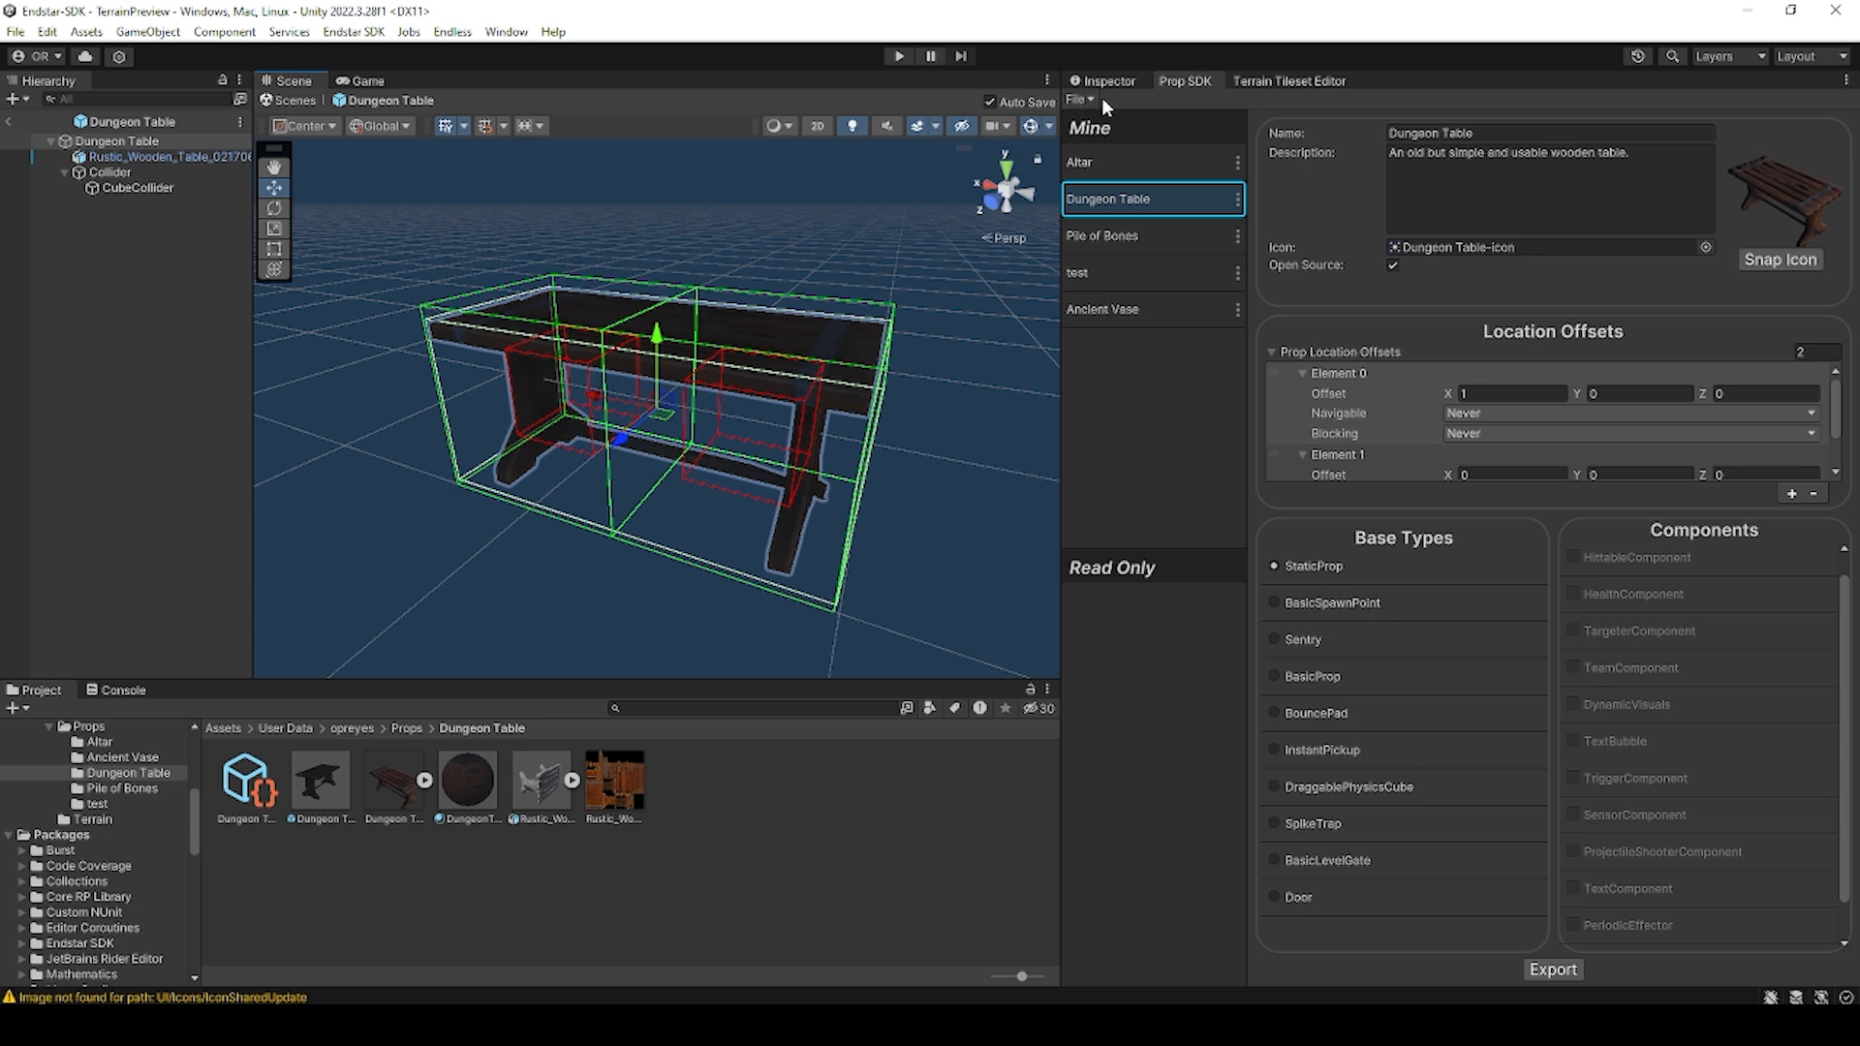
# Step: Create a new prop named "Dungeon Table2" with the description "An old wooden table"
pyautogui.click(1077, 100)
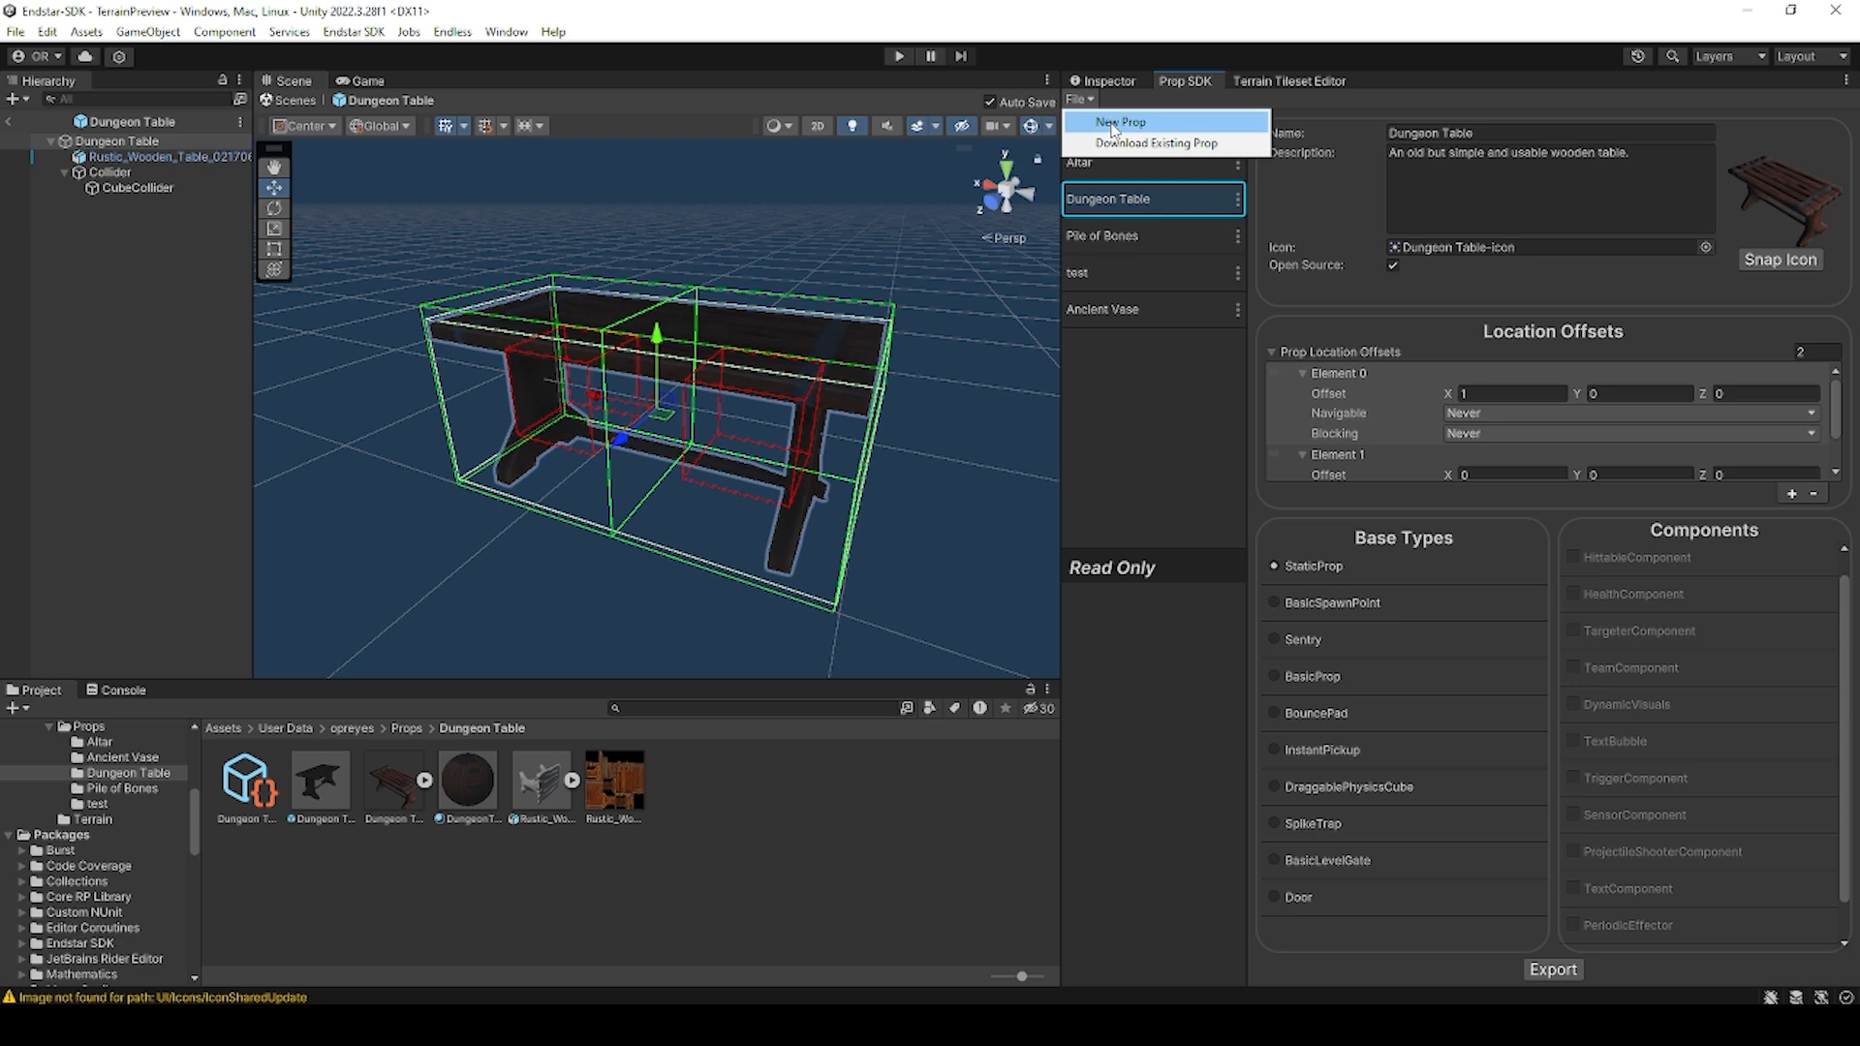
pyautogui.click(1114, 124)
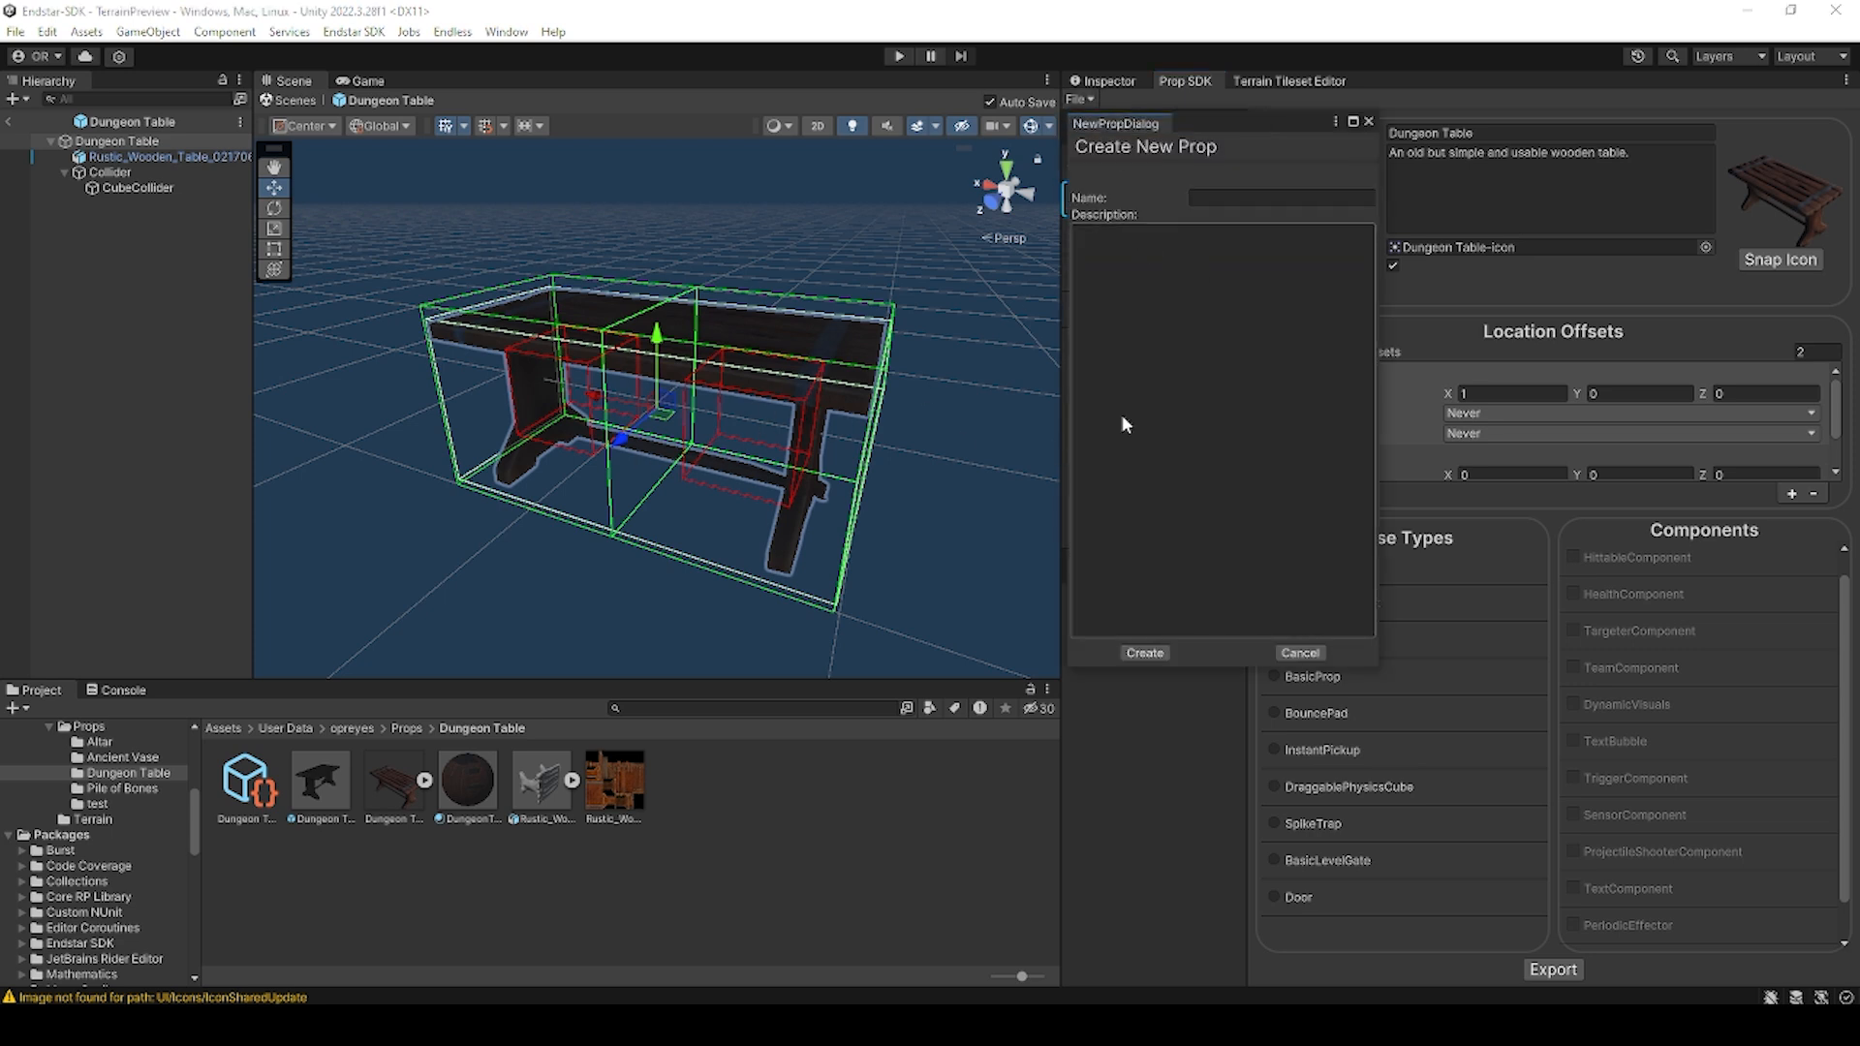
pyautogui.click(1218, 197)
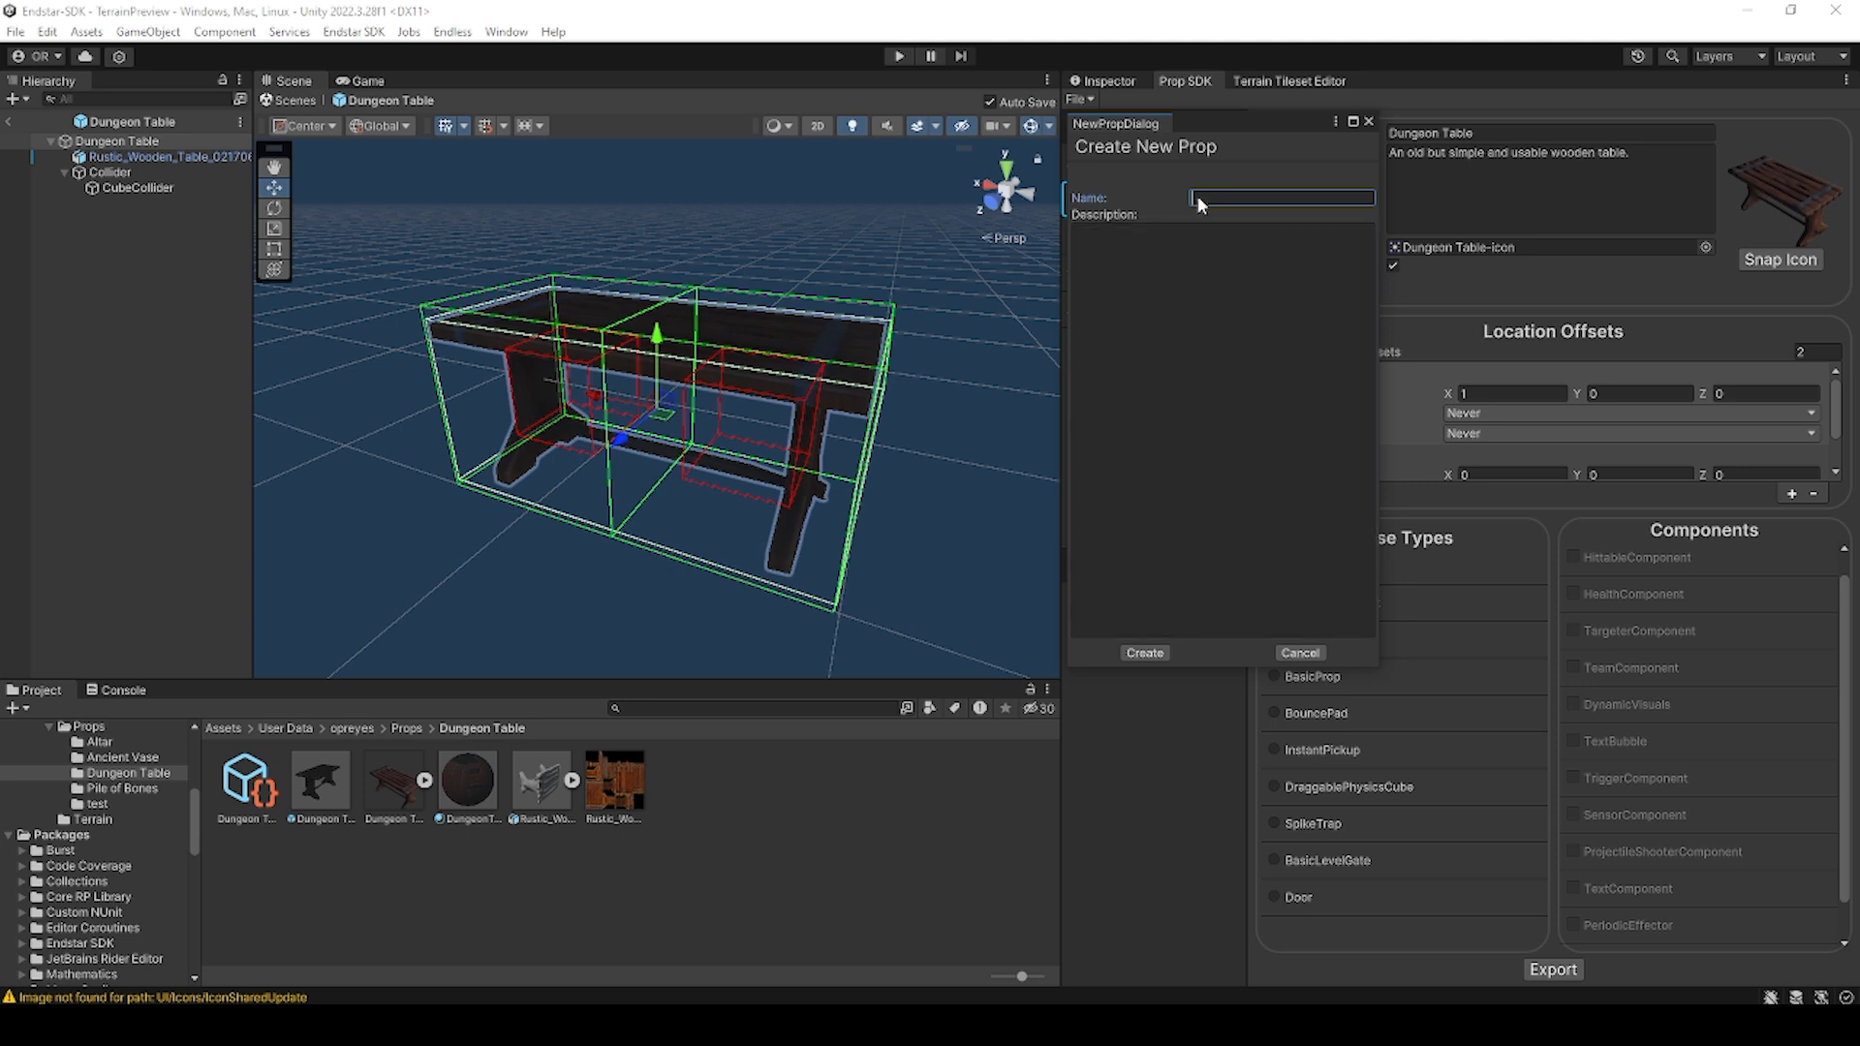
pyautogui.write('Dungeon Table2')
pyautogui.click(1192, 250)
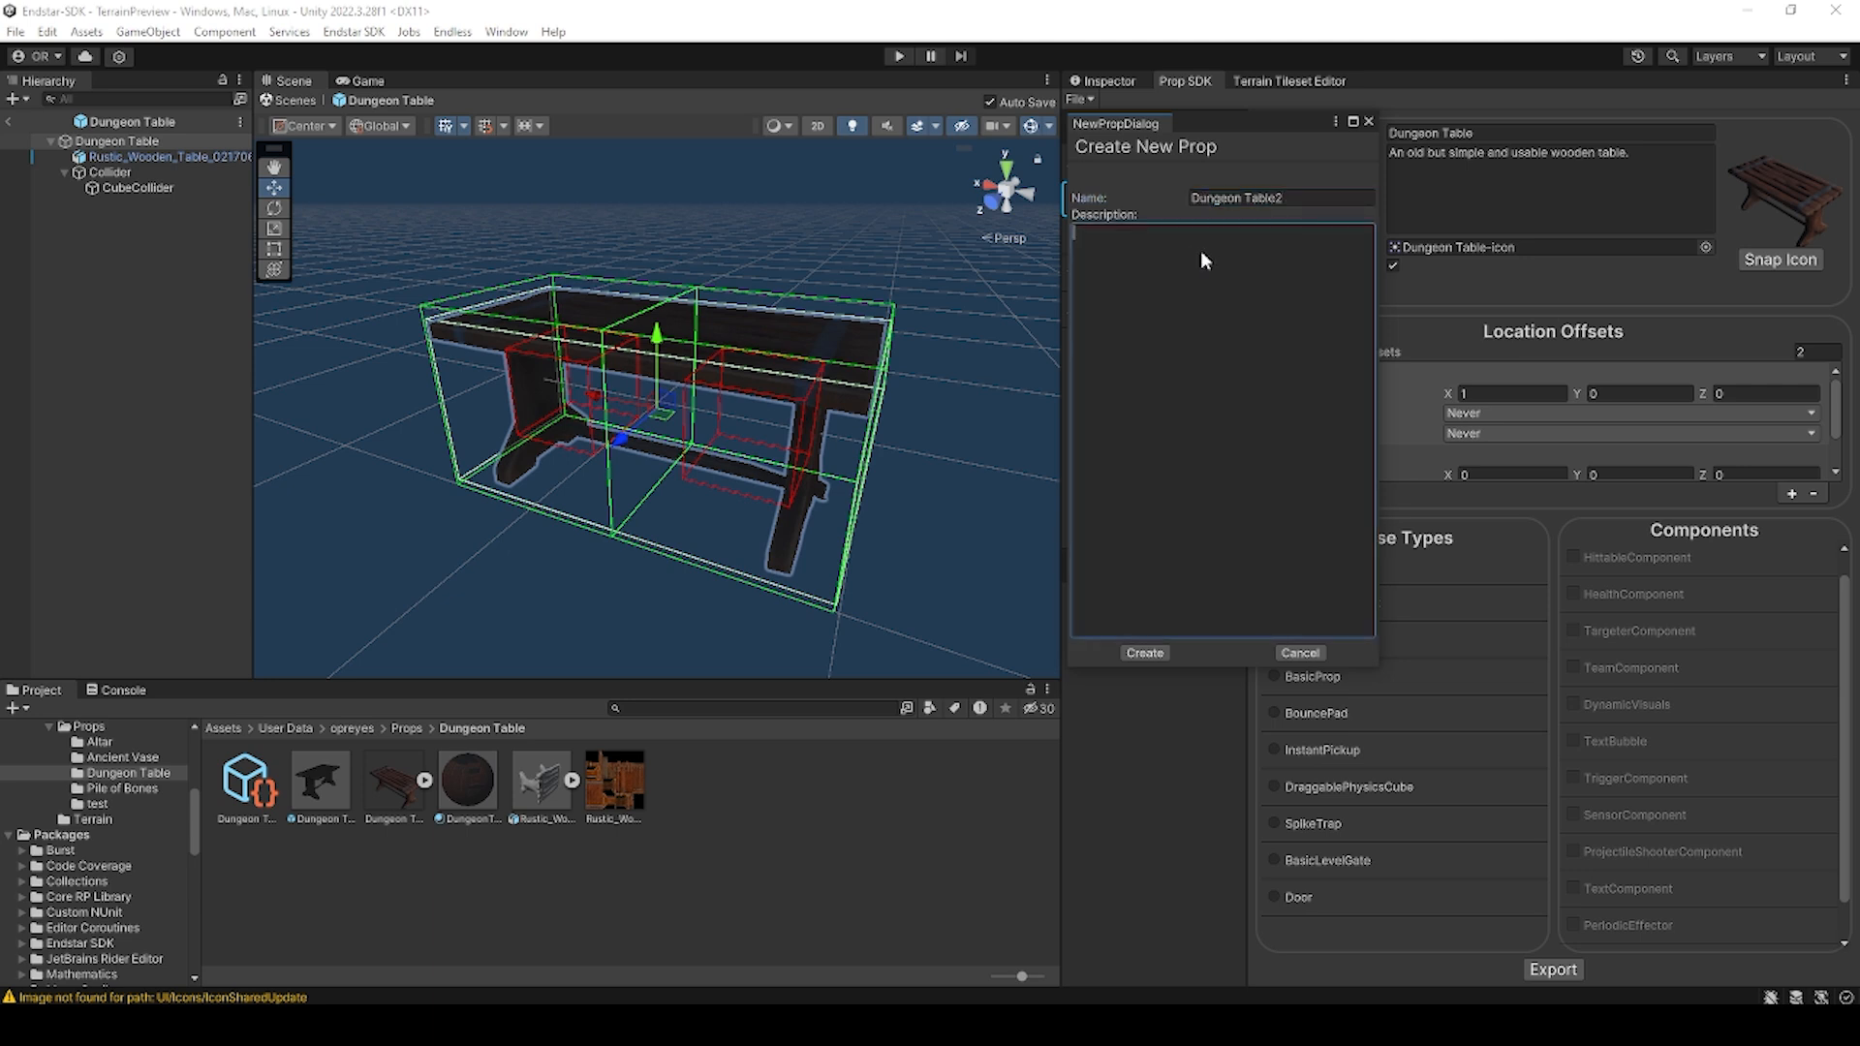
pyautogui.write('An old wooden table')
pyautogui.click(1144, 653)
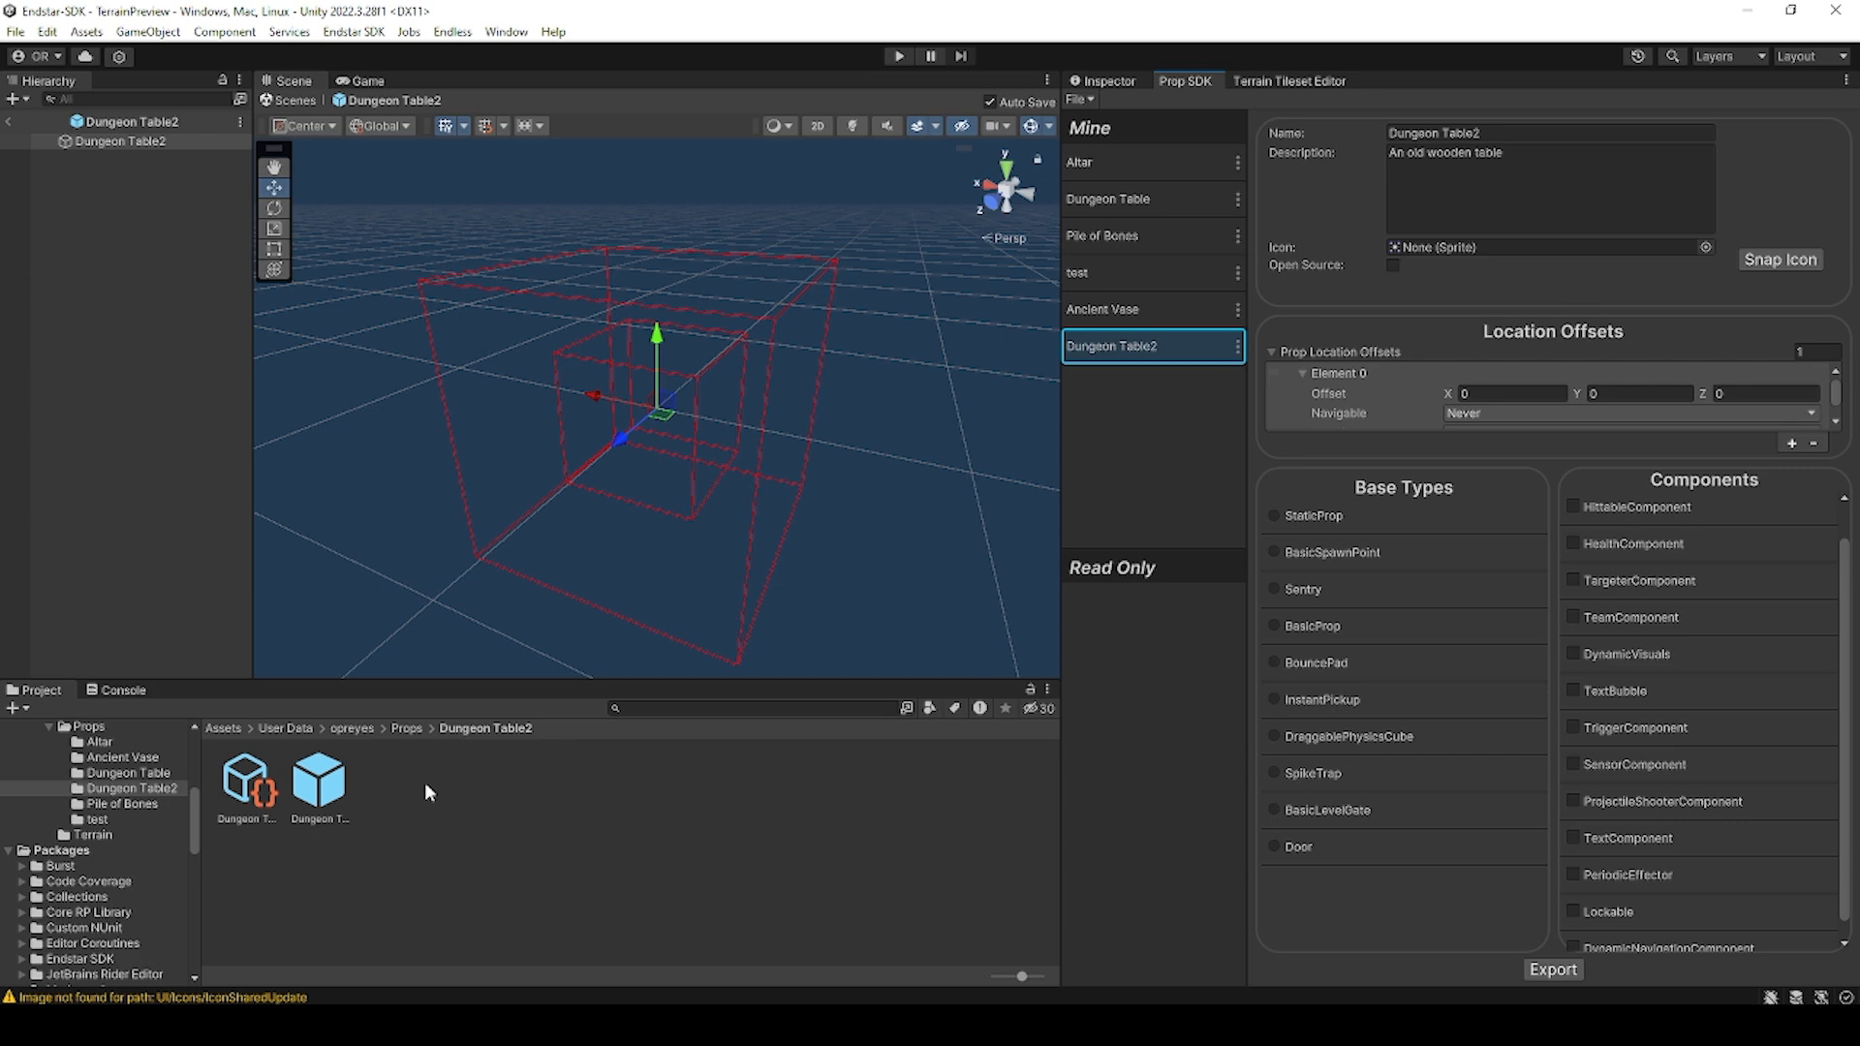
pyautogui.rightClick(392, 799)
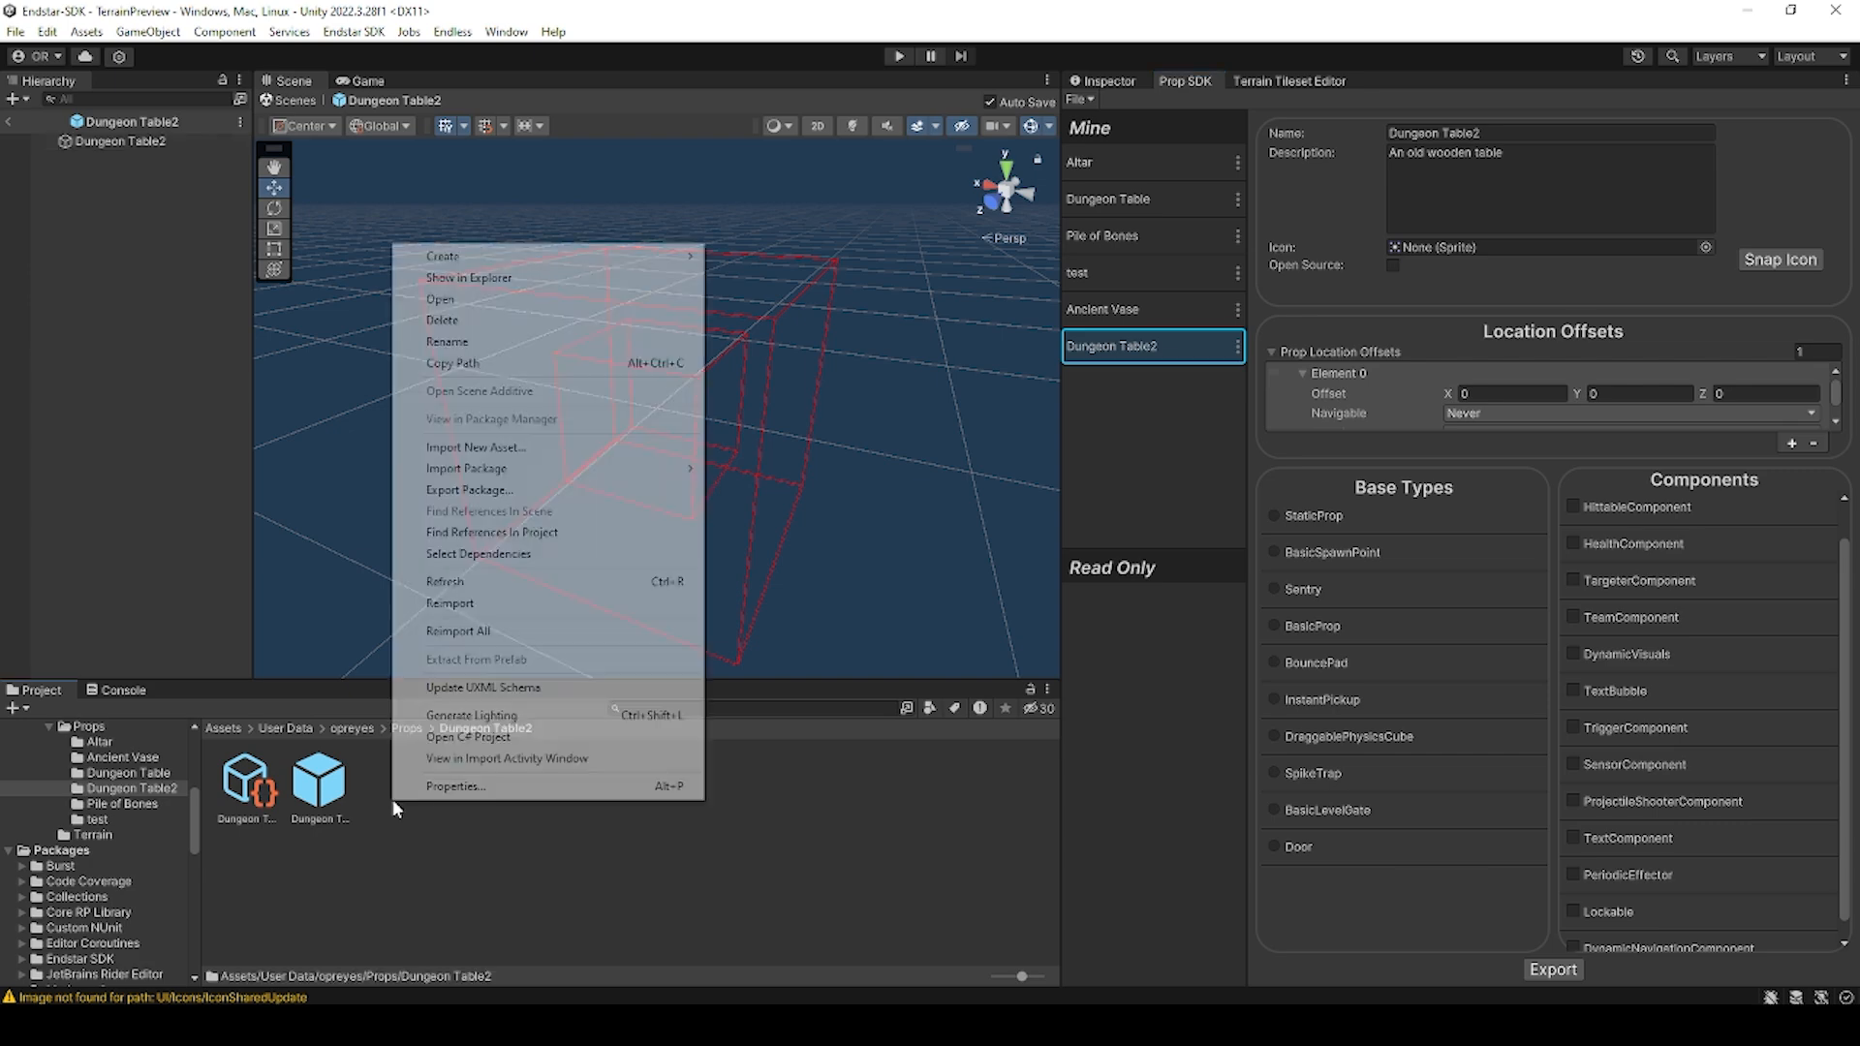
pyautogui.click(507, 448)
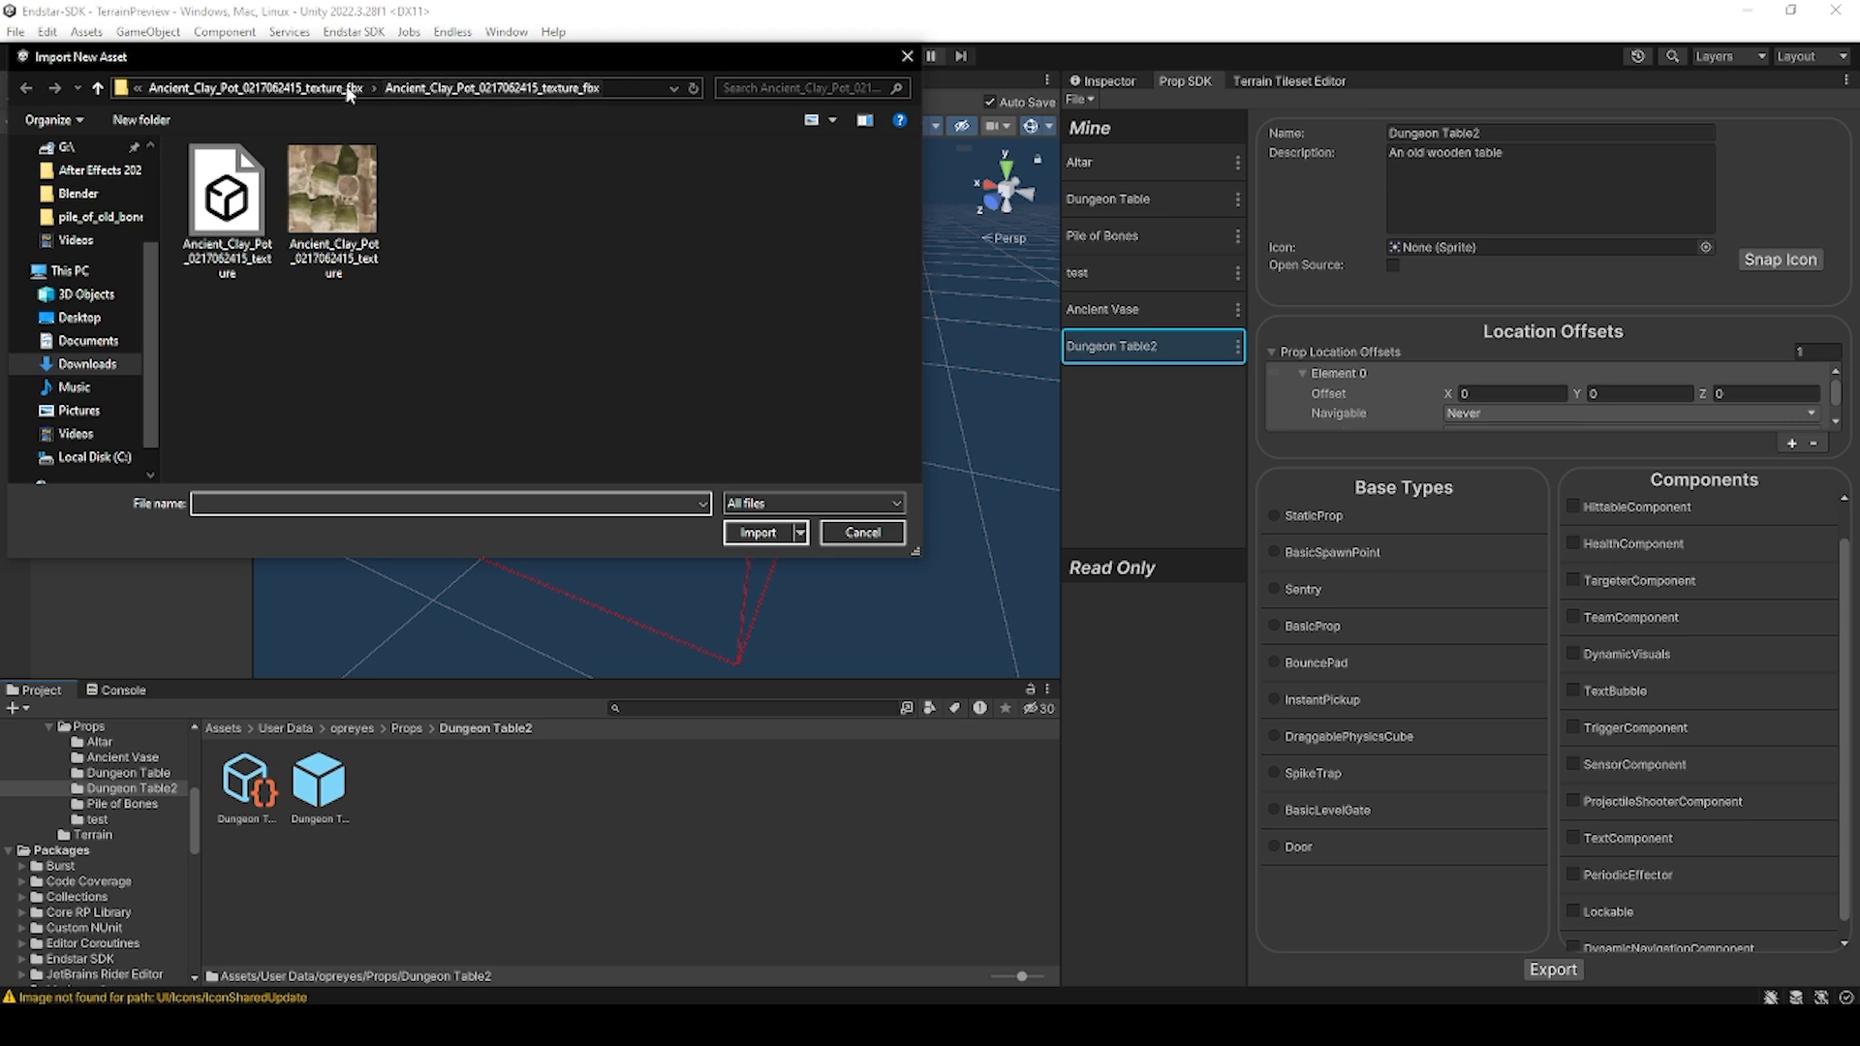
pyautogui.click(93, 364)
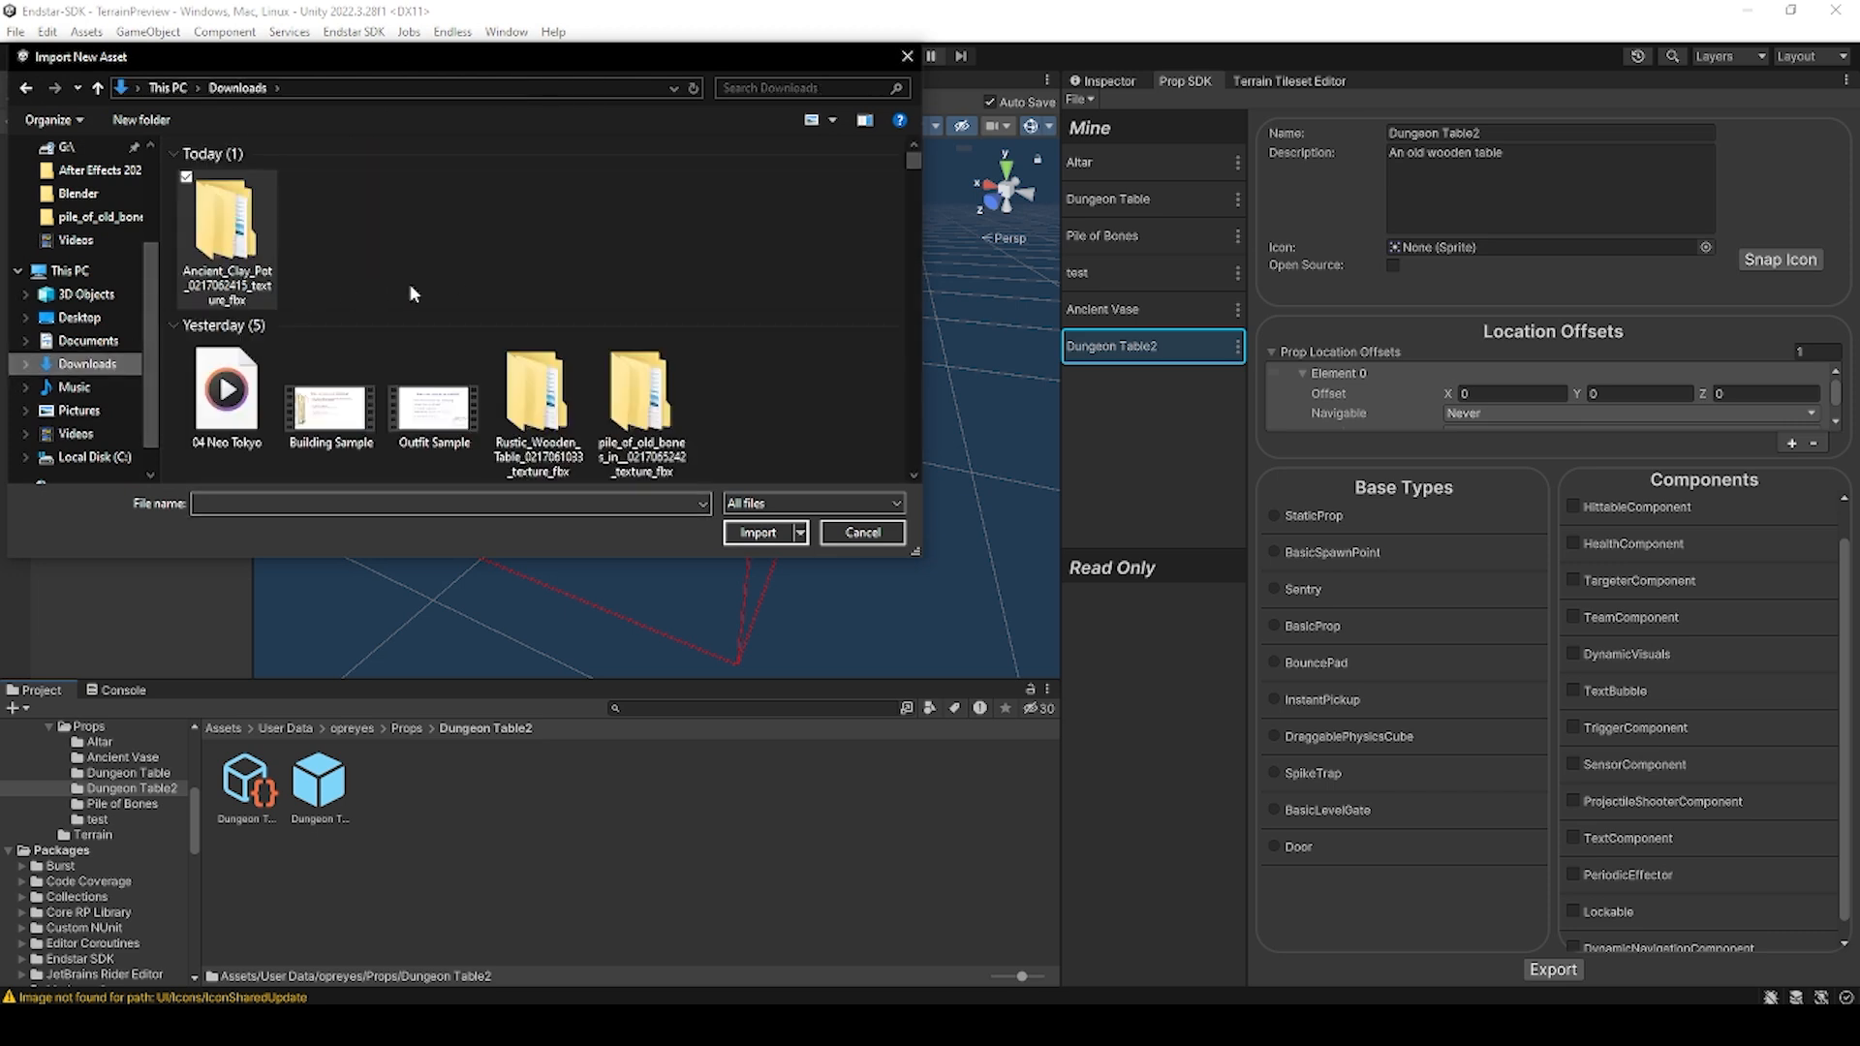
pyautogui.doubleClick(535, 378)
pyautogui.doubleClick(261, 183)
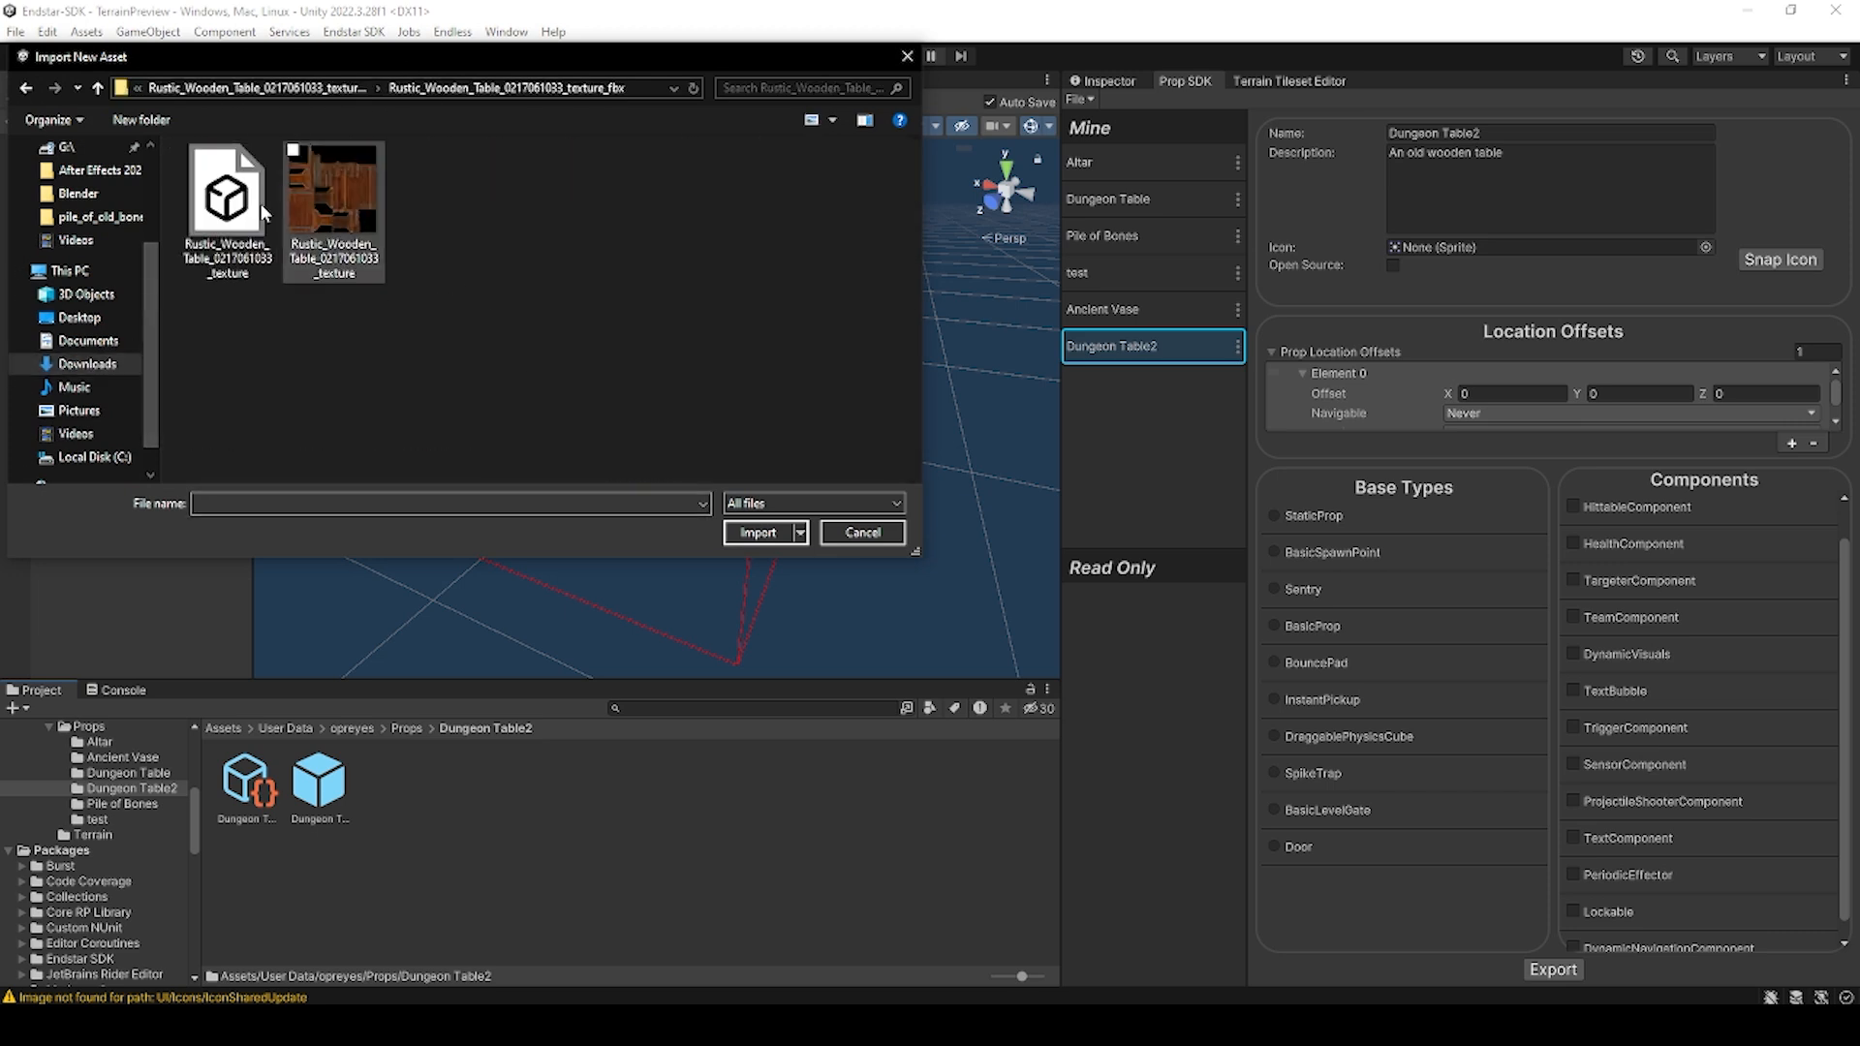
pyautogui.click(272, 169)
pyautogui.click(294, 152)
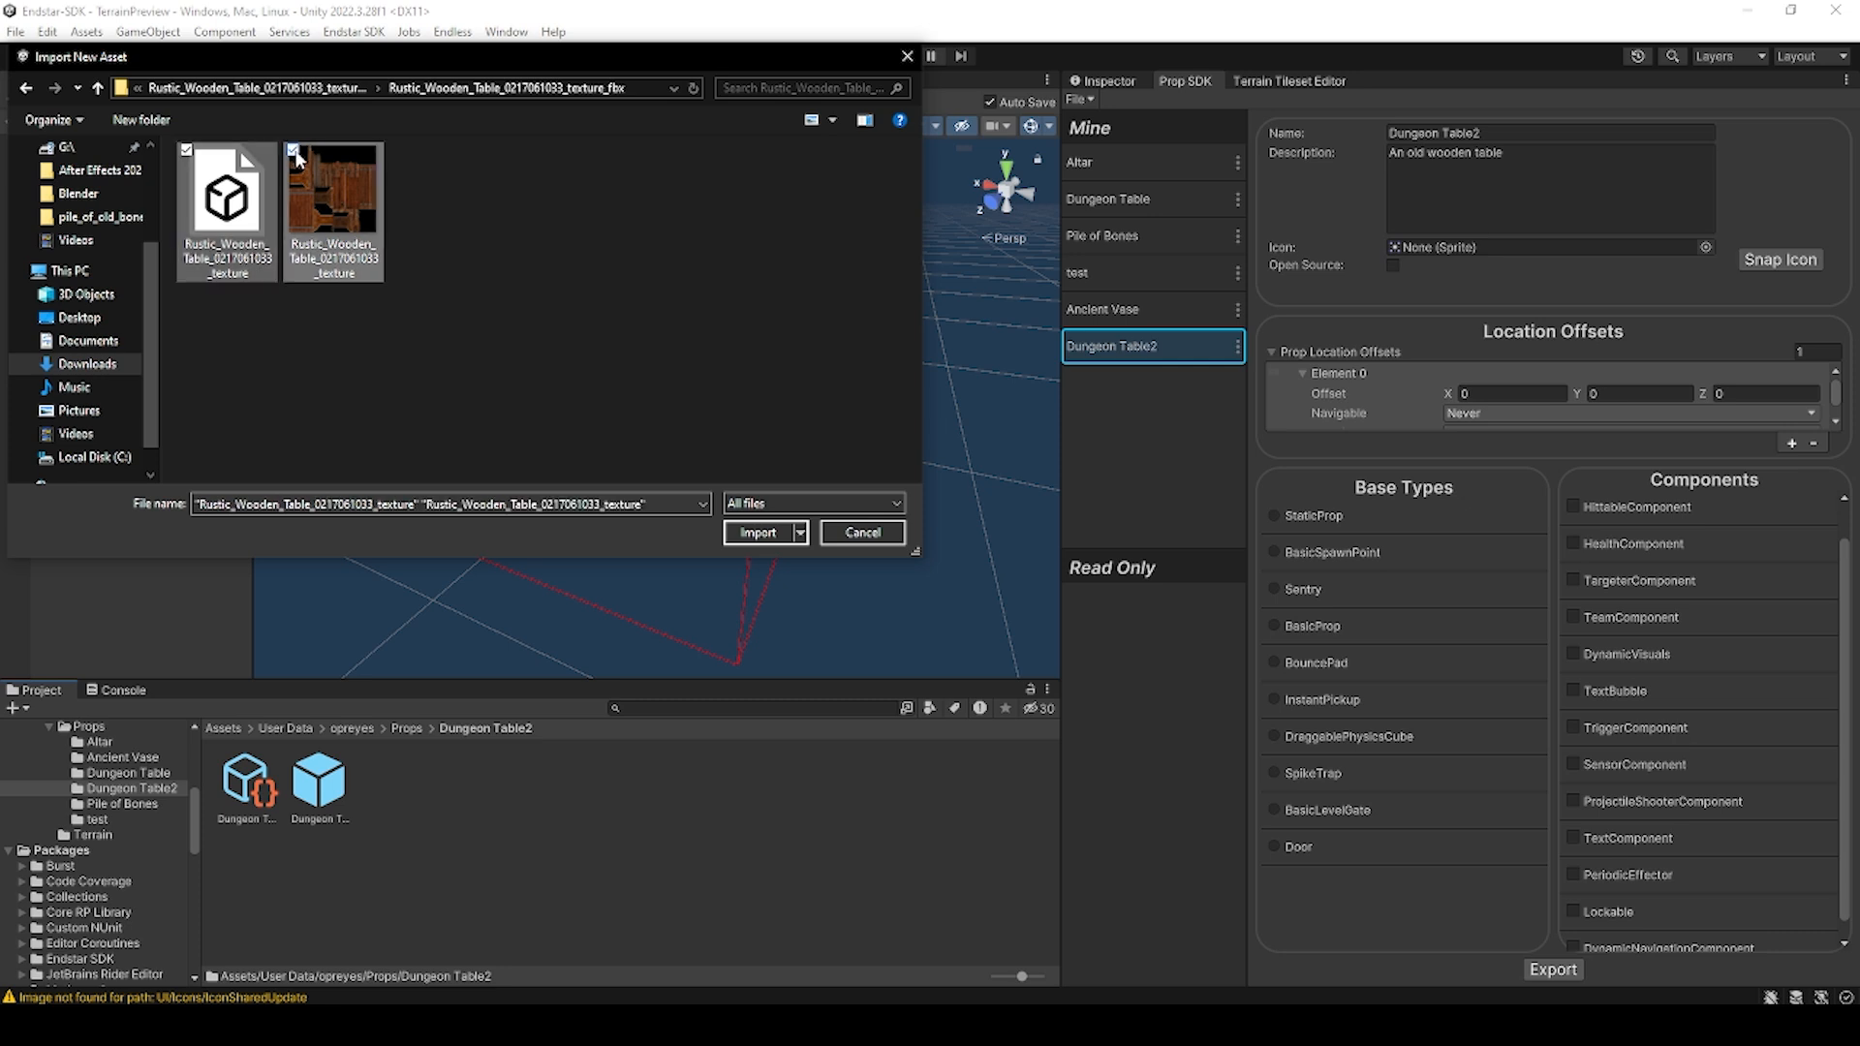
pyautogui.click(757, 533)
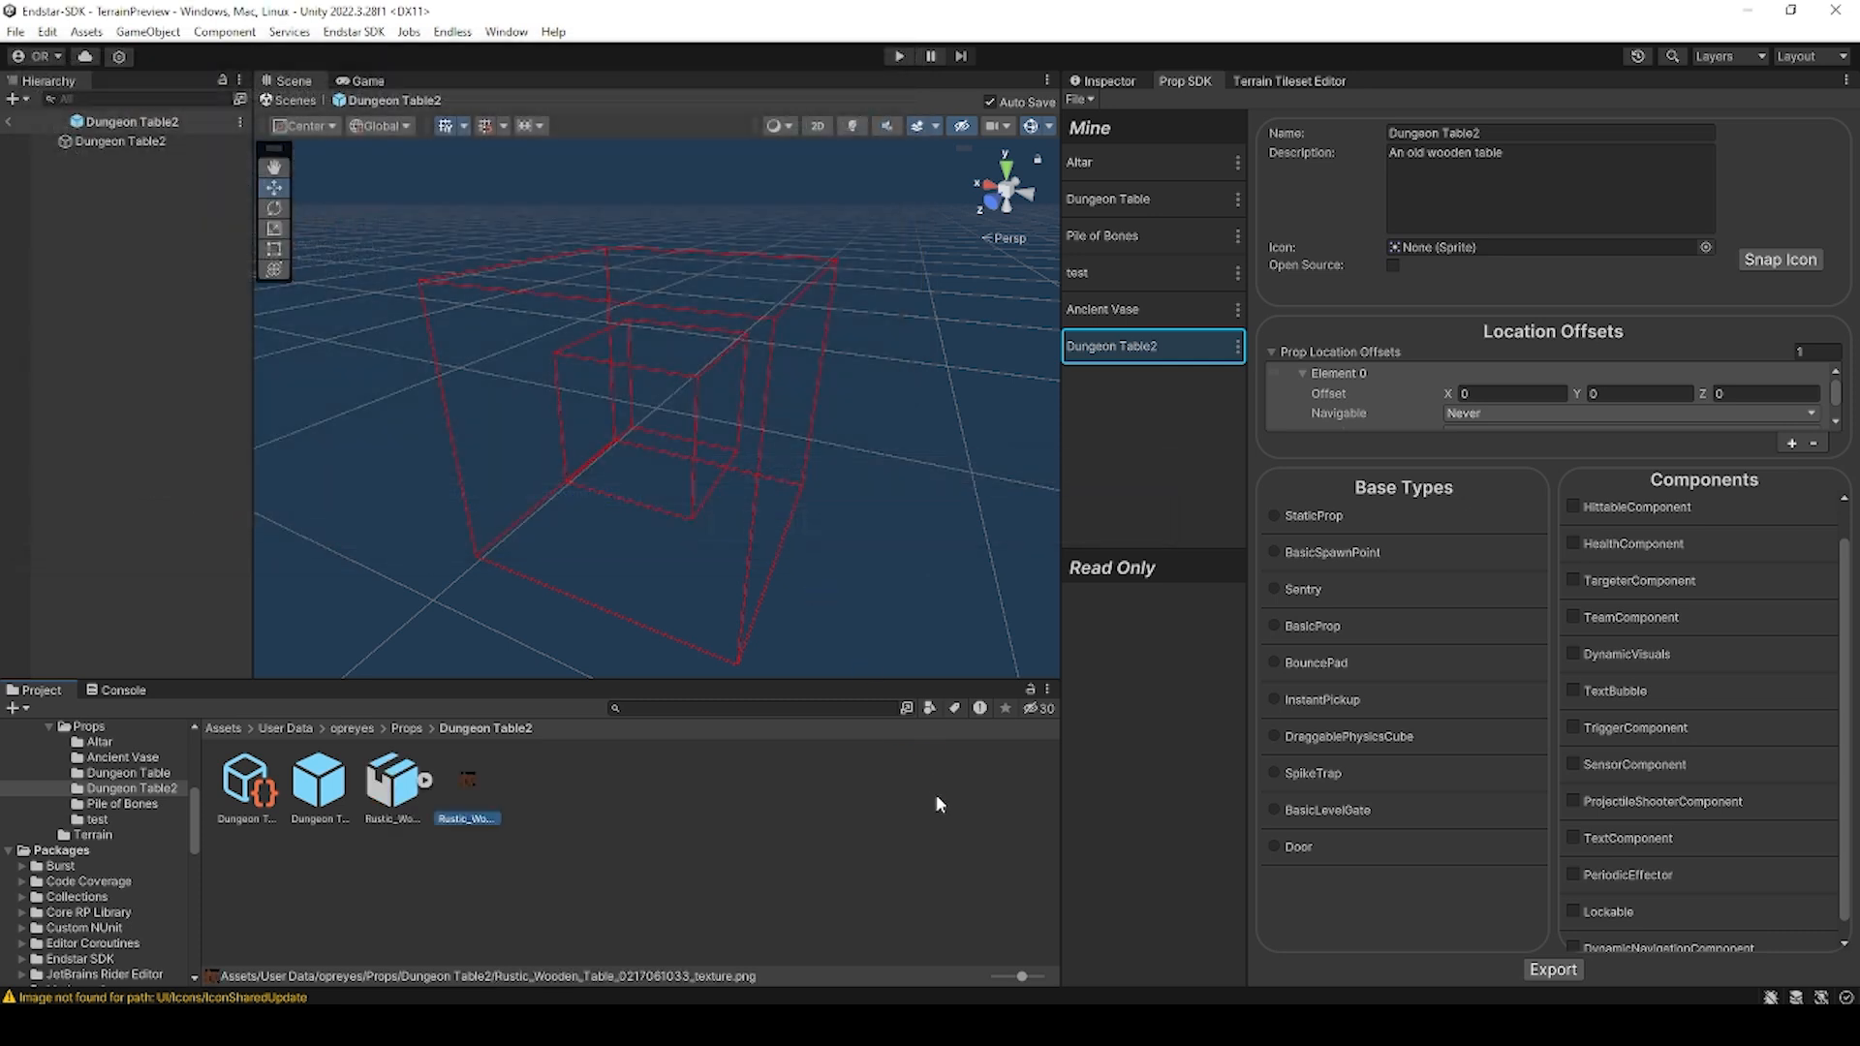
# Step: Place the imported Rustic_Wooden_Table model under the Dungeon Table2 root object in the prefab
pyautogui.click(426, 781)
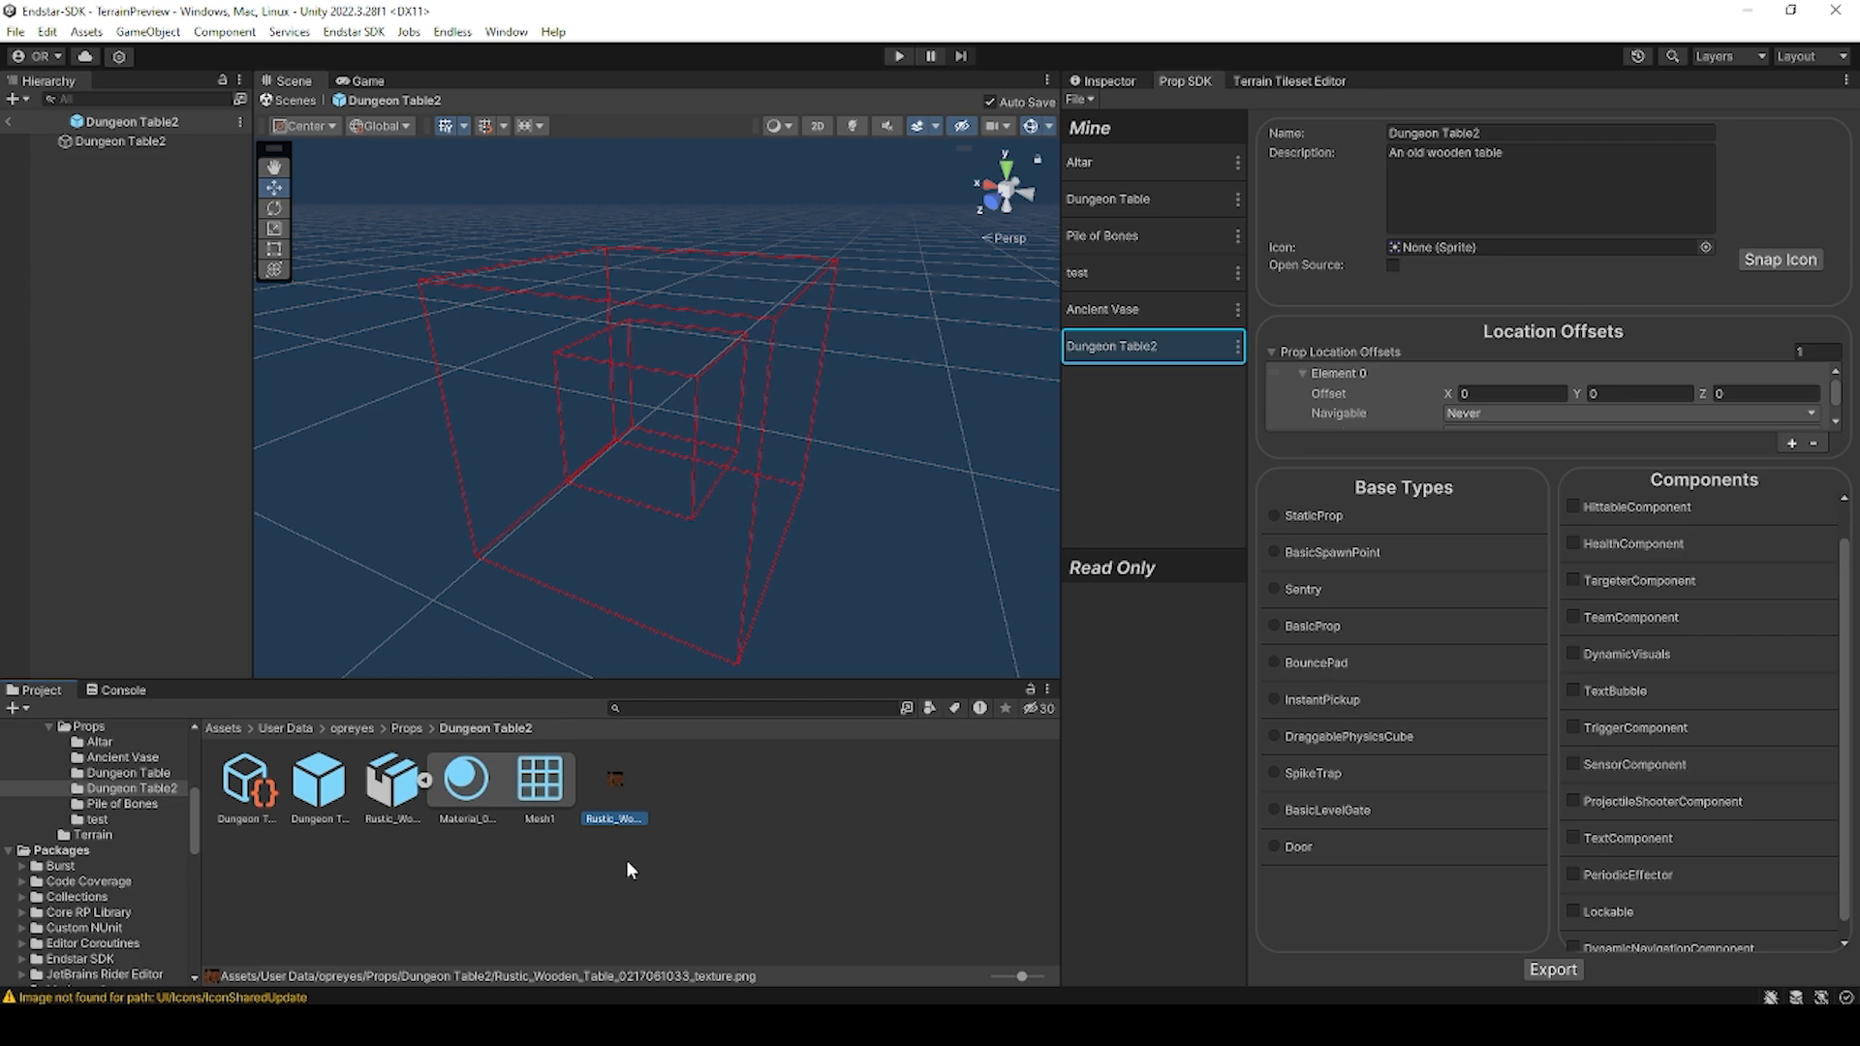
pyautogui.moveTo(392, 780); pyautogui.dragTo(130, 329)
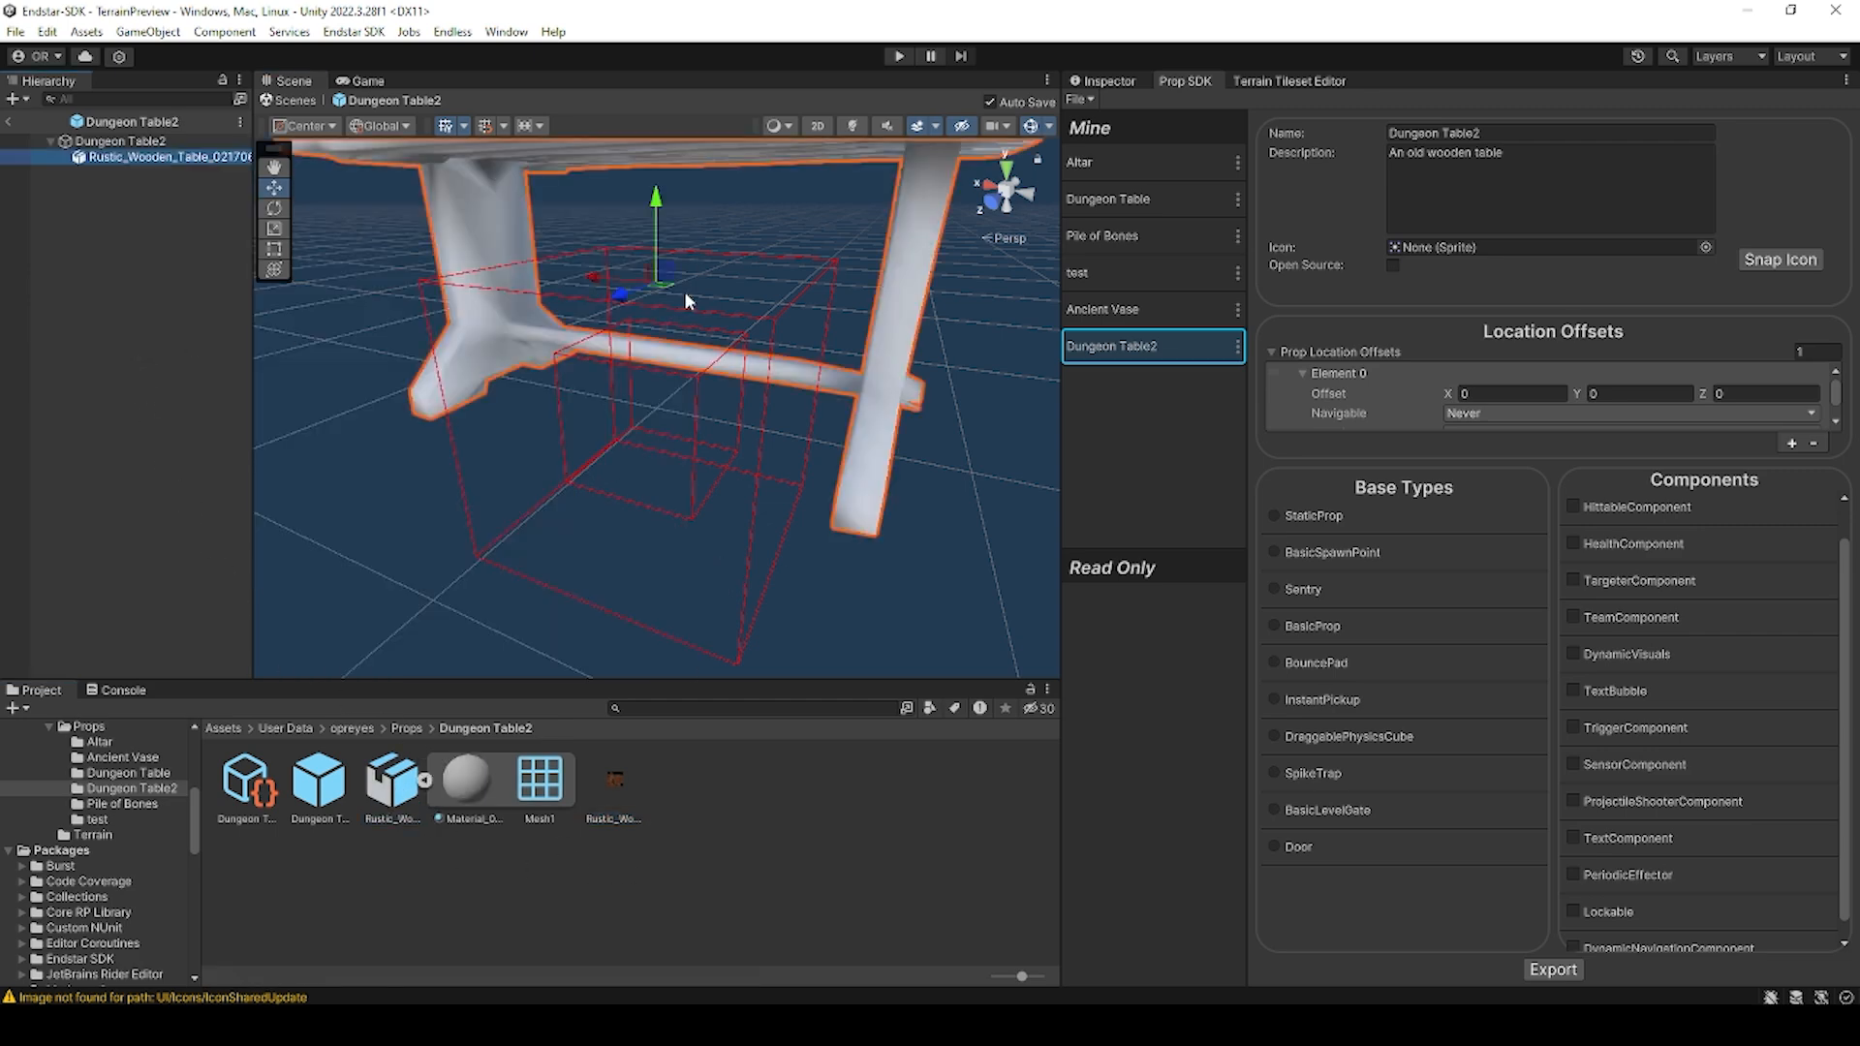
pyautogui.scroll(-2, 696, 286)
pyautogui.scroll(-3, 707, 281)
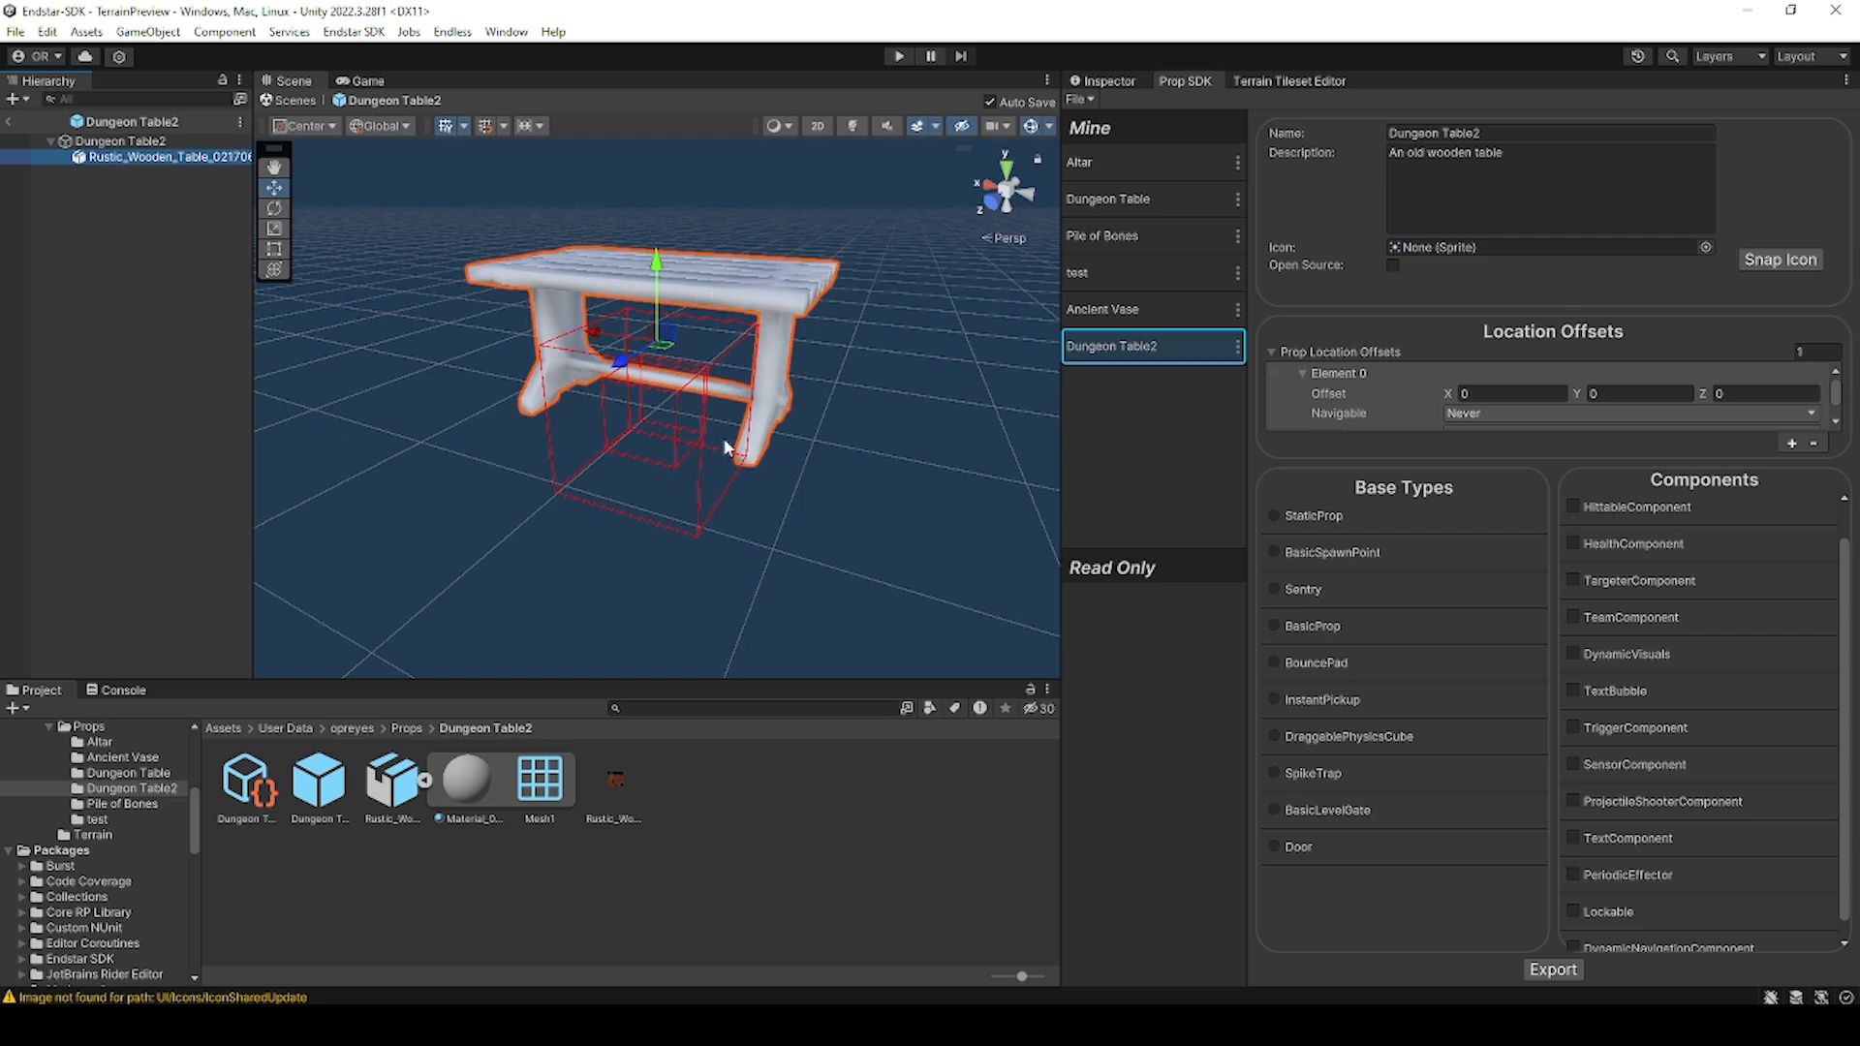
pyautogui.keyDown('alt'); pyautogui.moveTo(830, 413); pyautogui.dragTo(897, 316); pyautogui.keyUp('alt')
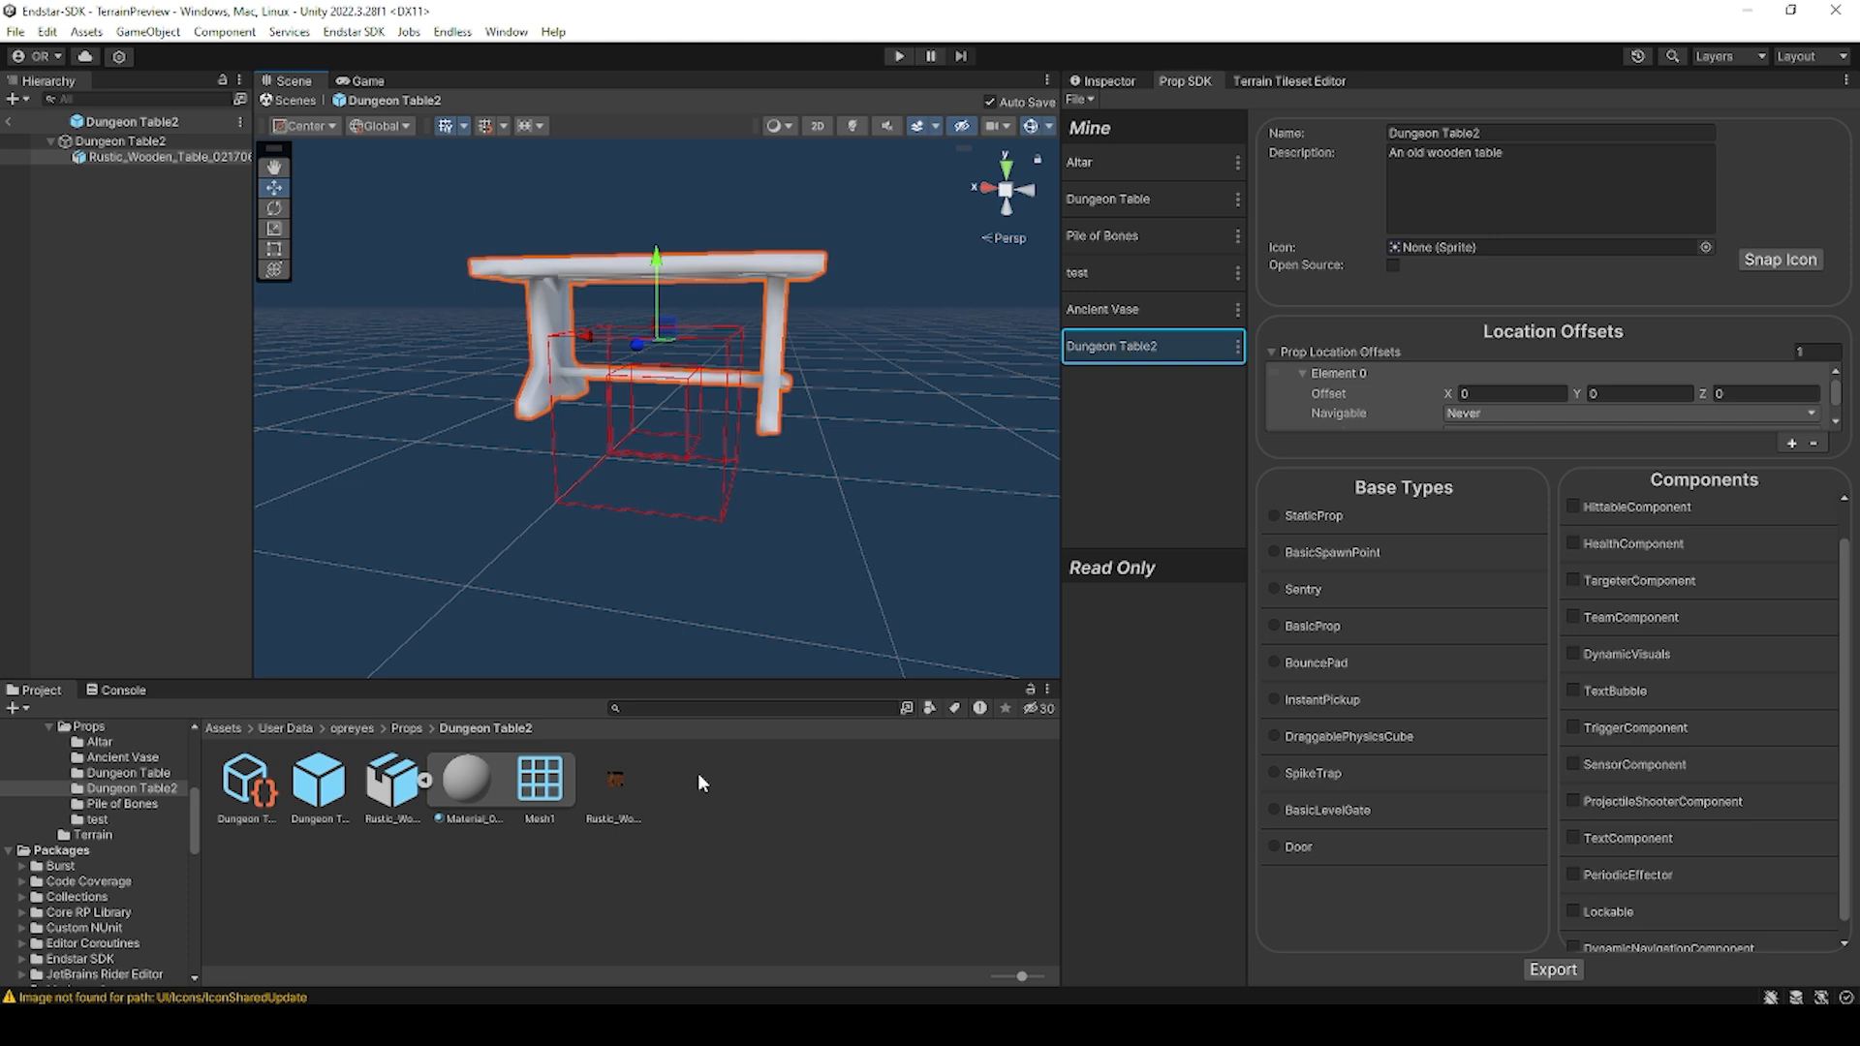
# Step: Create a new material named tableMat in the Dungeon Table2 asset folder
pyautogui.click(471, 781)
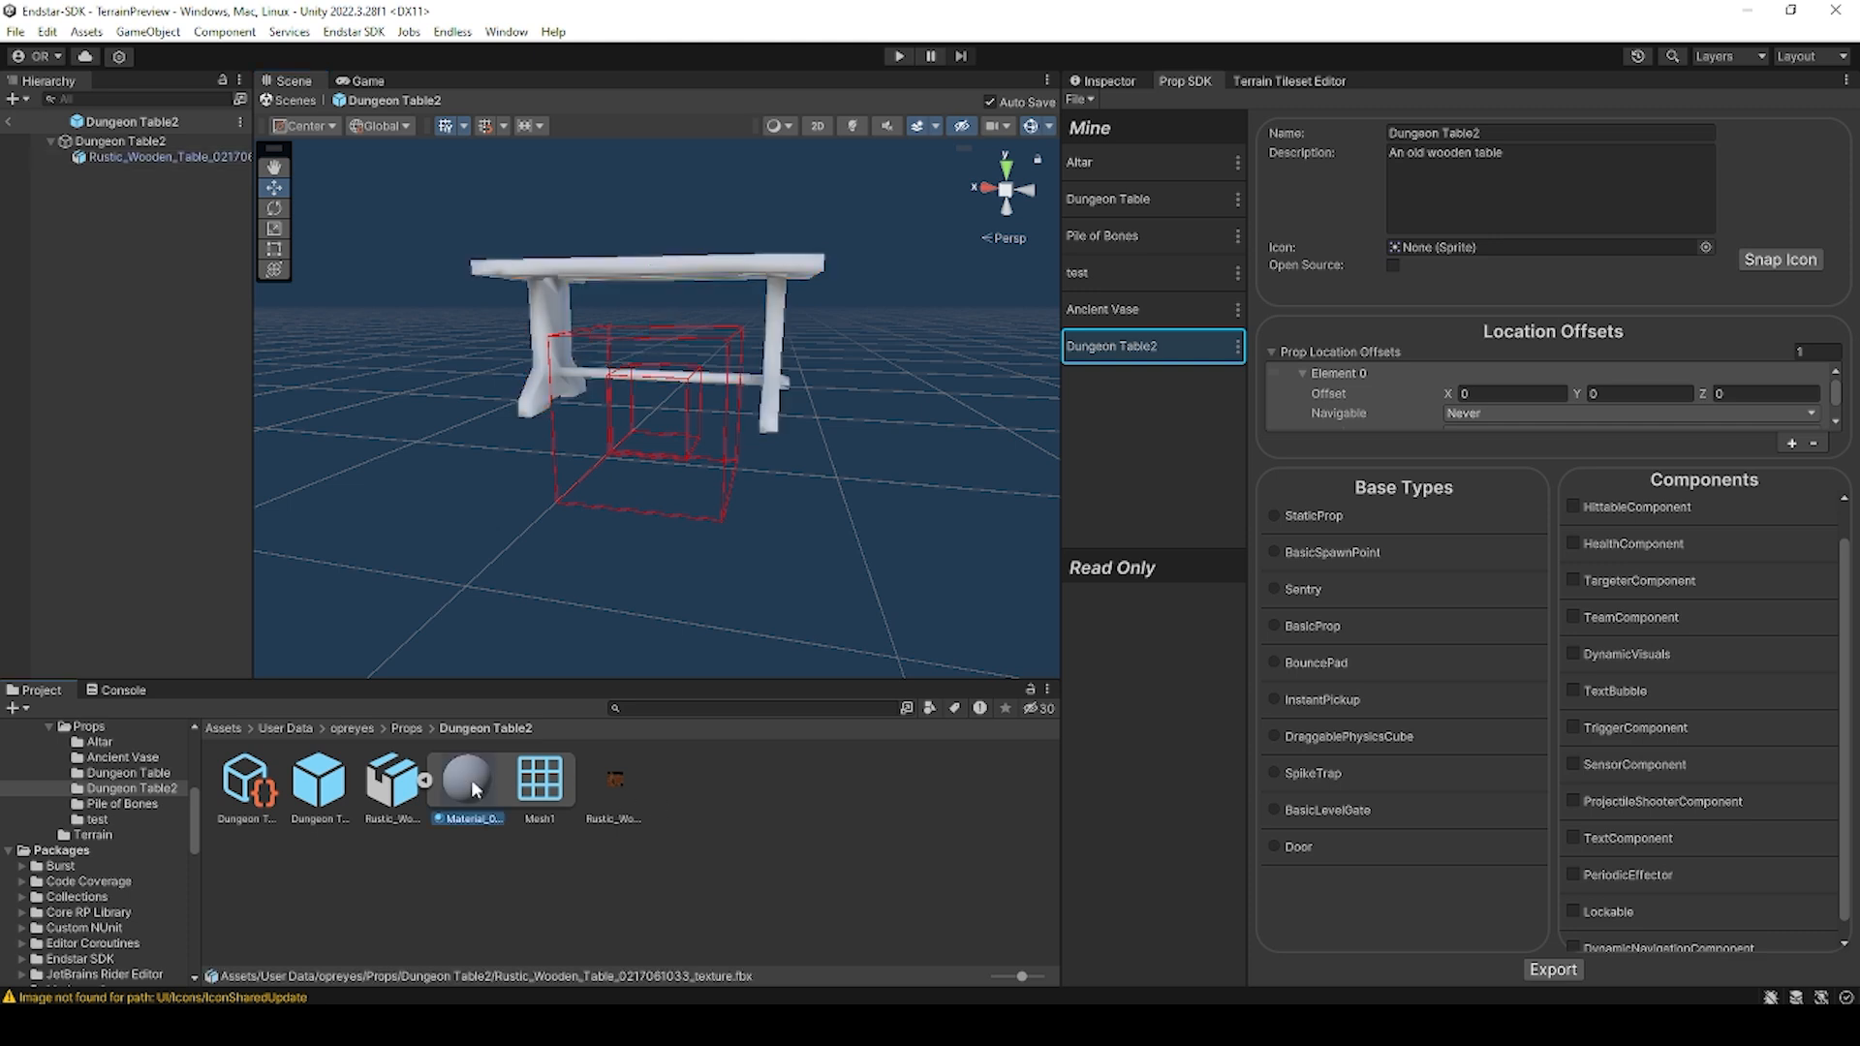
pyautogui.click(703, 787)
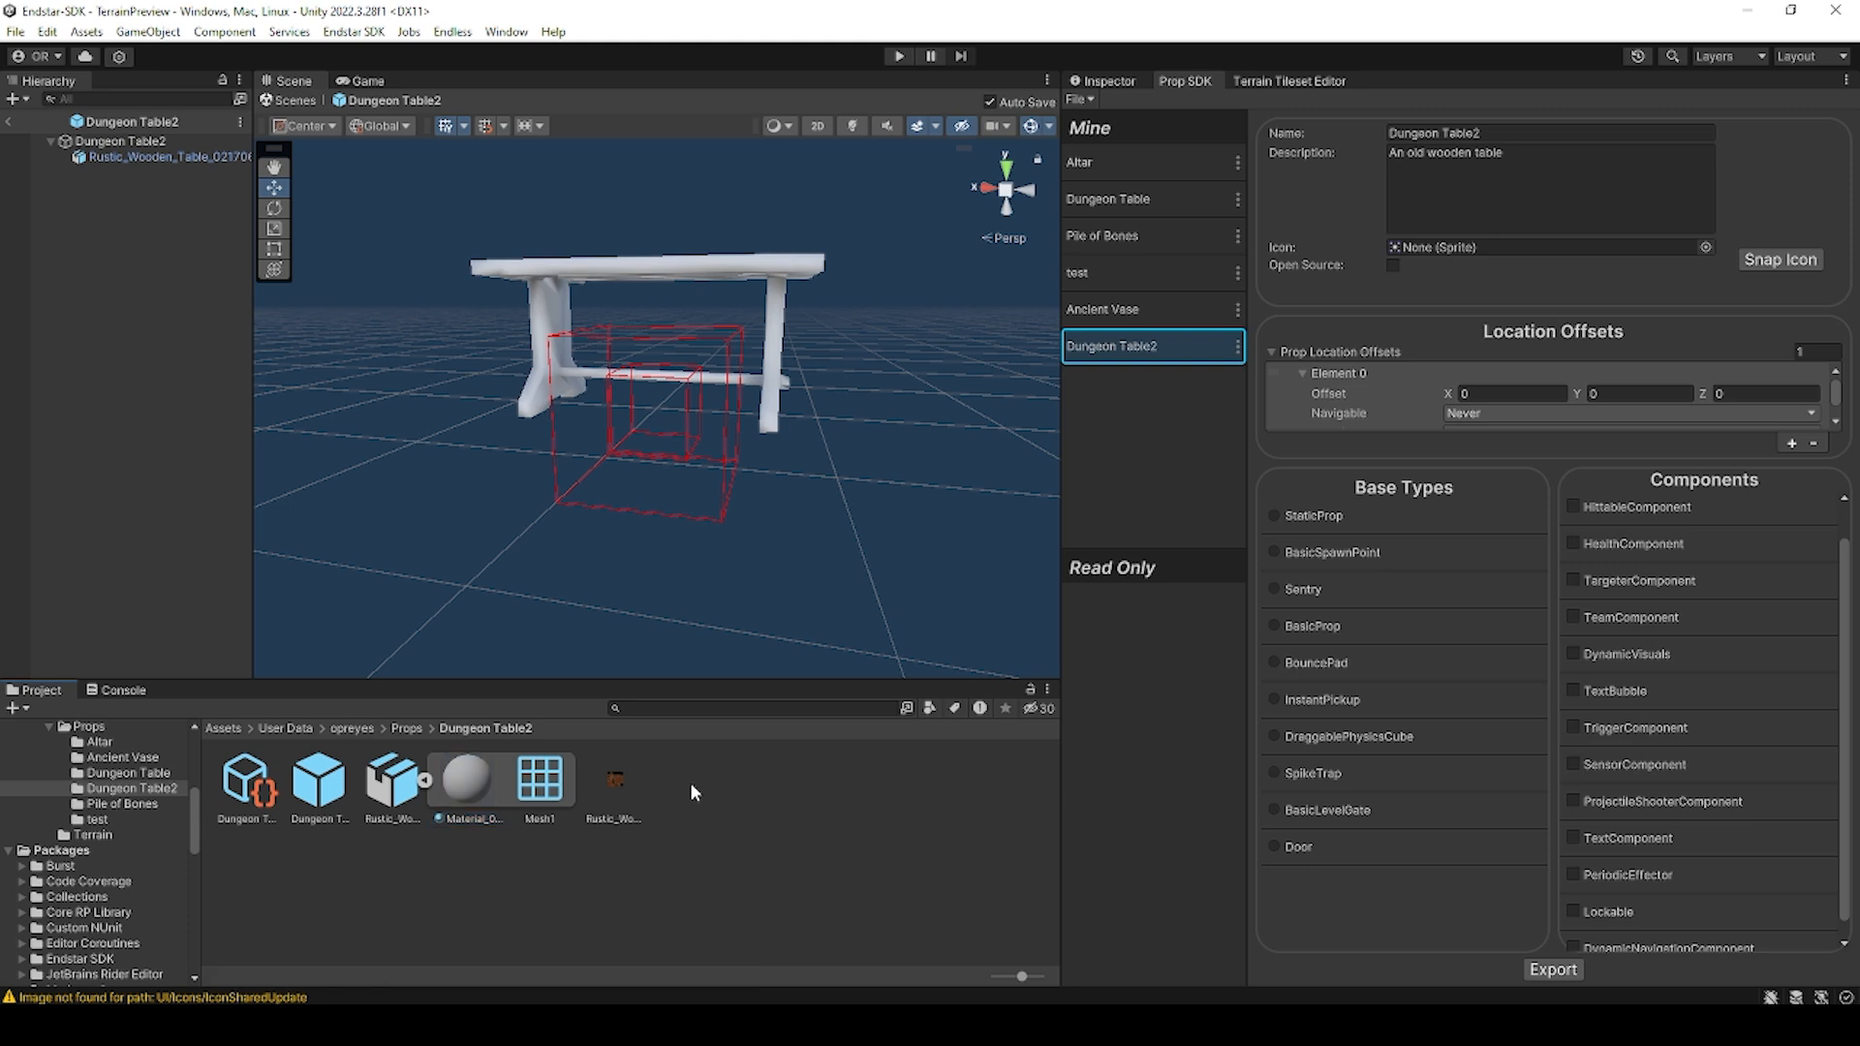
pyautogui.rightClick(692, 793)
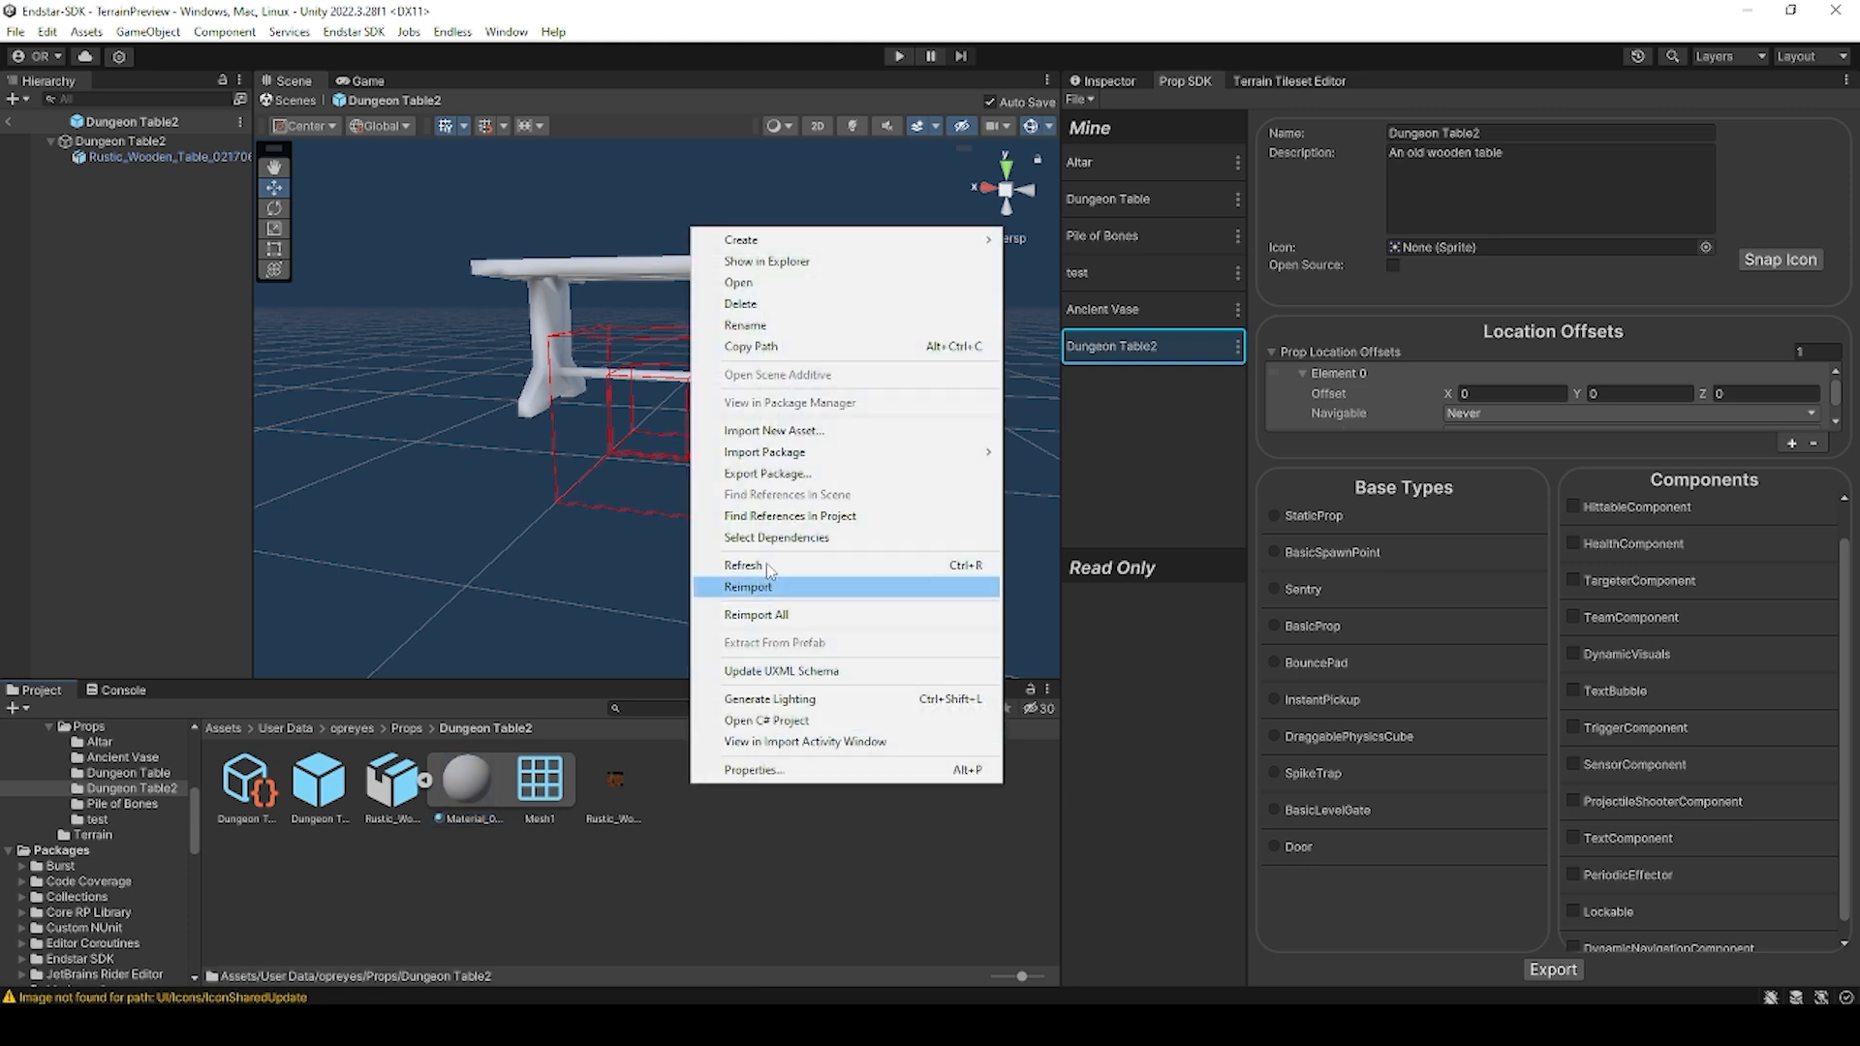
pyautogui.moveTo(781, 249)
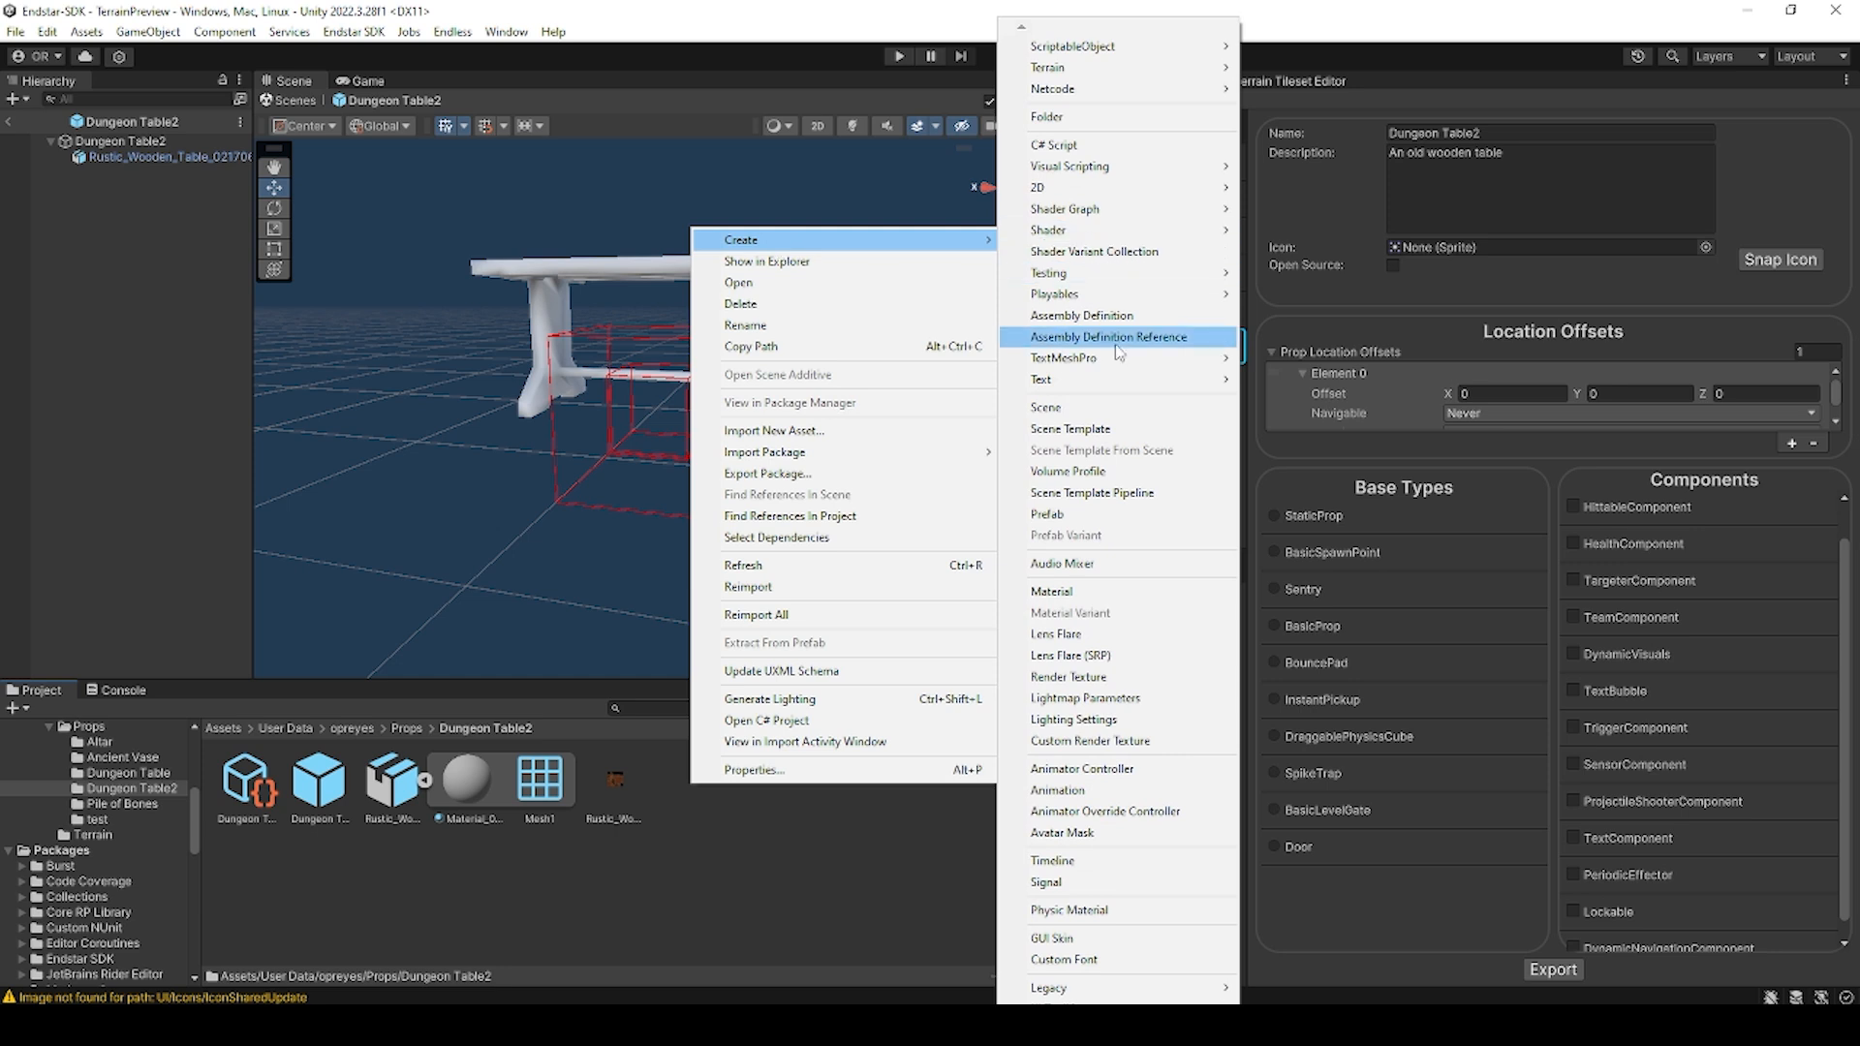
pyautogui.click(1111, 593)
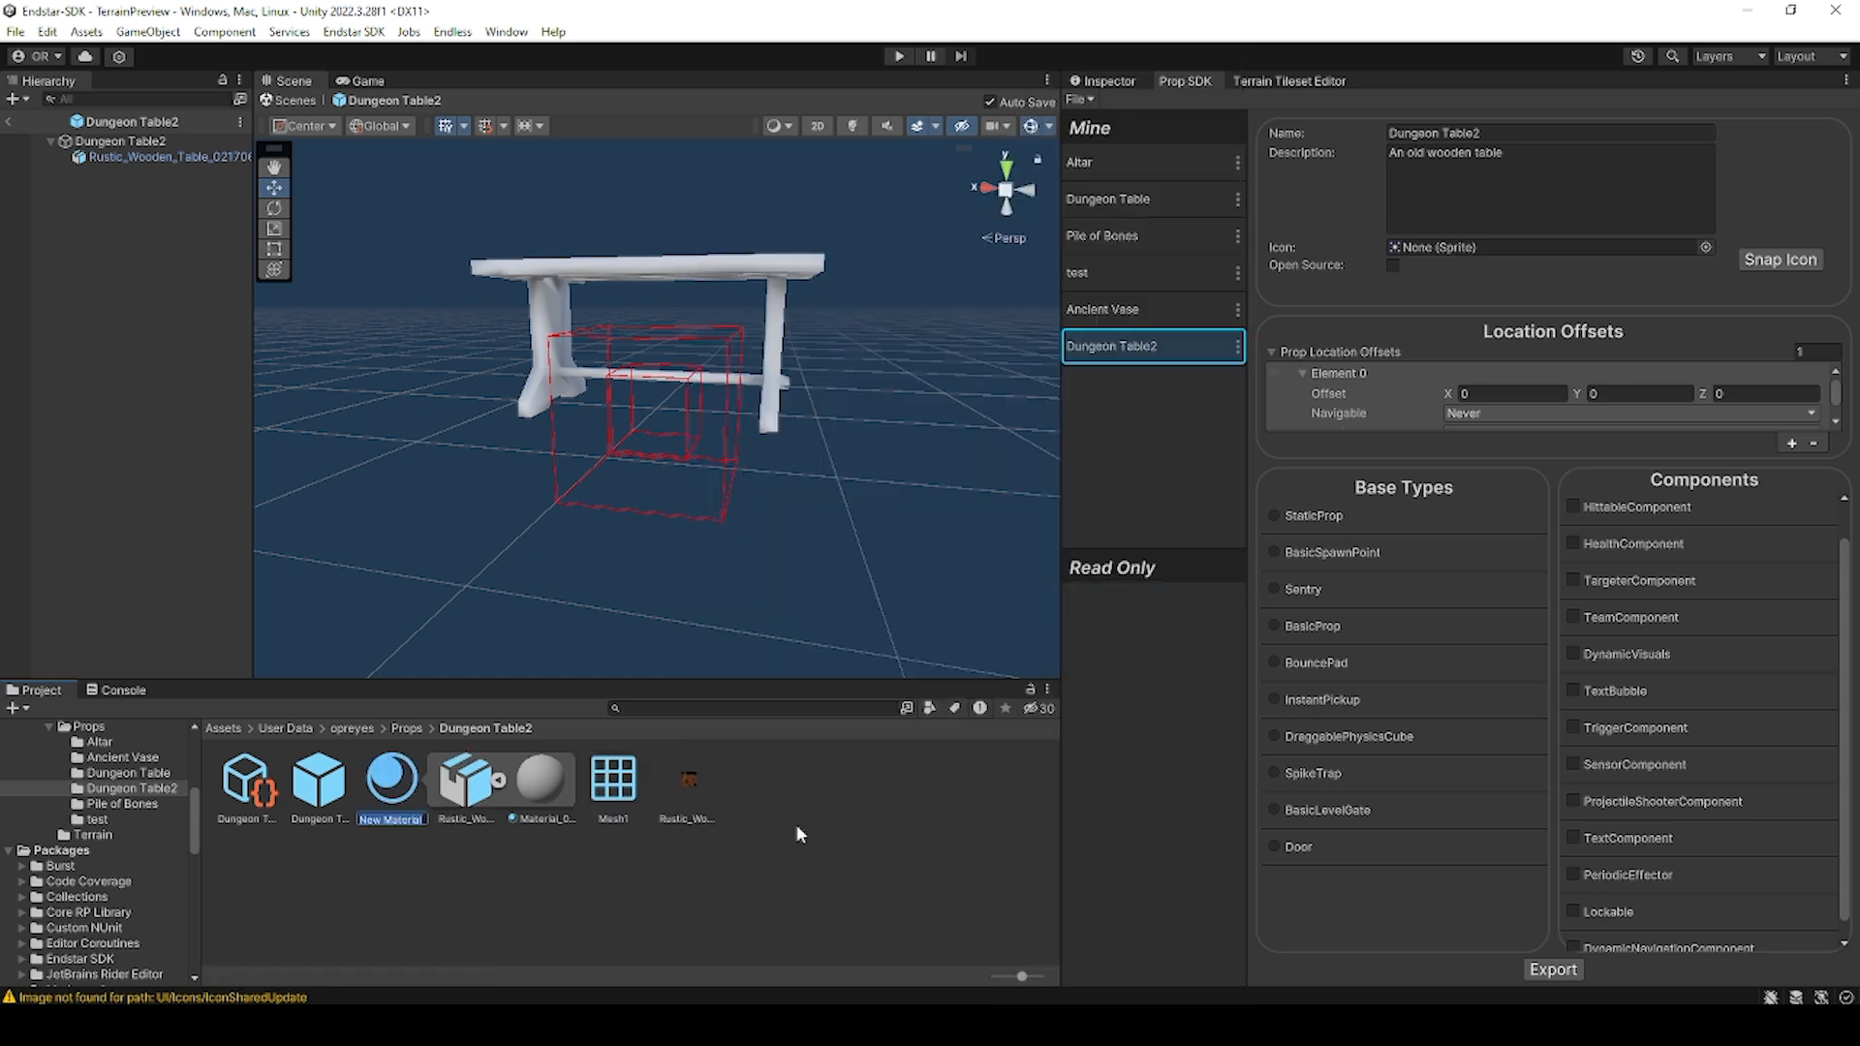
pyautogui.write('TableMat')
pyautogui.press('Return')
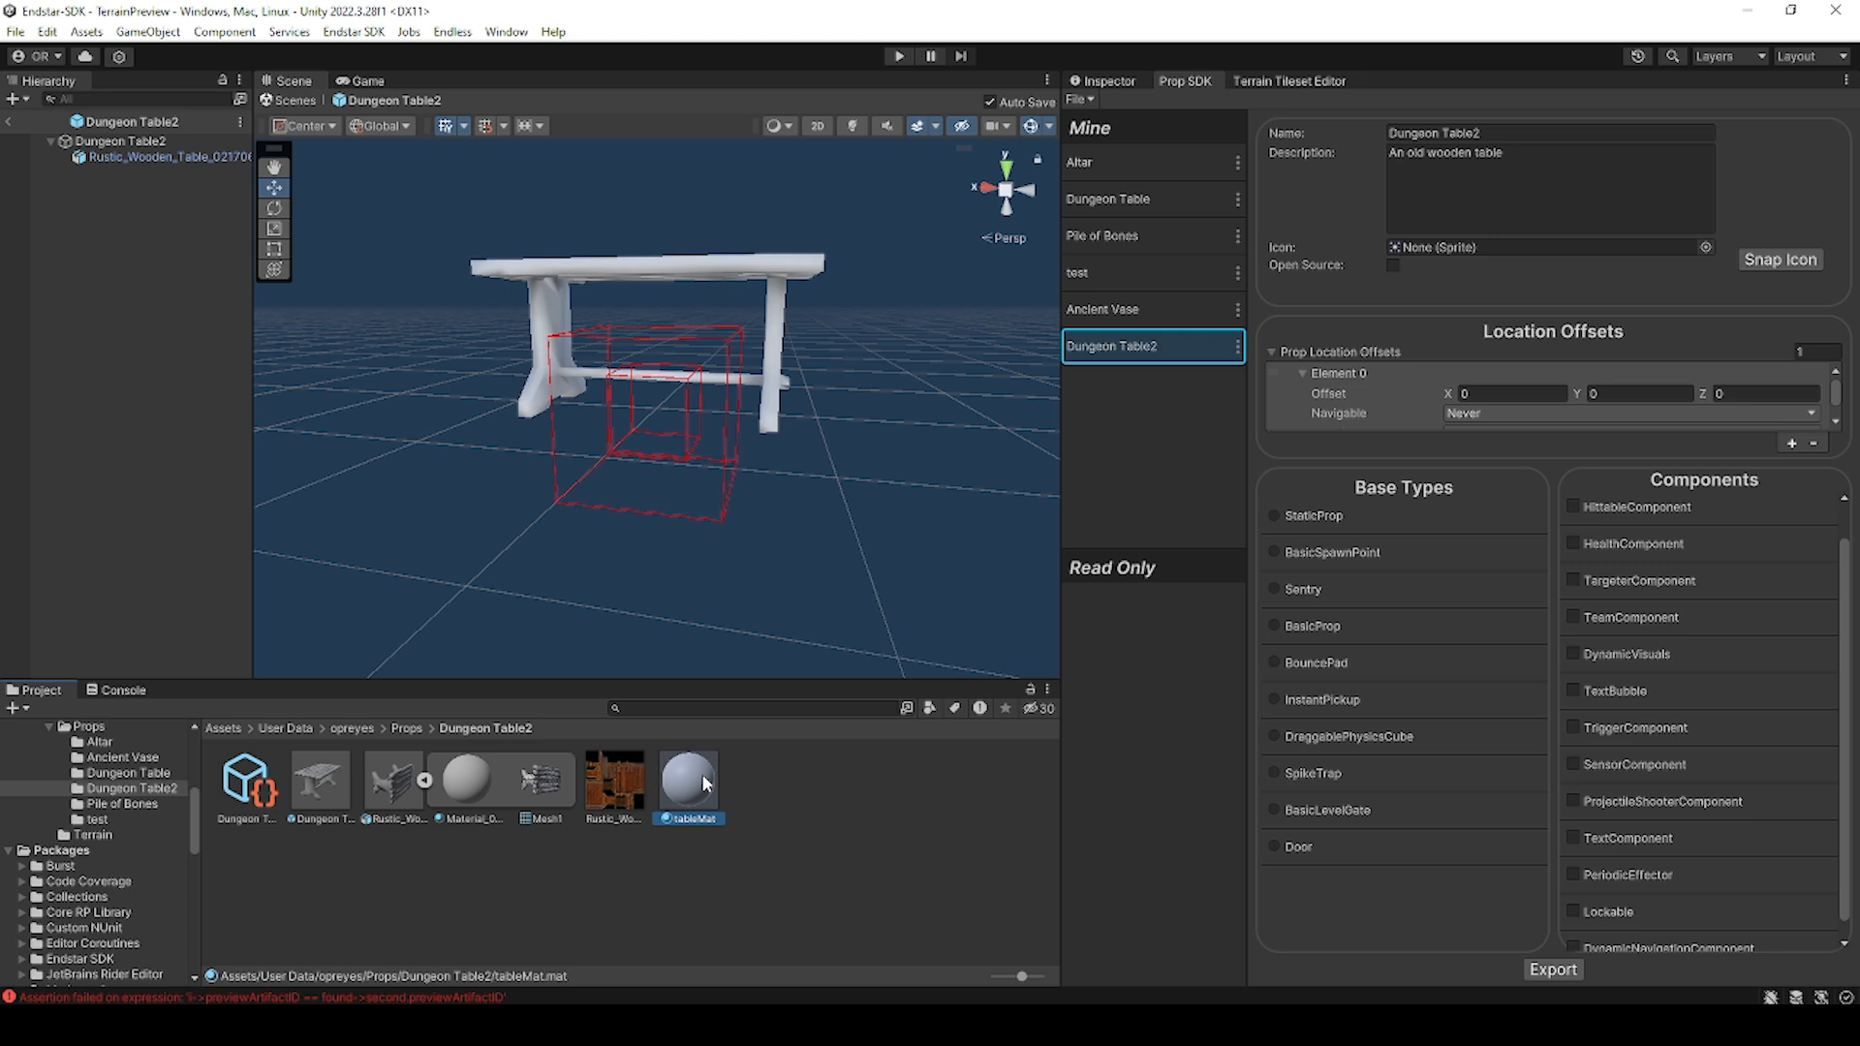
# Step: Set the tableMat material's shader to Shader Graphs/Endless_Shader_NoFade
pyautogui.click(1113, 80)
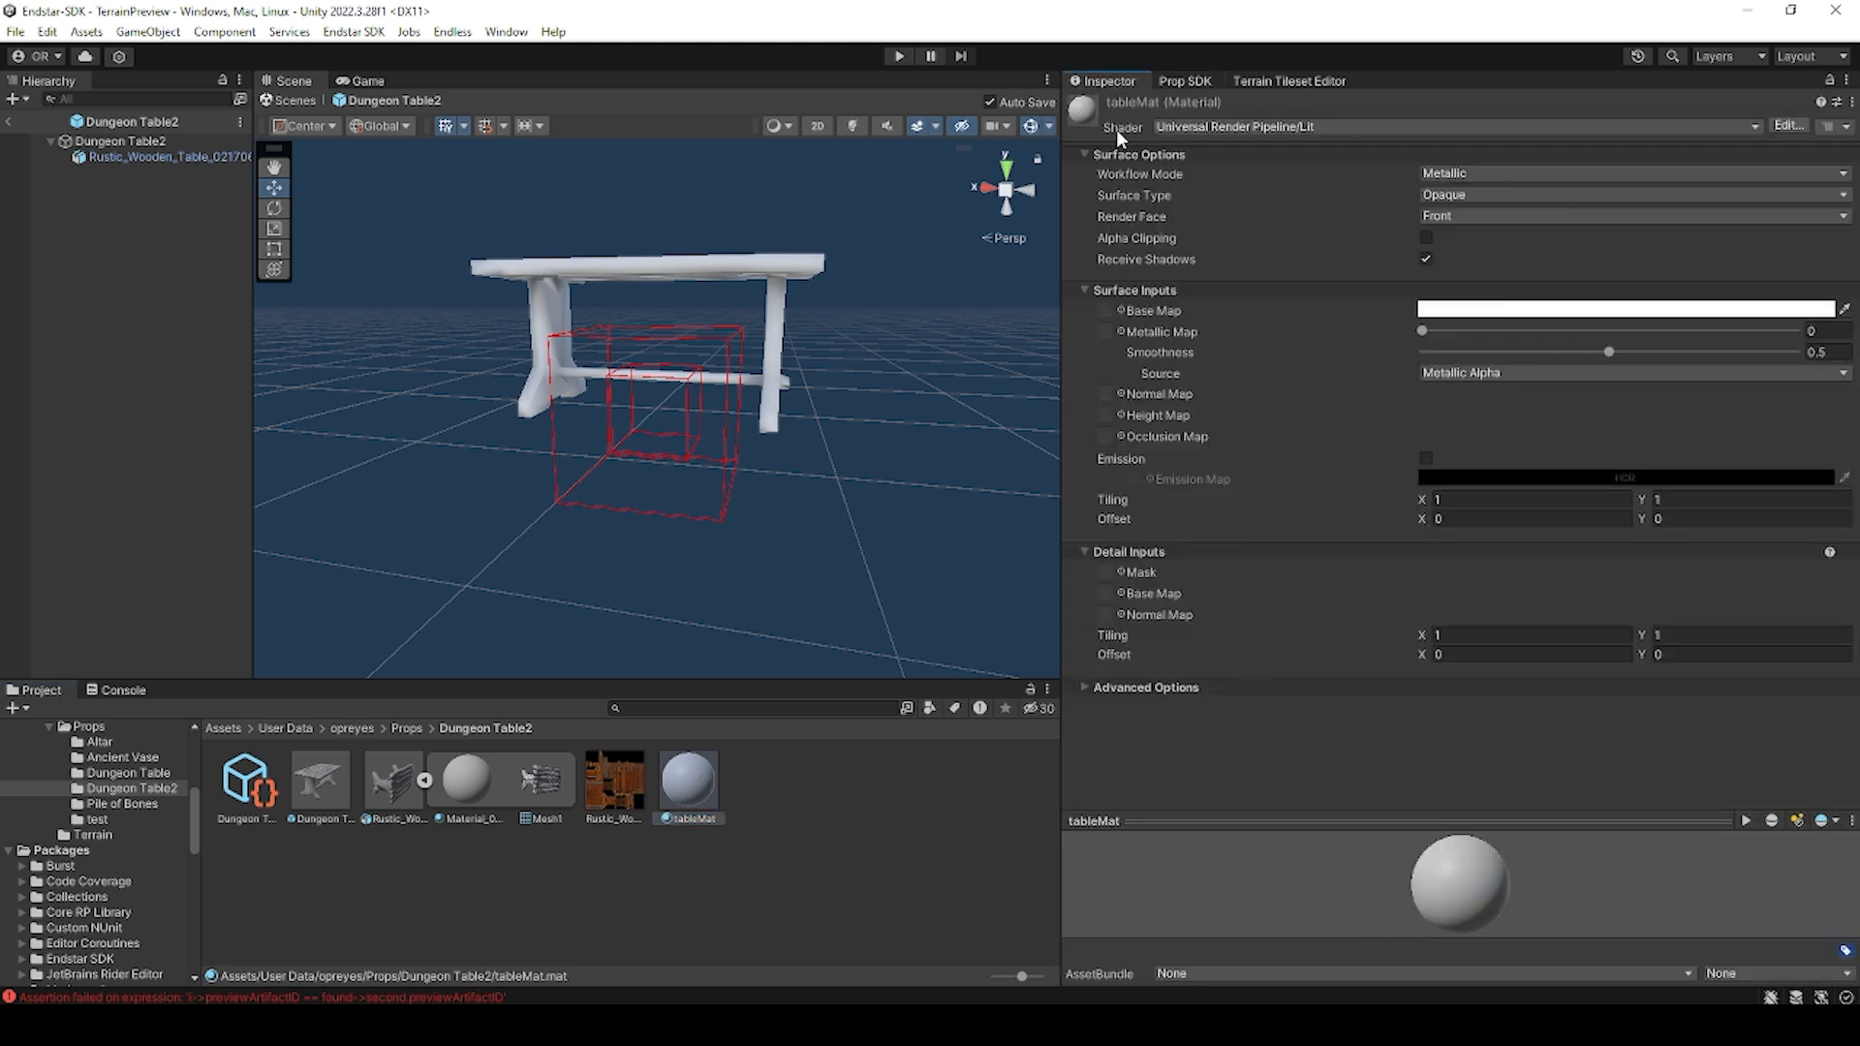
pyautogui.click(1220, 129)
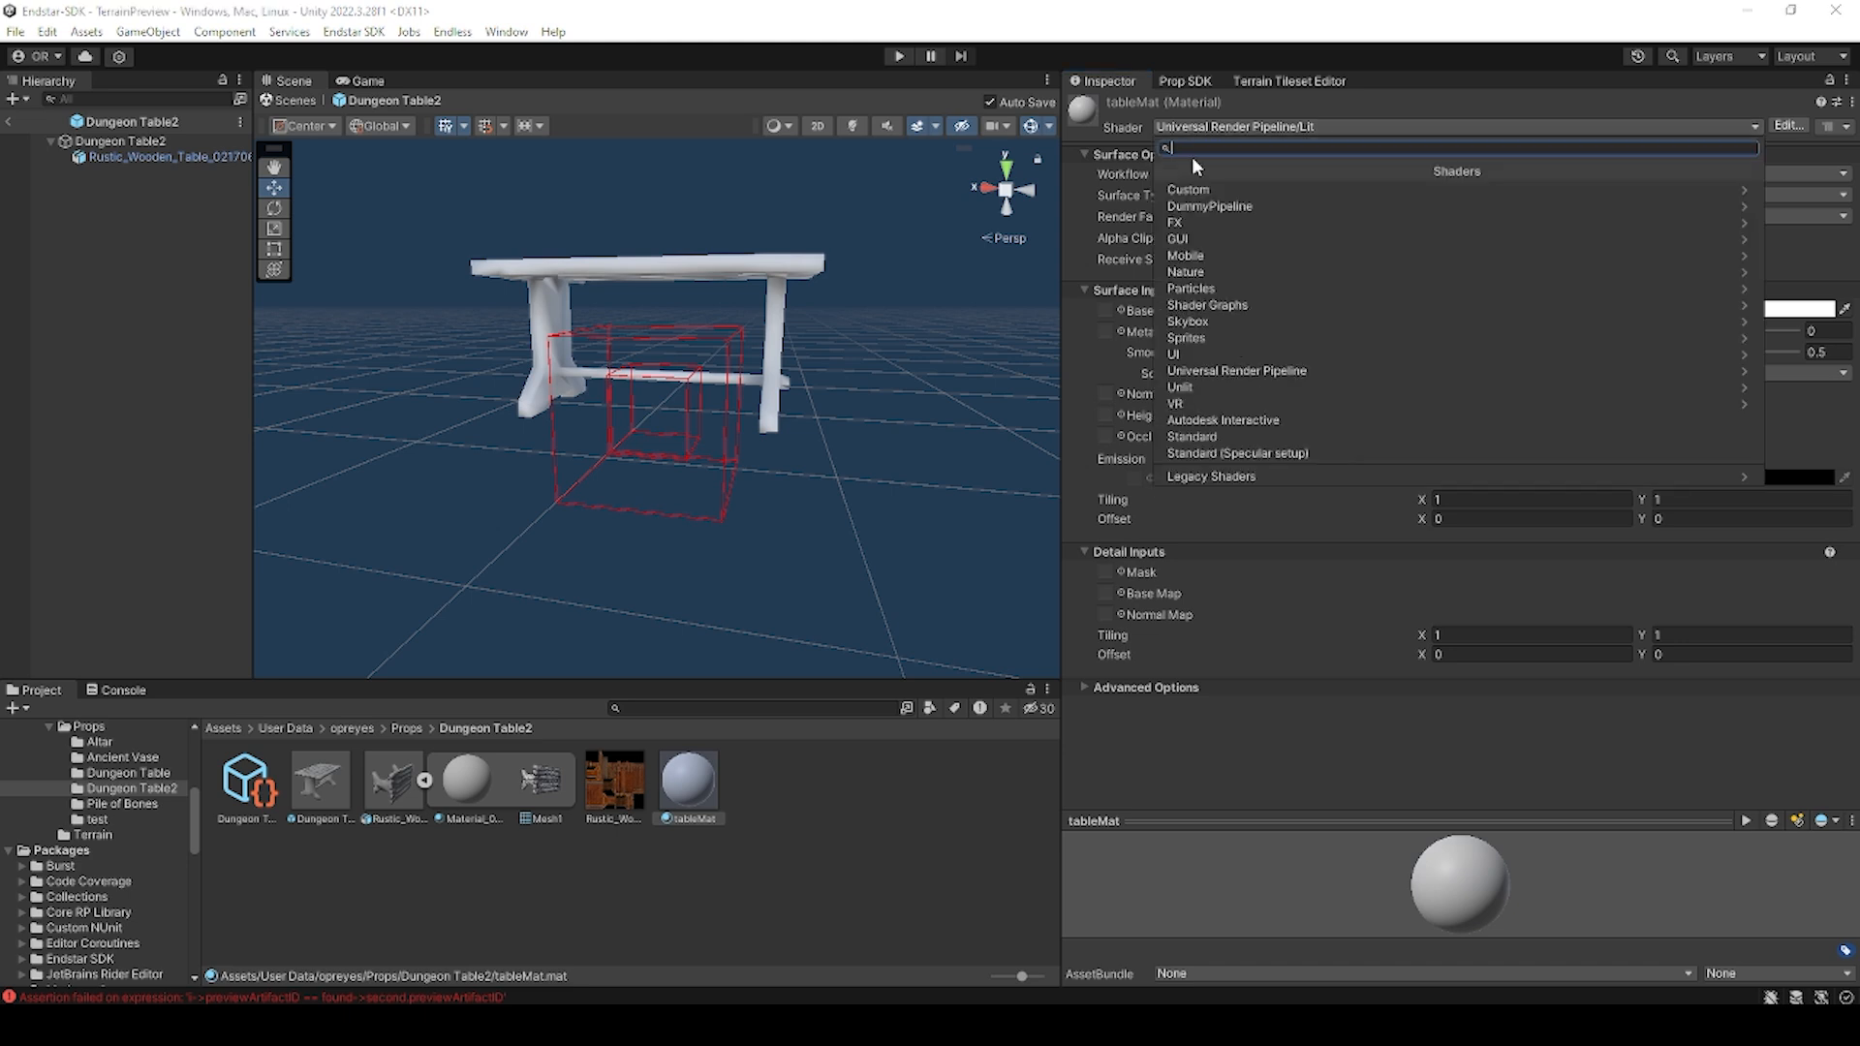
pyautogui.click(1192, 306)
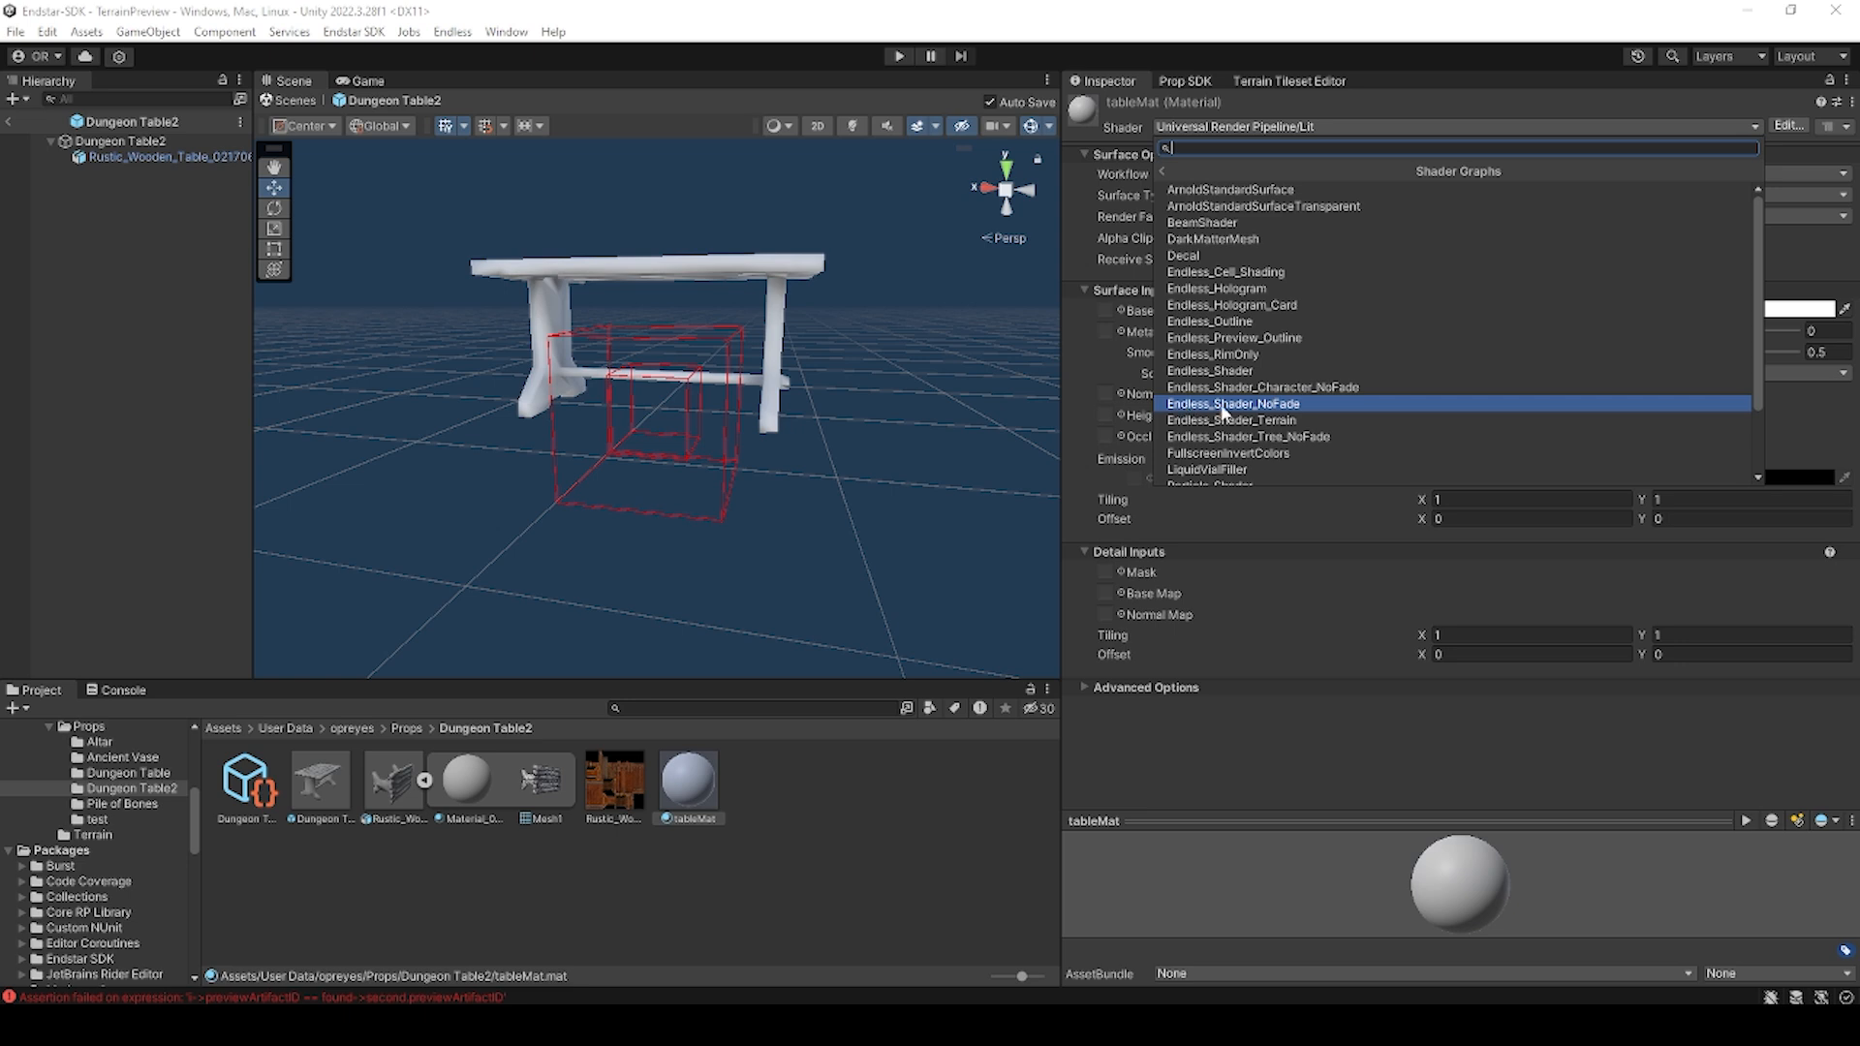
pyautogui.click(1277, 405)
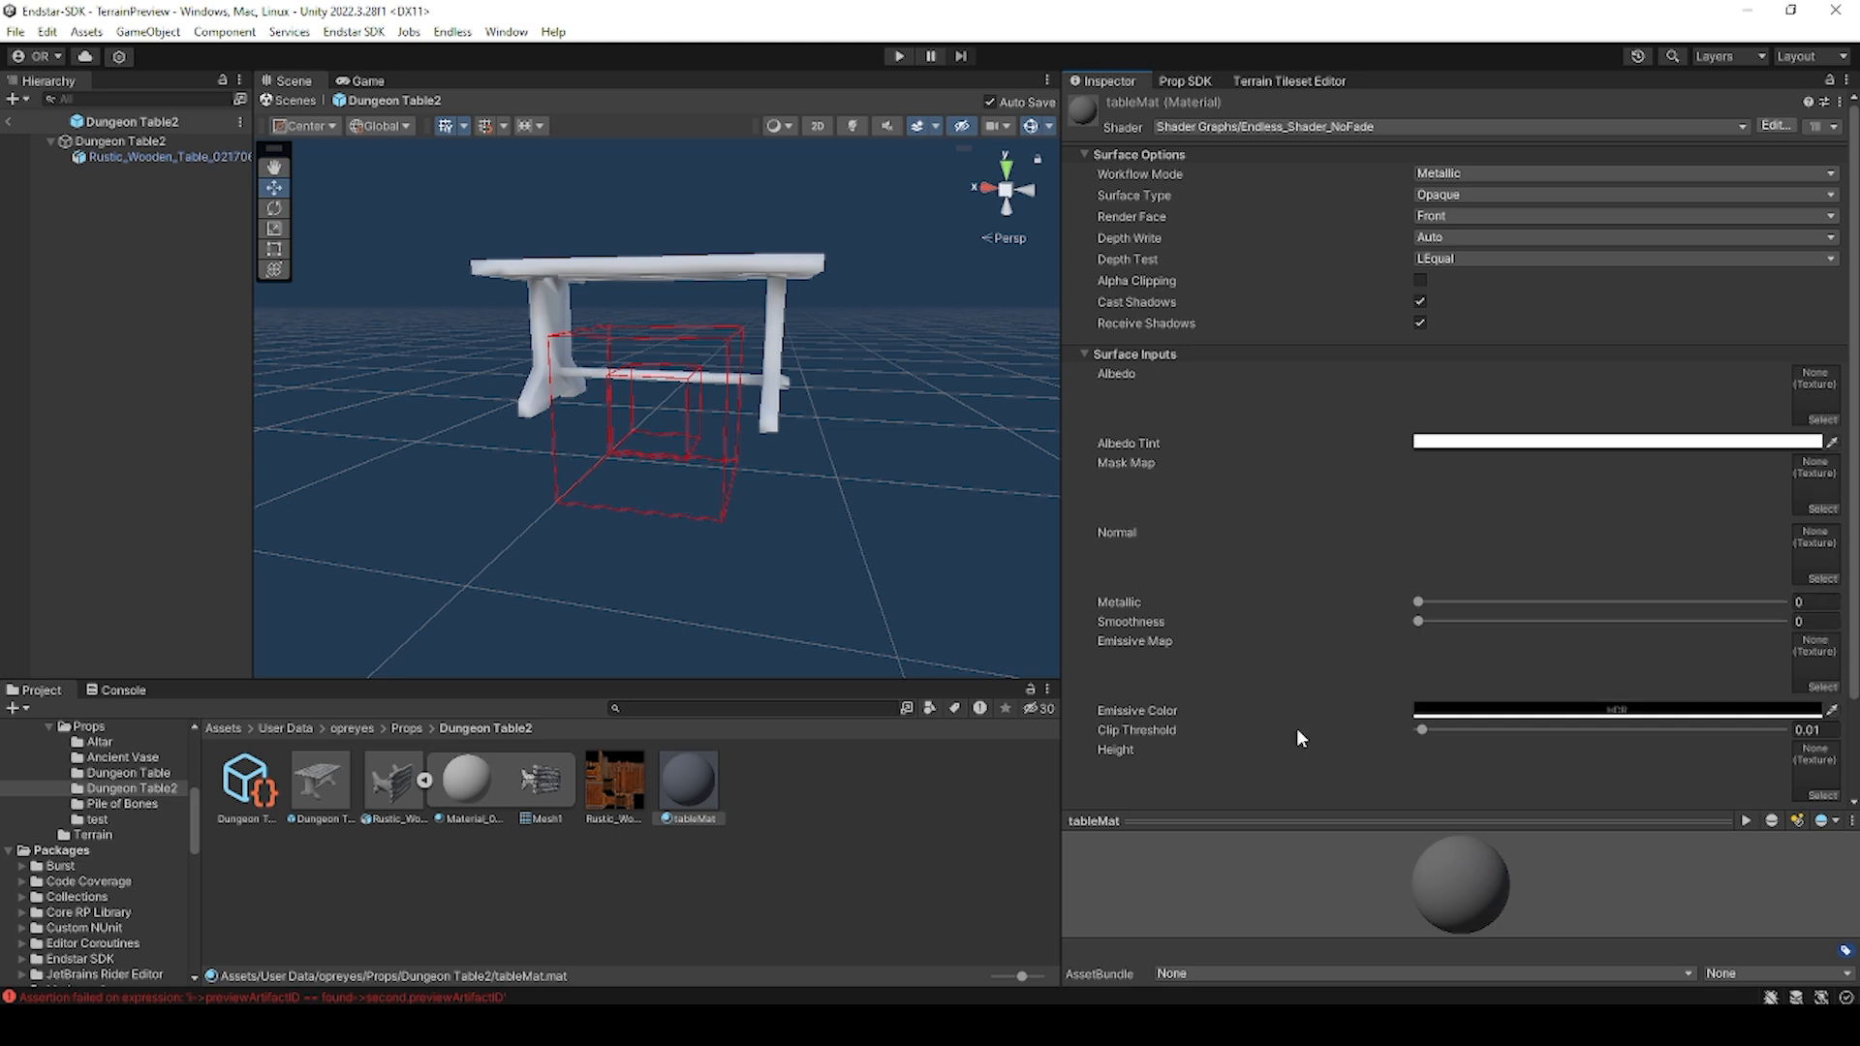
# Step: Assign the imported wooden table texture as tableMat's Albedo and apply the material to the table model
pyautogui.moveTo(606, 782); pyautogui.dragTo(1844, 407)
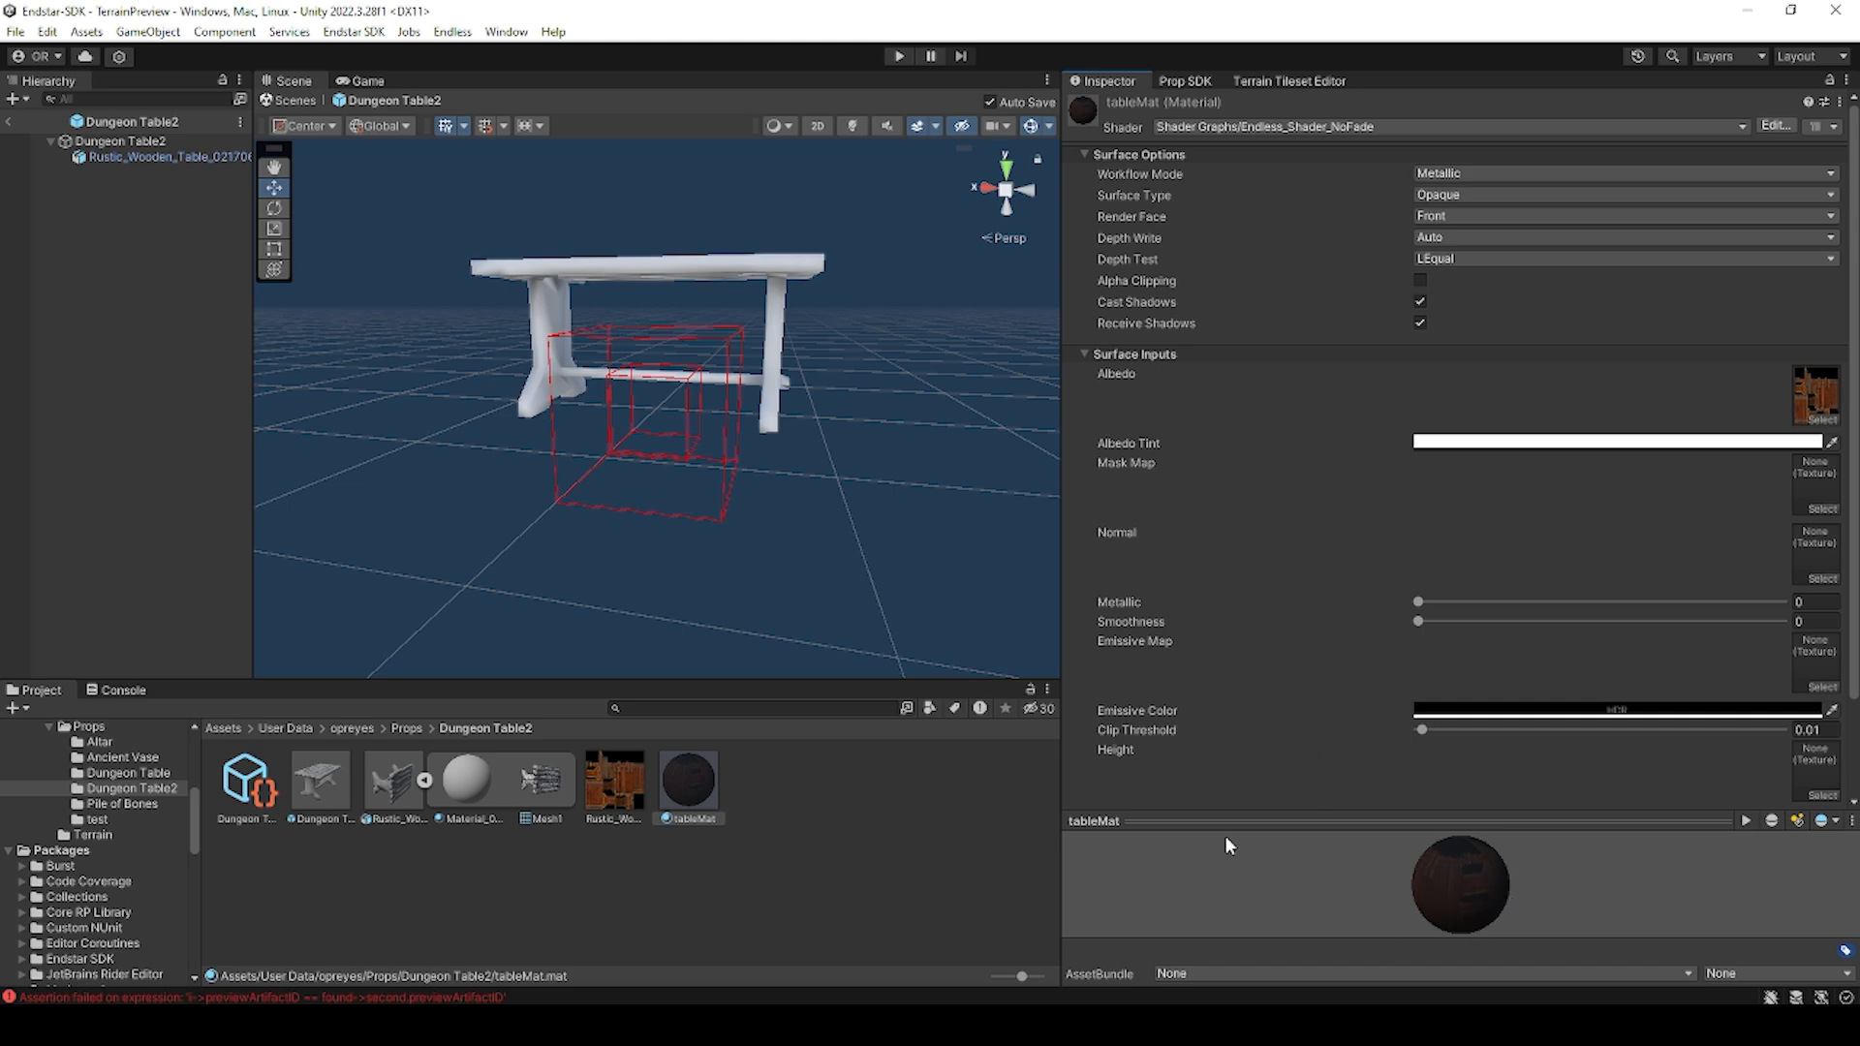
pyautogui.moveTo(696, 792); pyautogui.dragTo(773, 276)
pyautogui.keyDown('alt'); pyautogui.moveTo(829, 420); pyautogui.dragTo(845, 347); pyautogui.keyUp('alt')
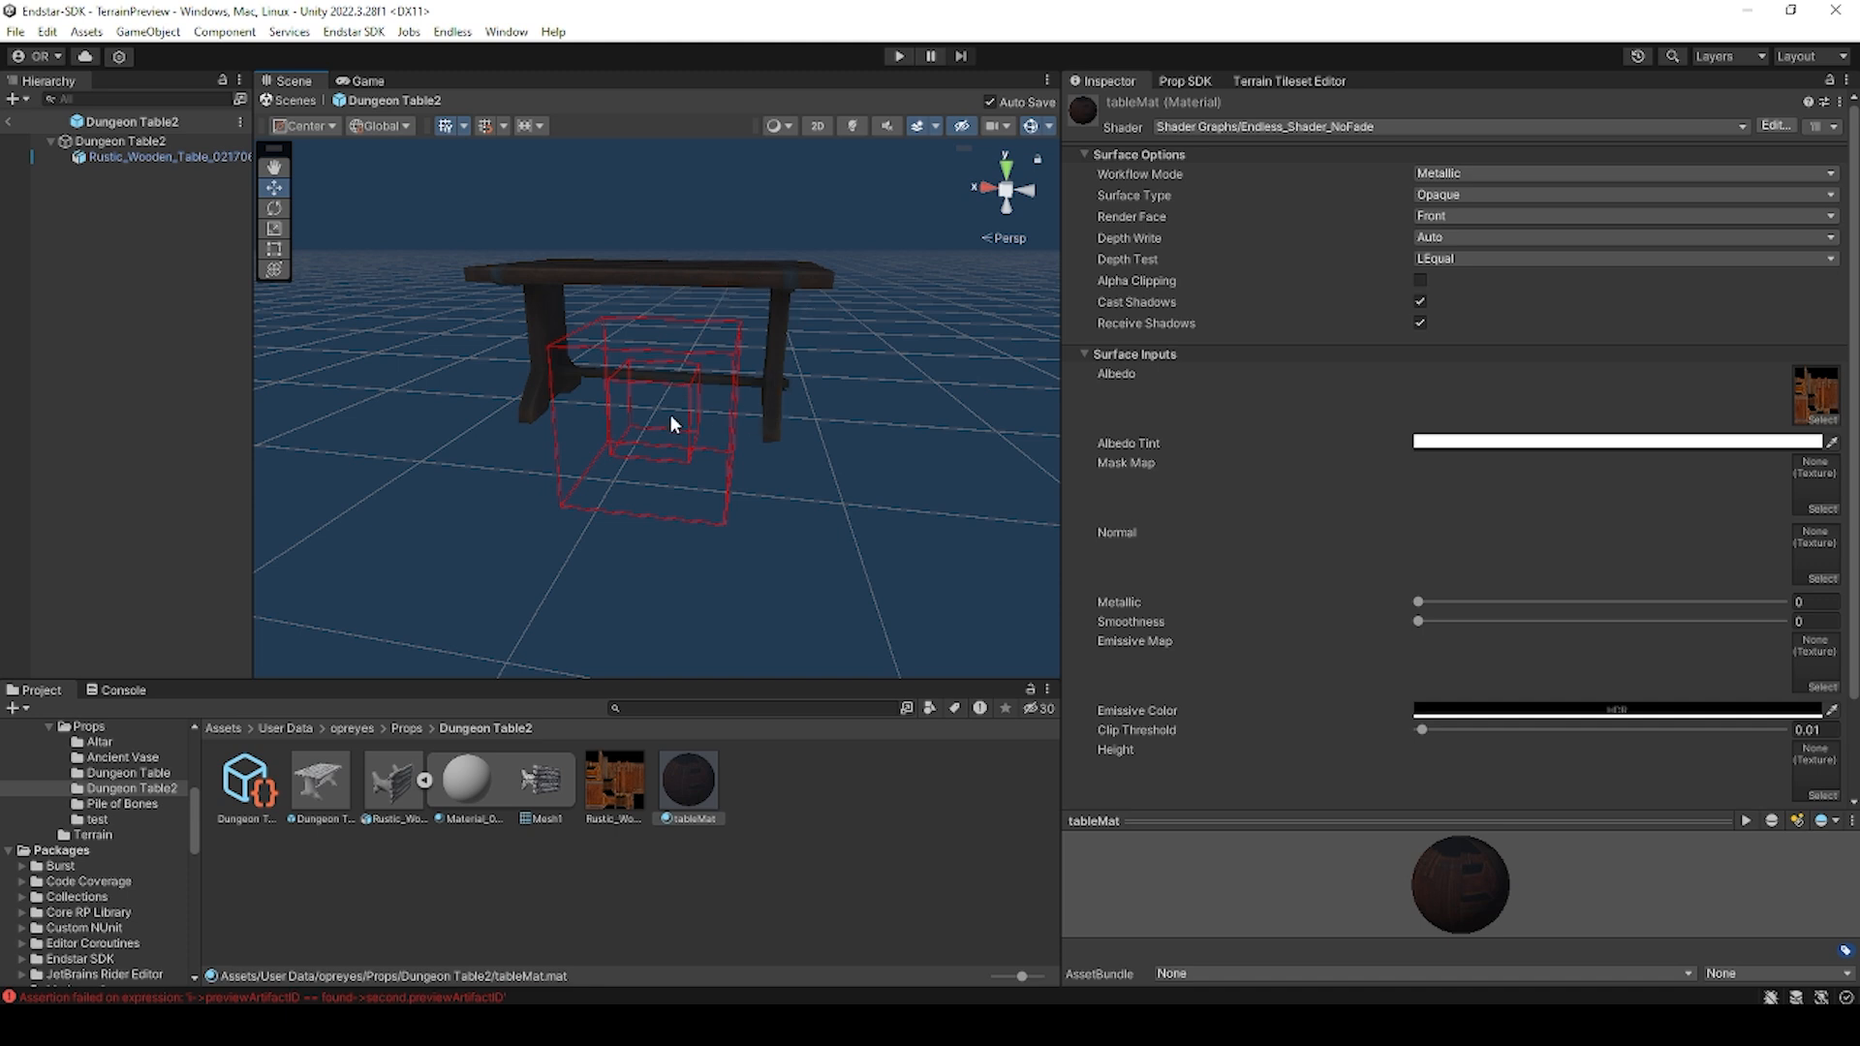
# Step: Move the table model to about X -0.439, Y -0.495 so it stands on the base of the red location bounds
pyautogui.click(781, 279)
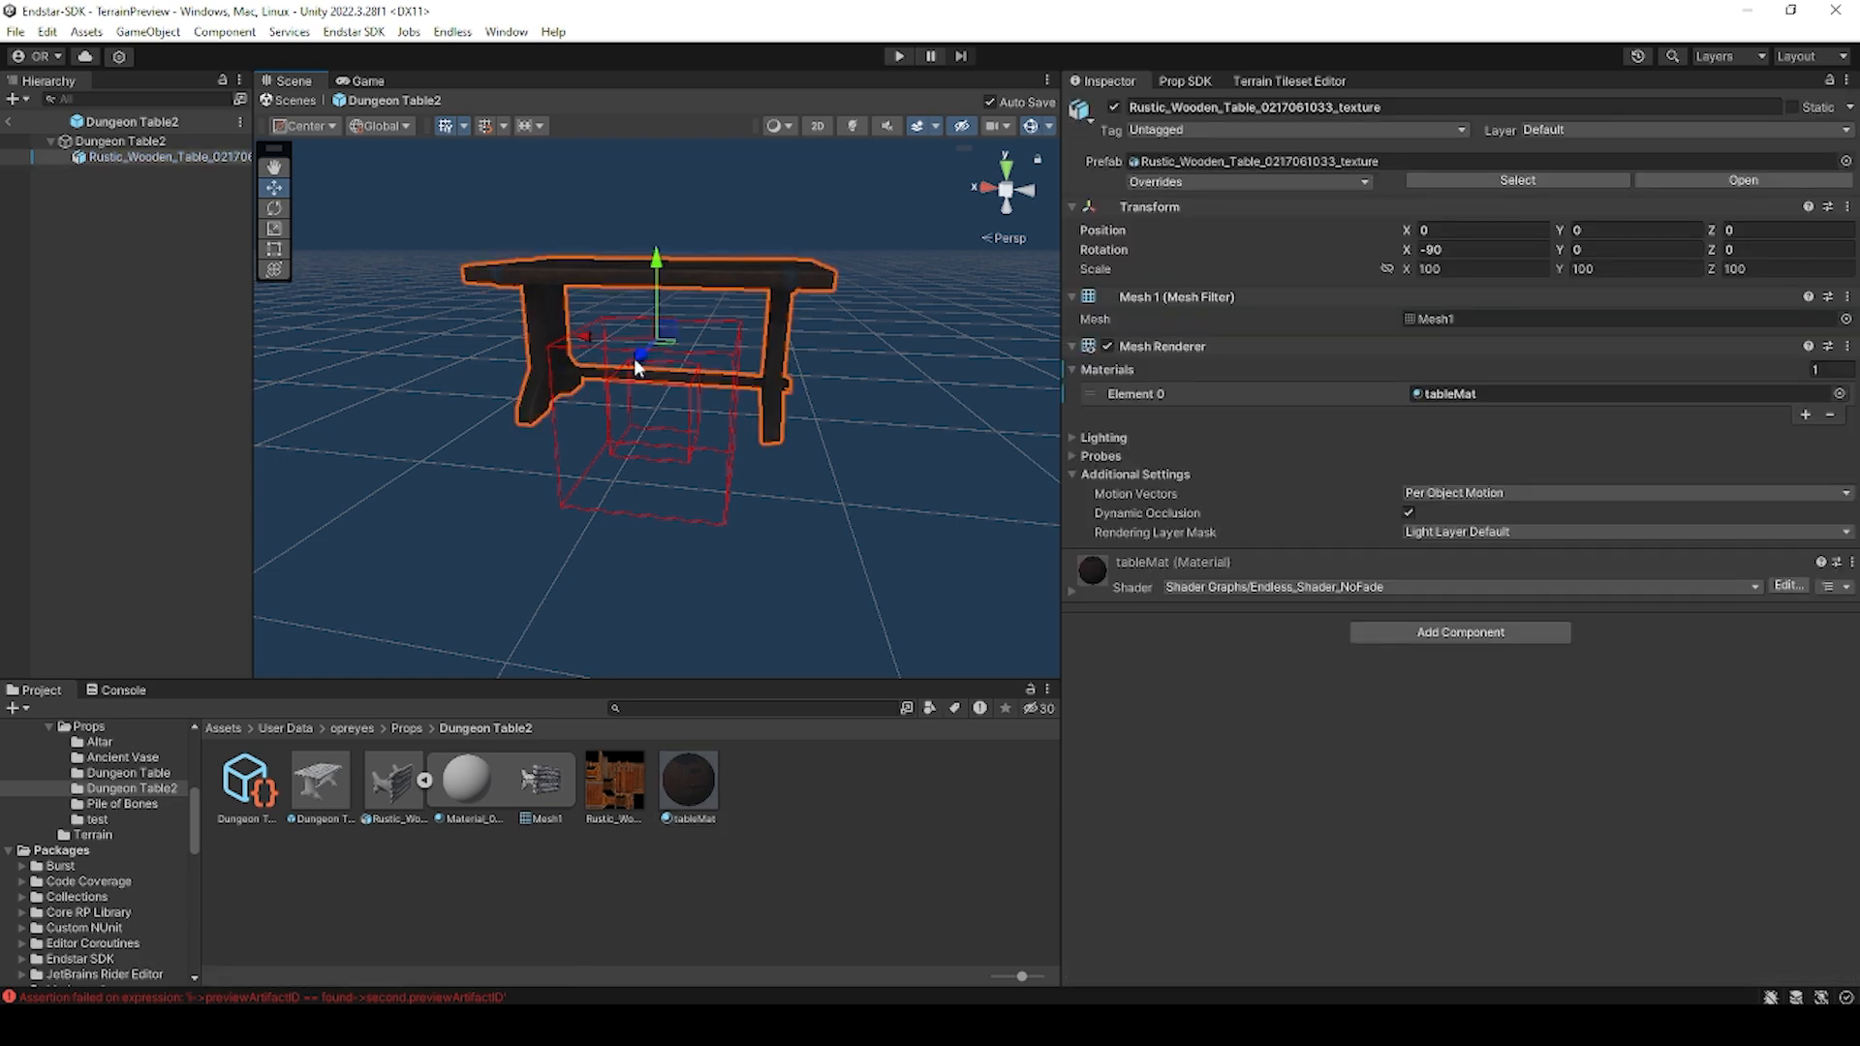
pyautogui.keyDown('alt'); pyautogui.moveTo(668, 380); pyautogui.dragTo(1172, 312); pyautogui.keyUp('alt')
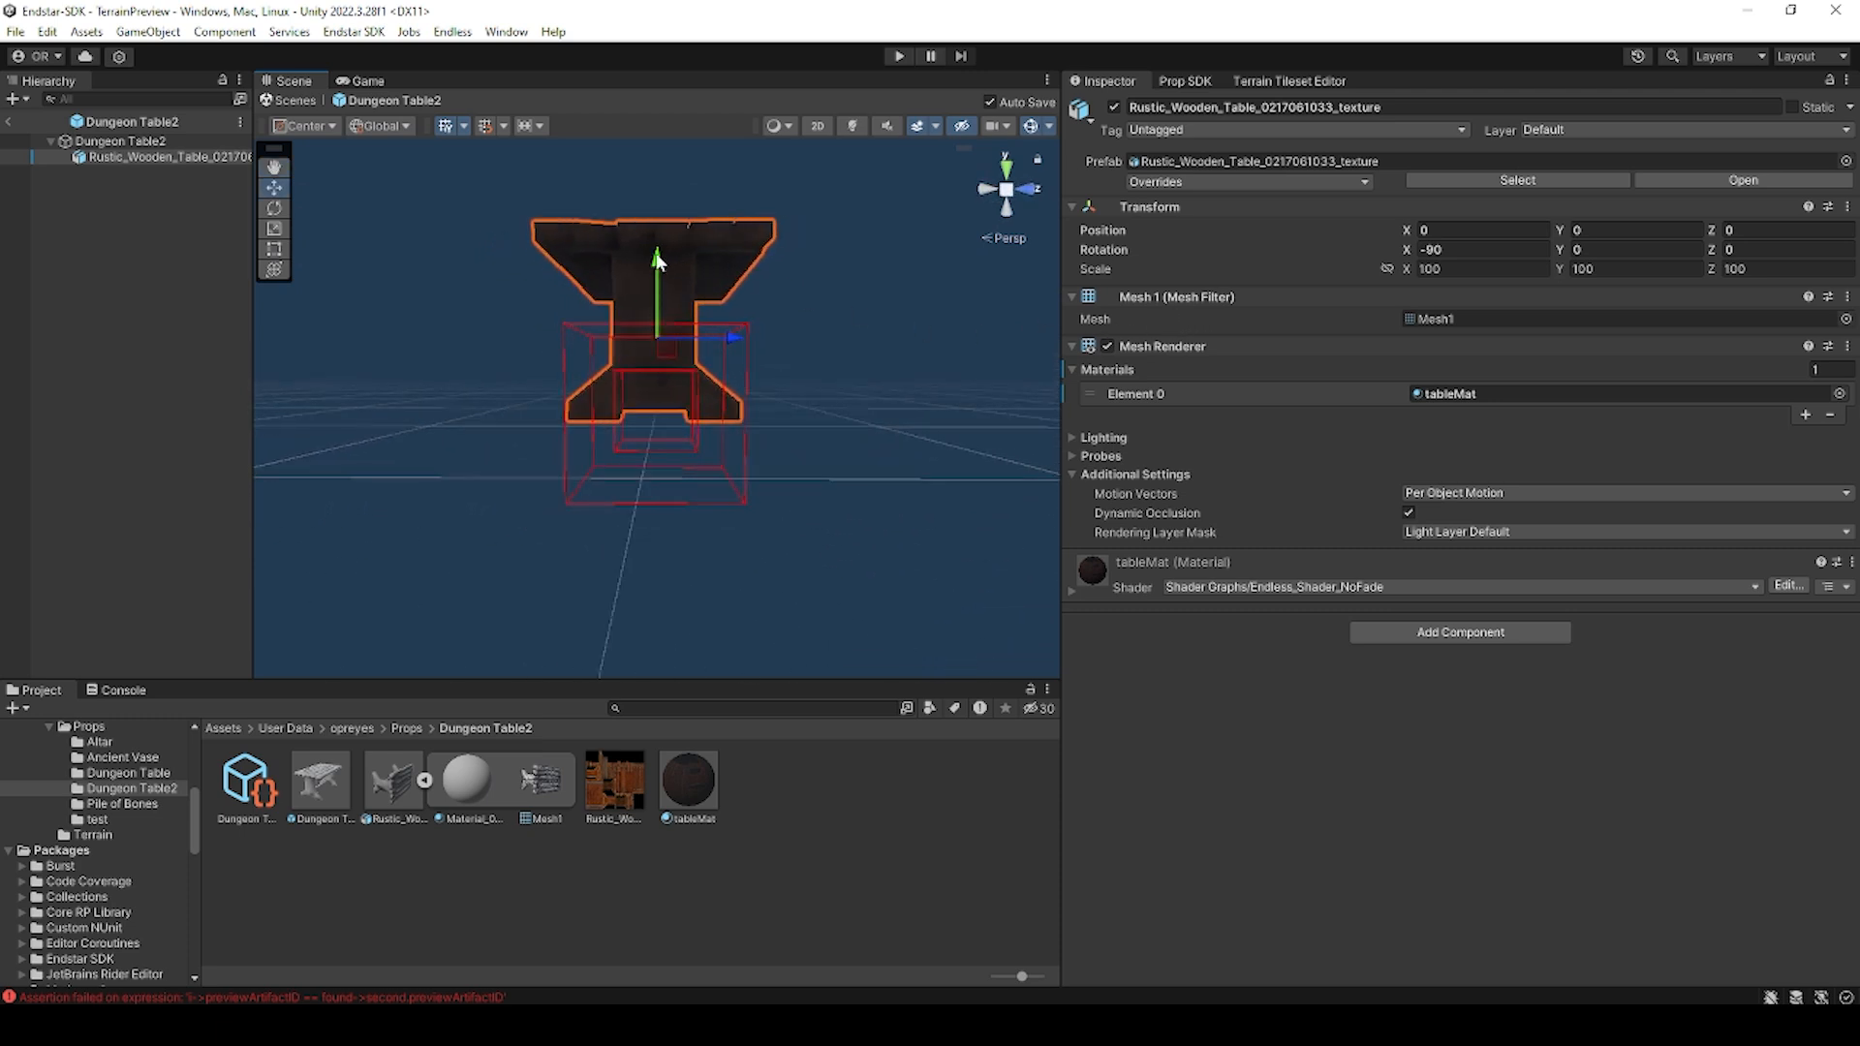
pyautogui.moveTo(658, 260); pyautogui.dragTo(852, 463)
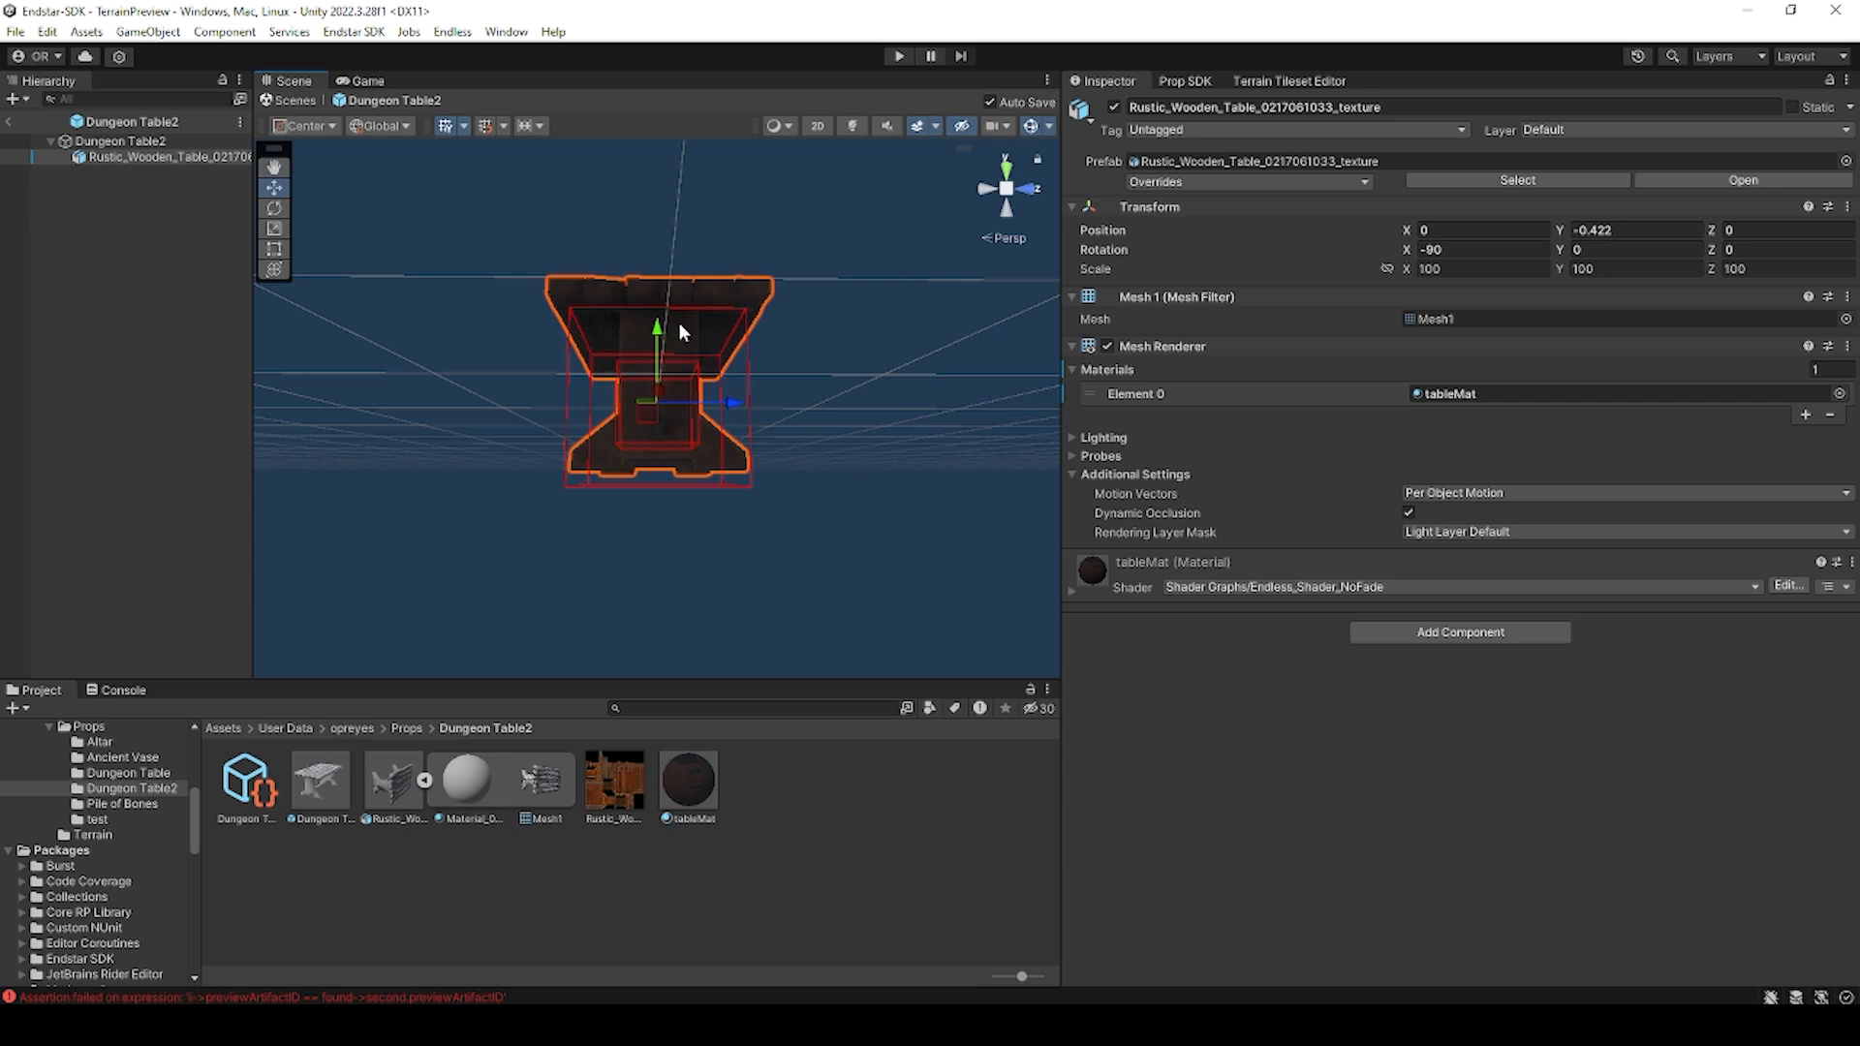
pyautogui.moveTo(660, 331); pyautogui.dragTo(658, 341)
pyautogui.keyDown('alt'); pyautogui.moveTo(890, 430); pyautogui.dragTo(425, 455); pyautogui.keyUp('alt')
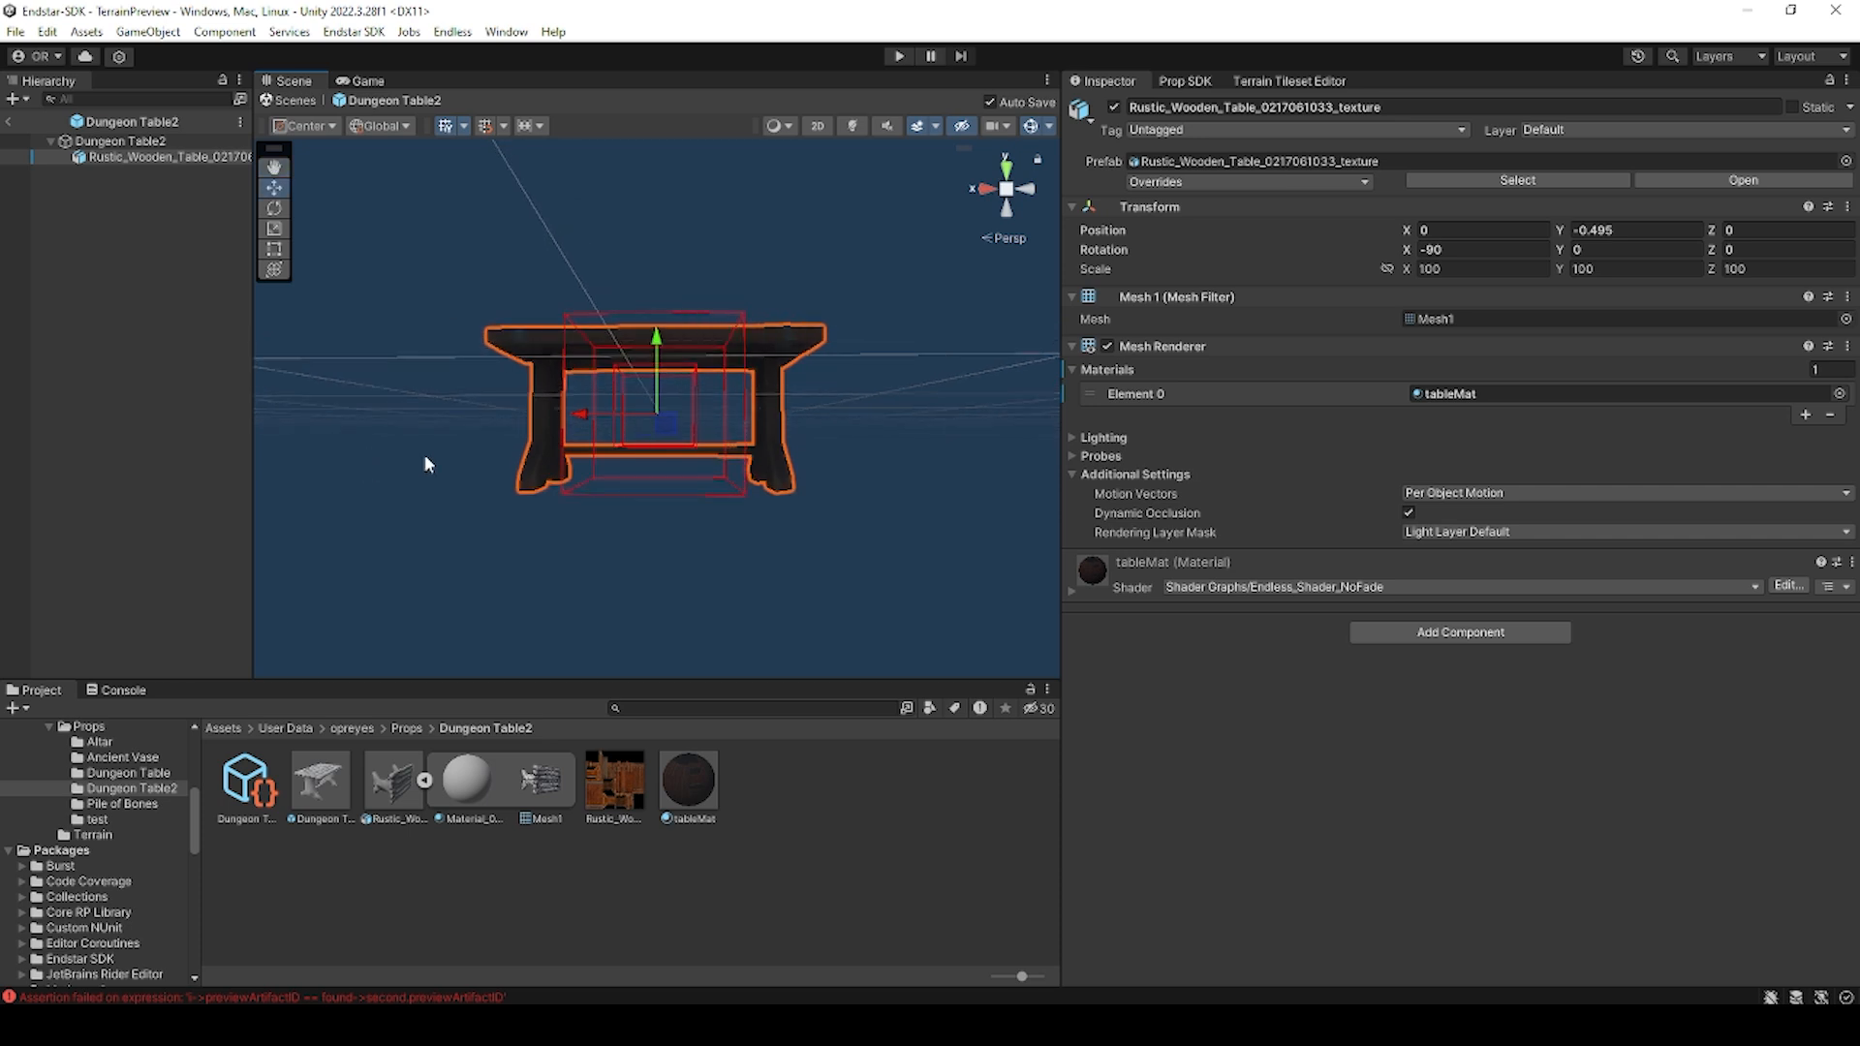
pyautogui.moveTo(579, 427); pyautogui.dragTo(781, 565)
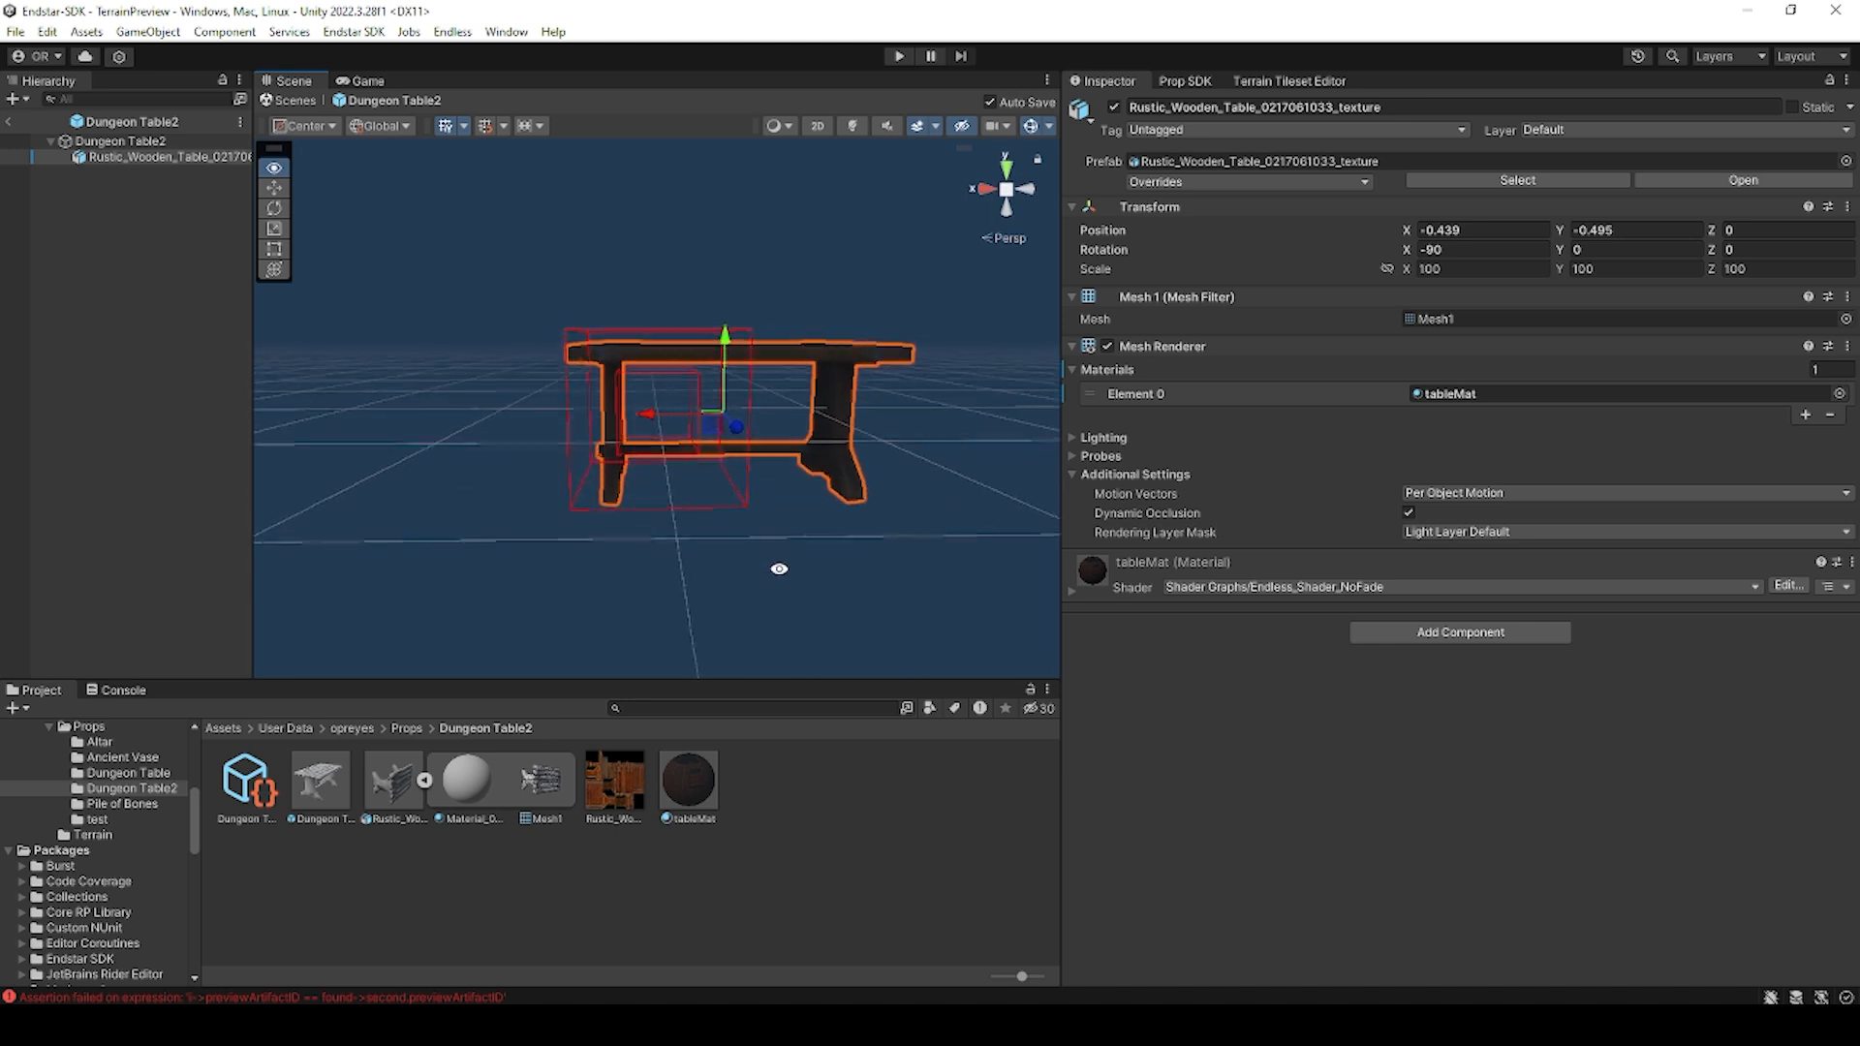
pyautogui.keyDown('alt'); pyautogui.moveTo(910, 471); pyautogui.dragTo(742, 496); pyautogui.keyUp('alt')
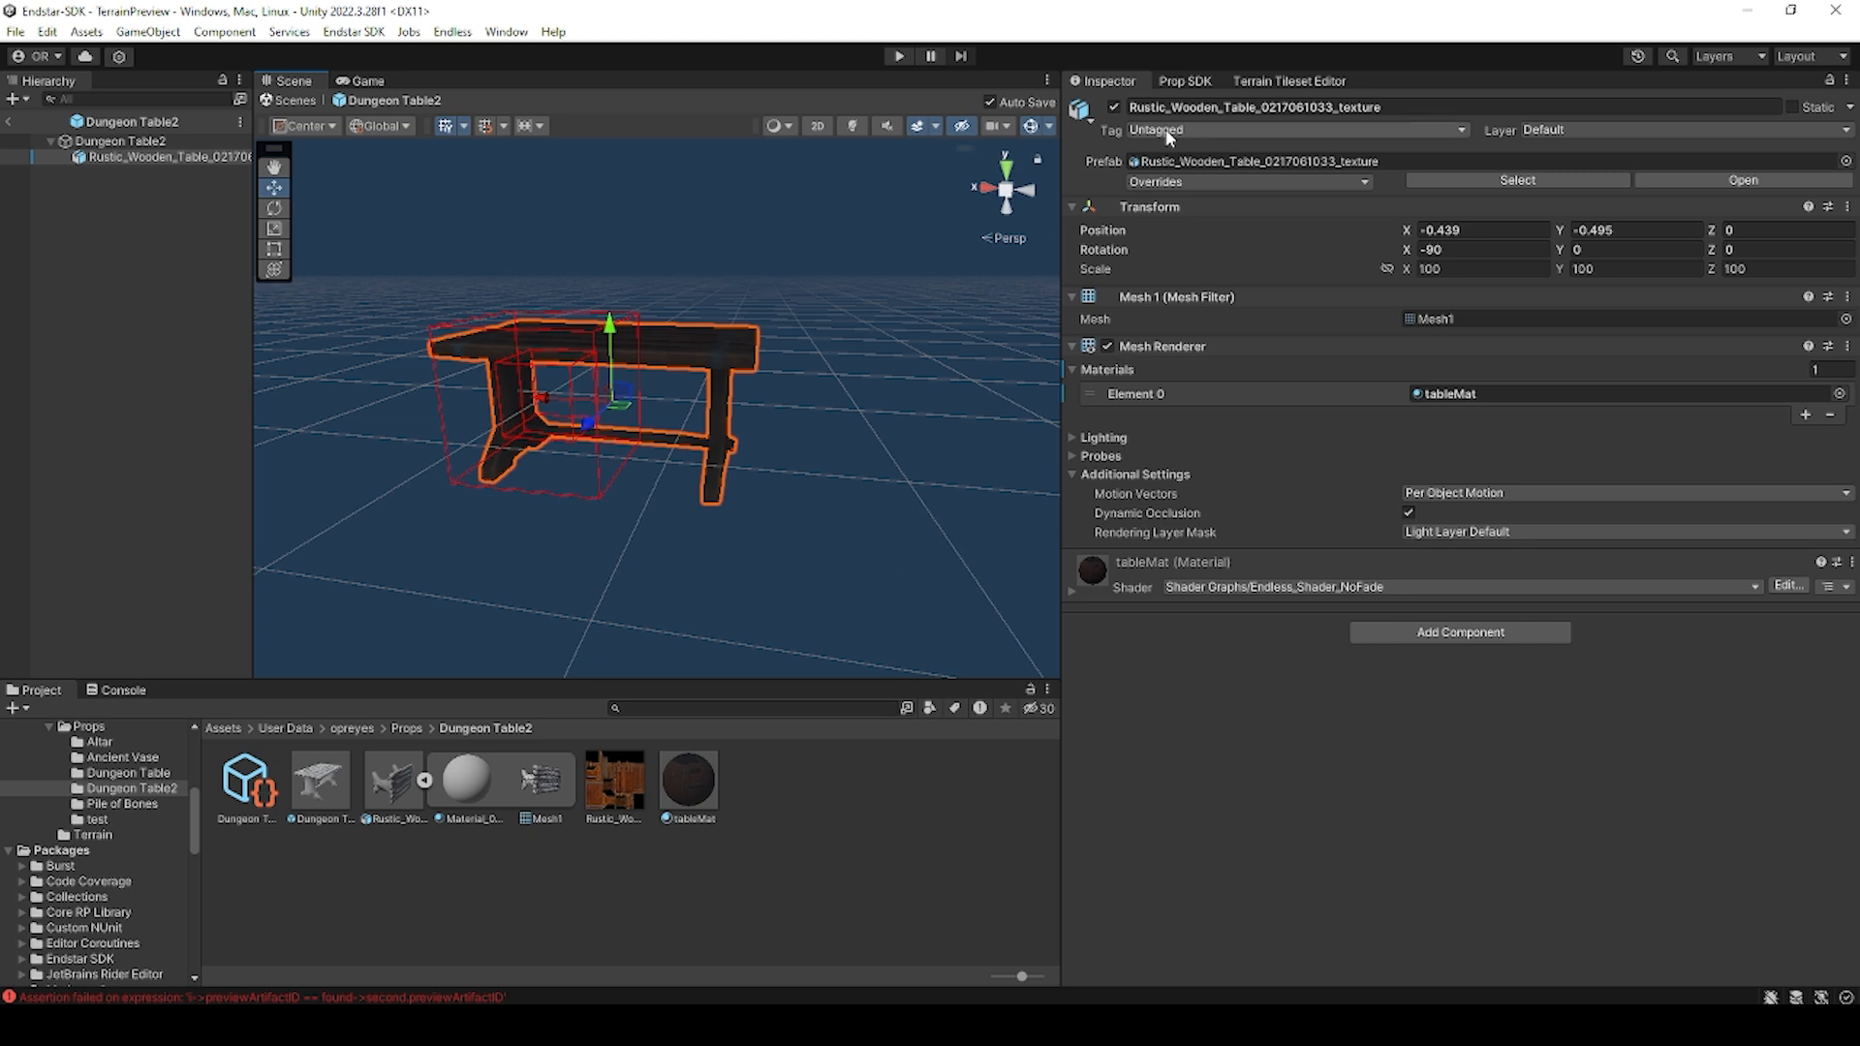
# Step: Set the Dungeon Table2 prop to two location offsets and give Element 0 an X offset of 1
pyautogui.click(1188, 81)
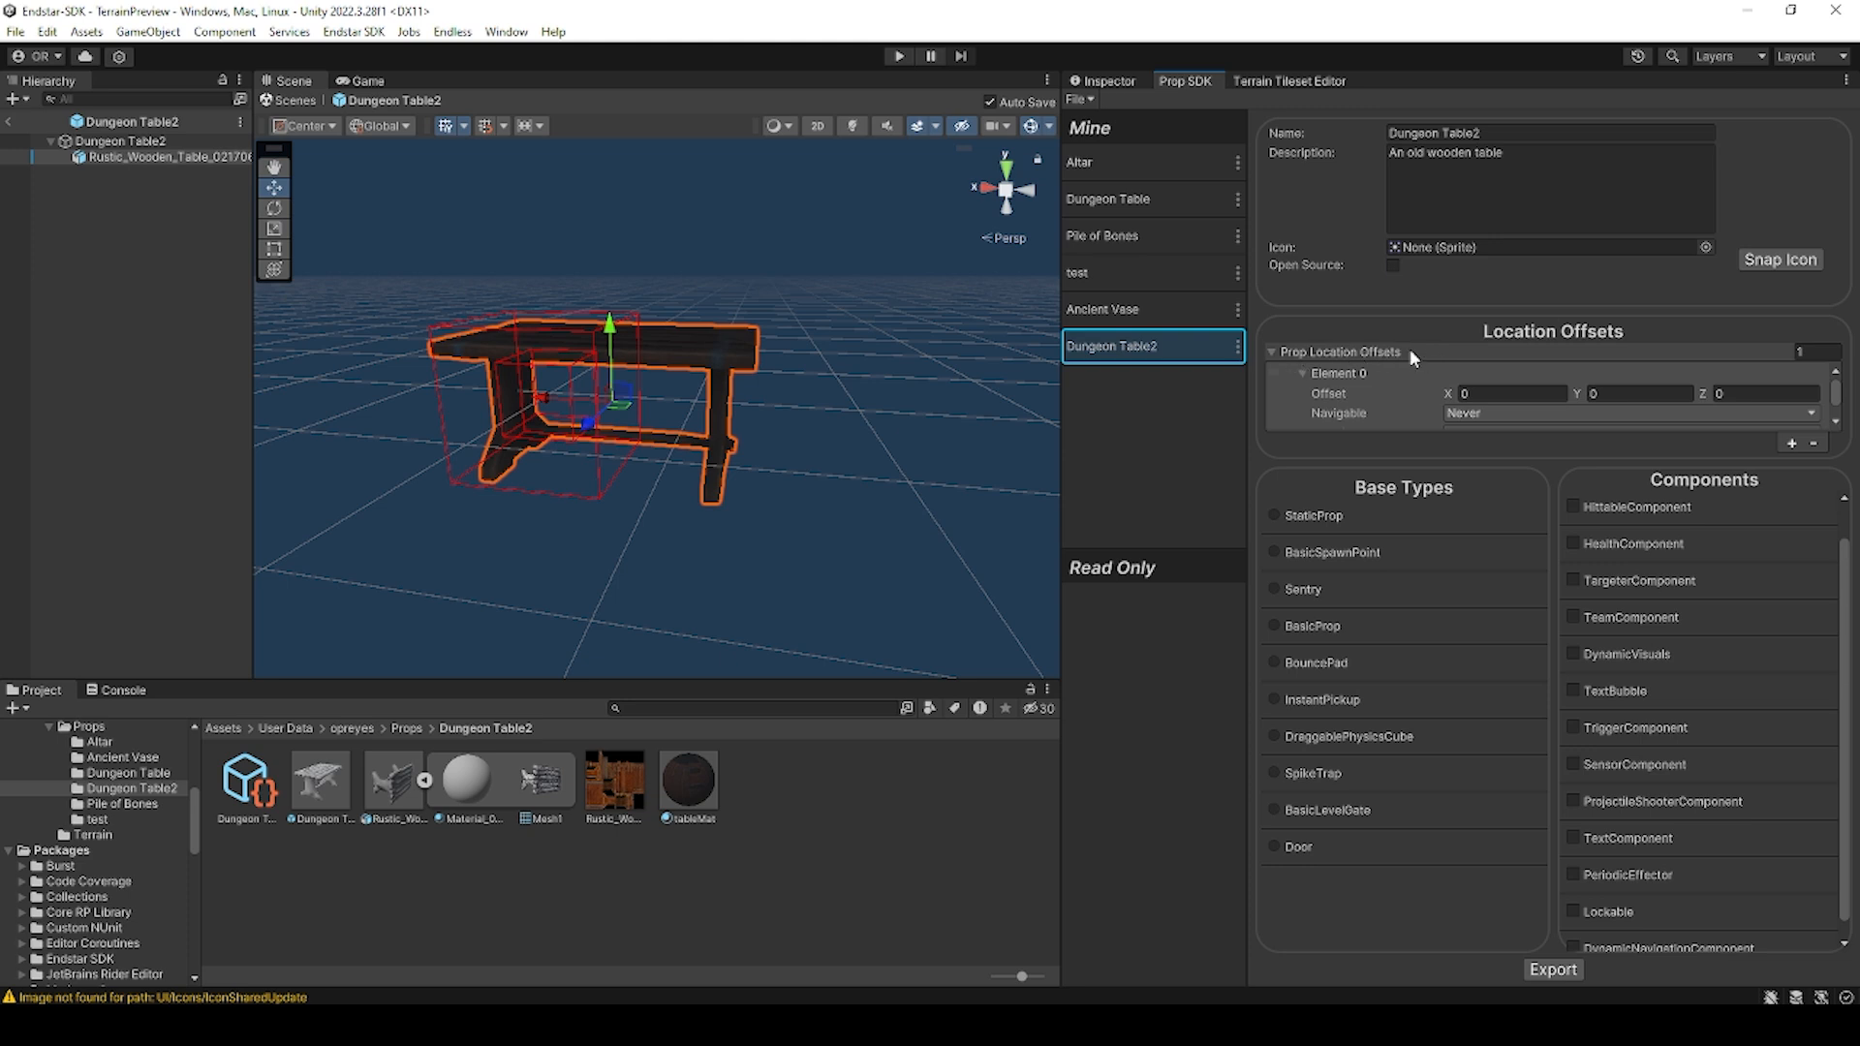
pyautogui.click(1802, 353)
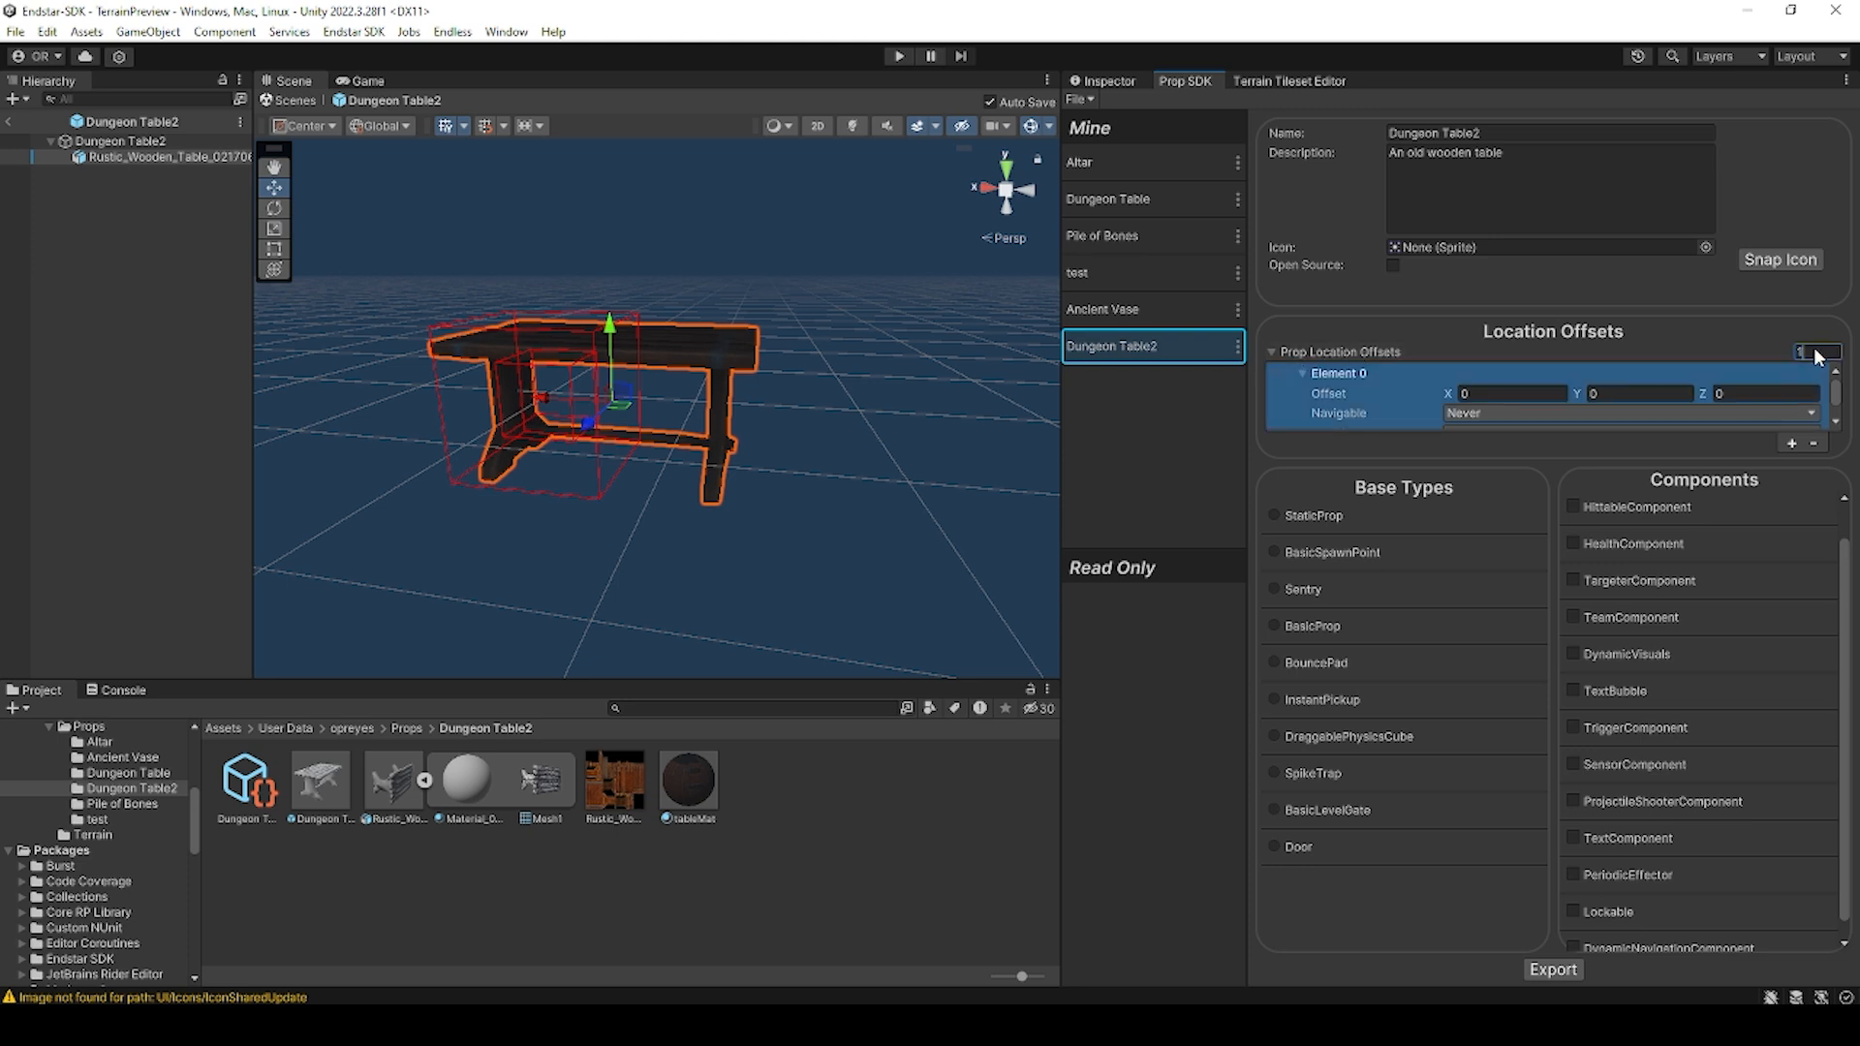
pyautogui.write('2')
pyautogui.click(1472, 394)
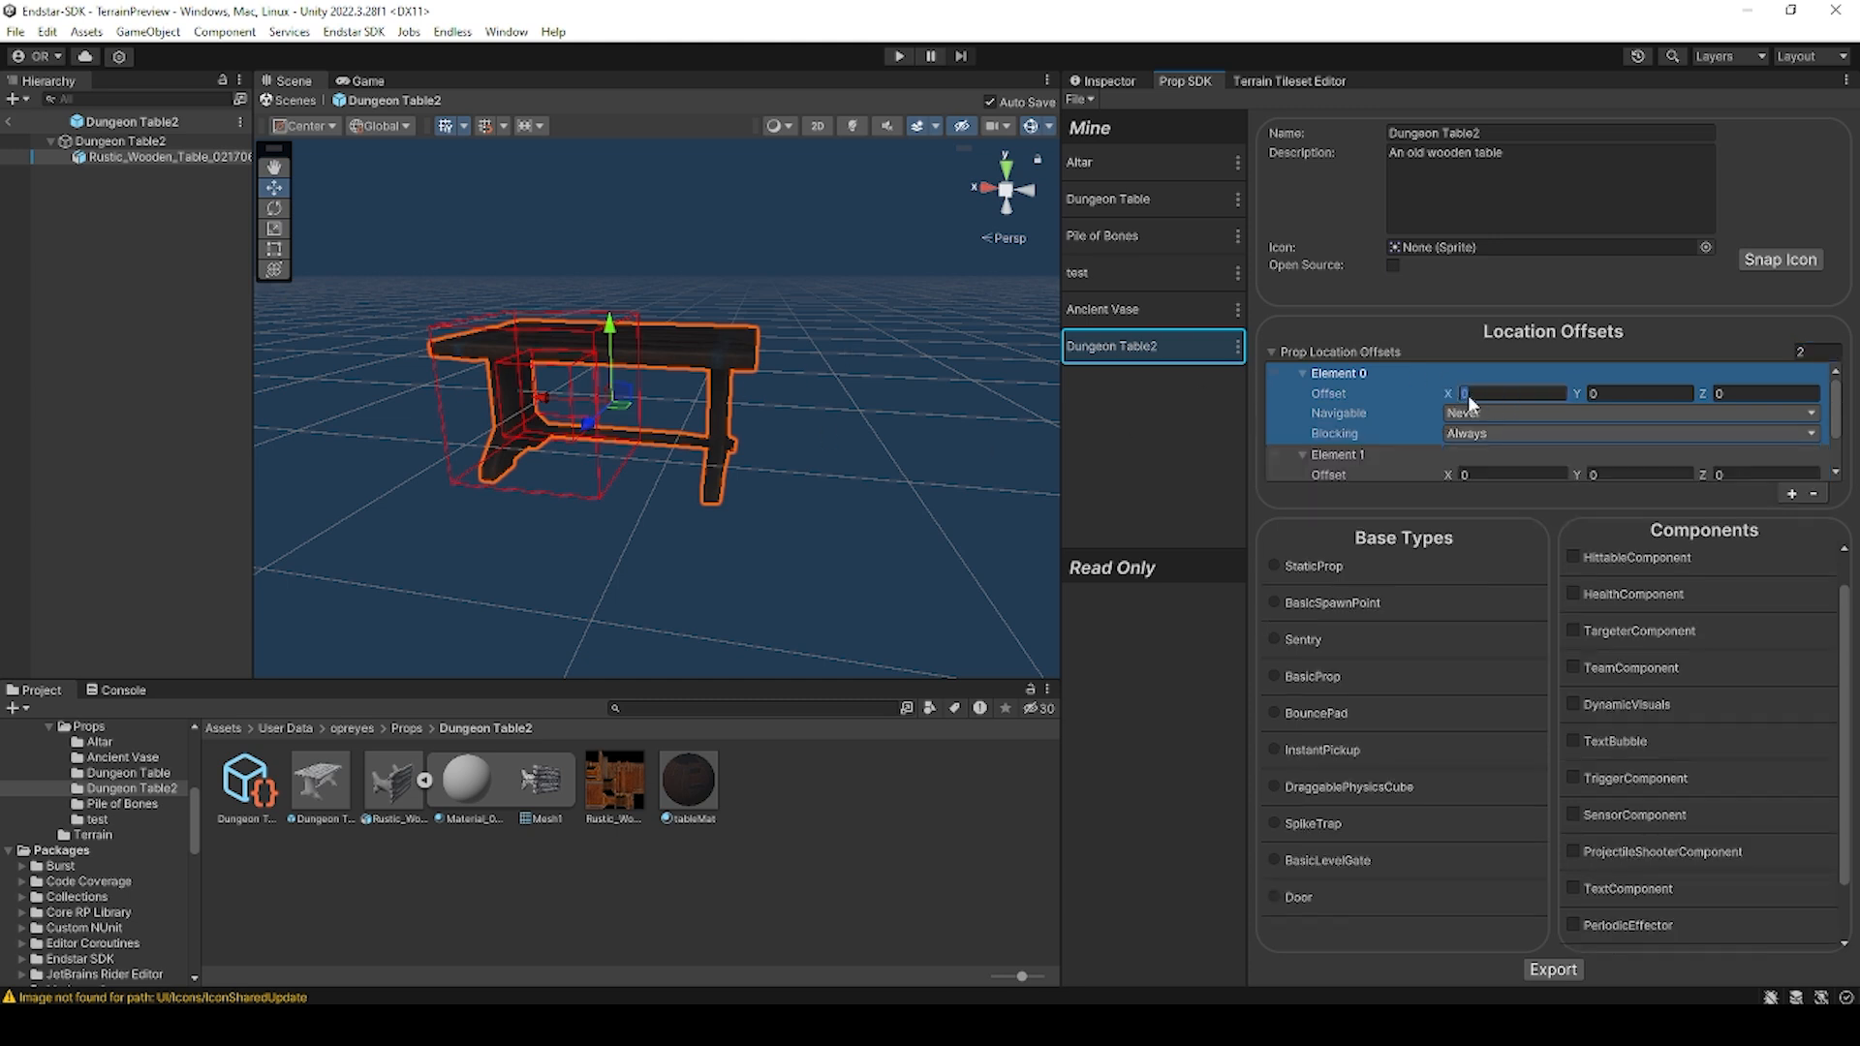
pyautogui.write('1')
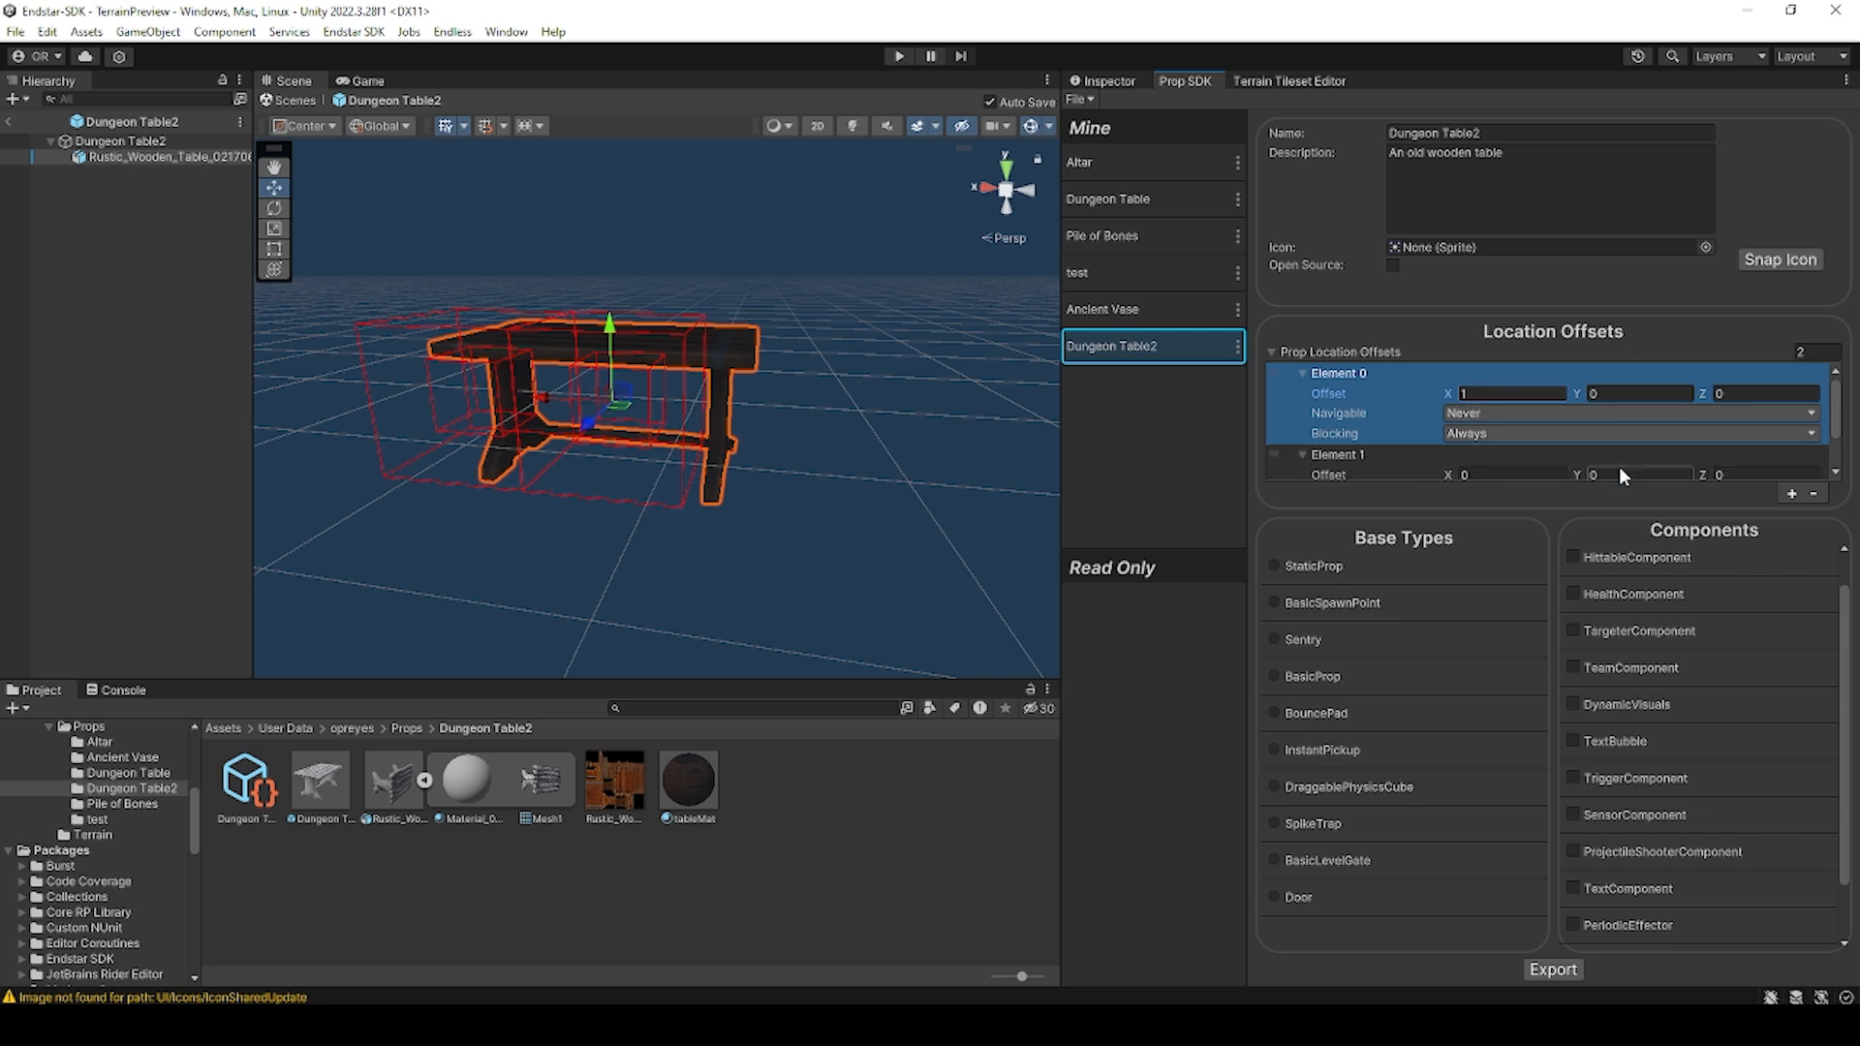
# Step: Move the table model along X into the two location bounds and scale it slightly to fit inside them
pyautogui.keyDown('alt'); pyautogui.moveTo(742, 416); pyautogui.dragTo(790, 383); pyautogui.keyUp('alt')
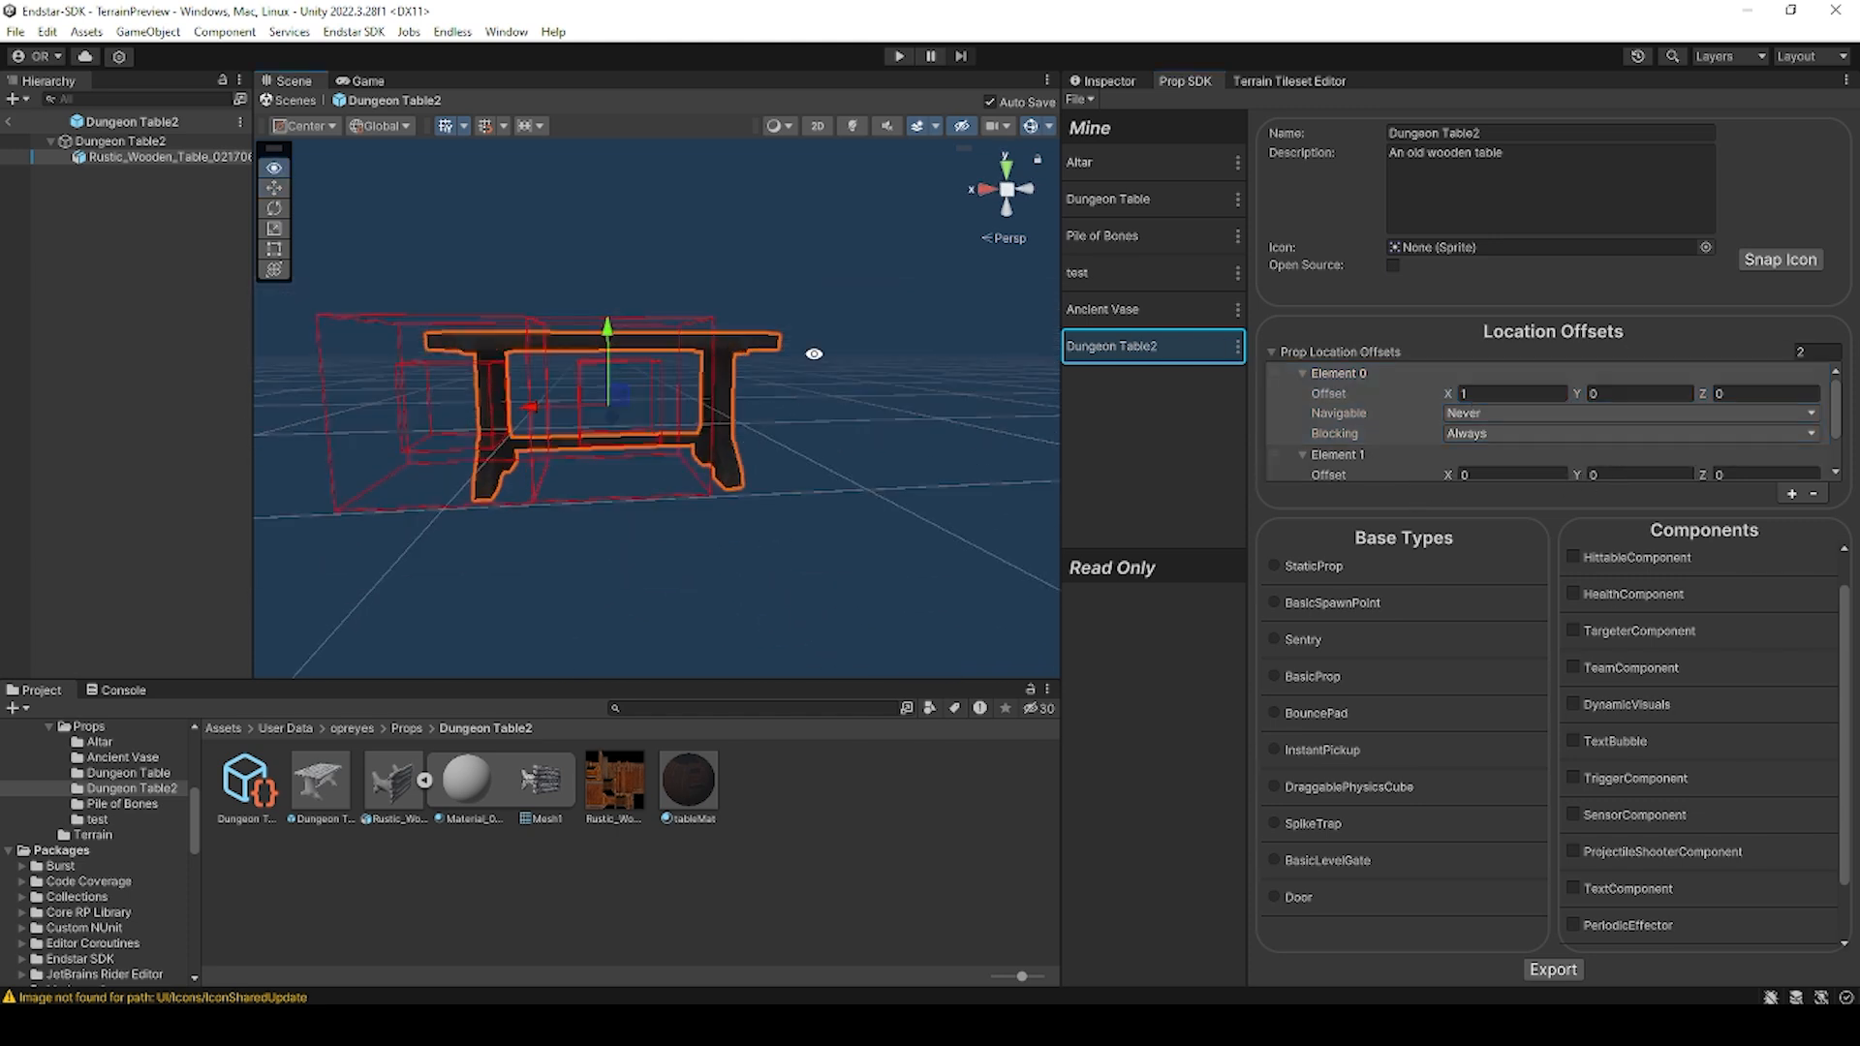
pyautogui.moveTo(532, 407); pyautogui.dragTo(1087, 445)
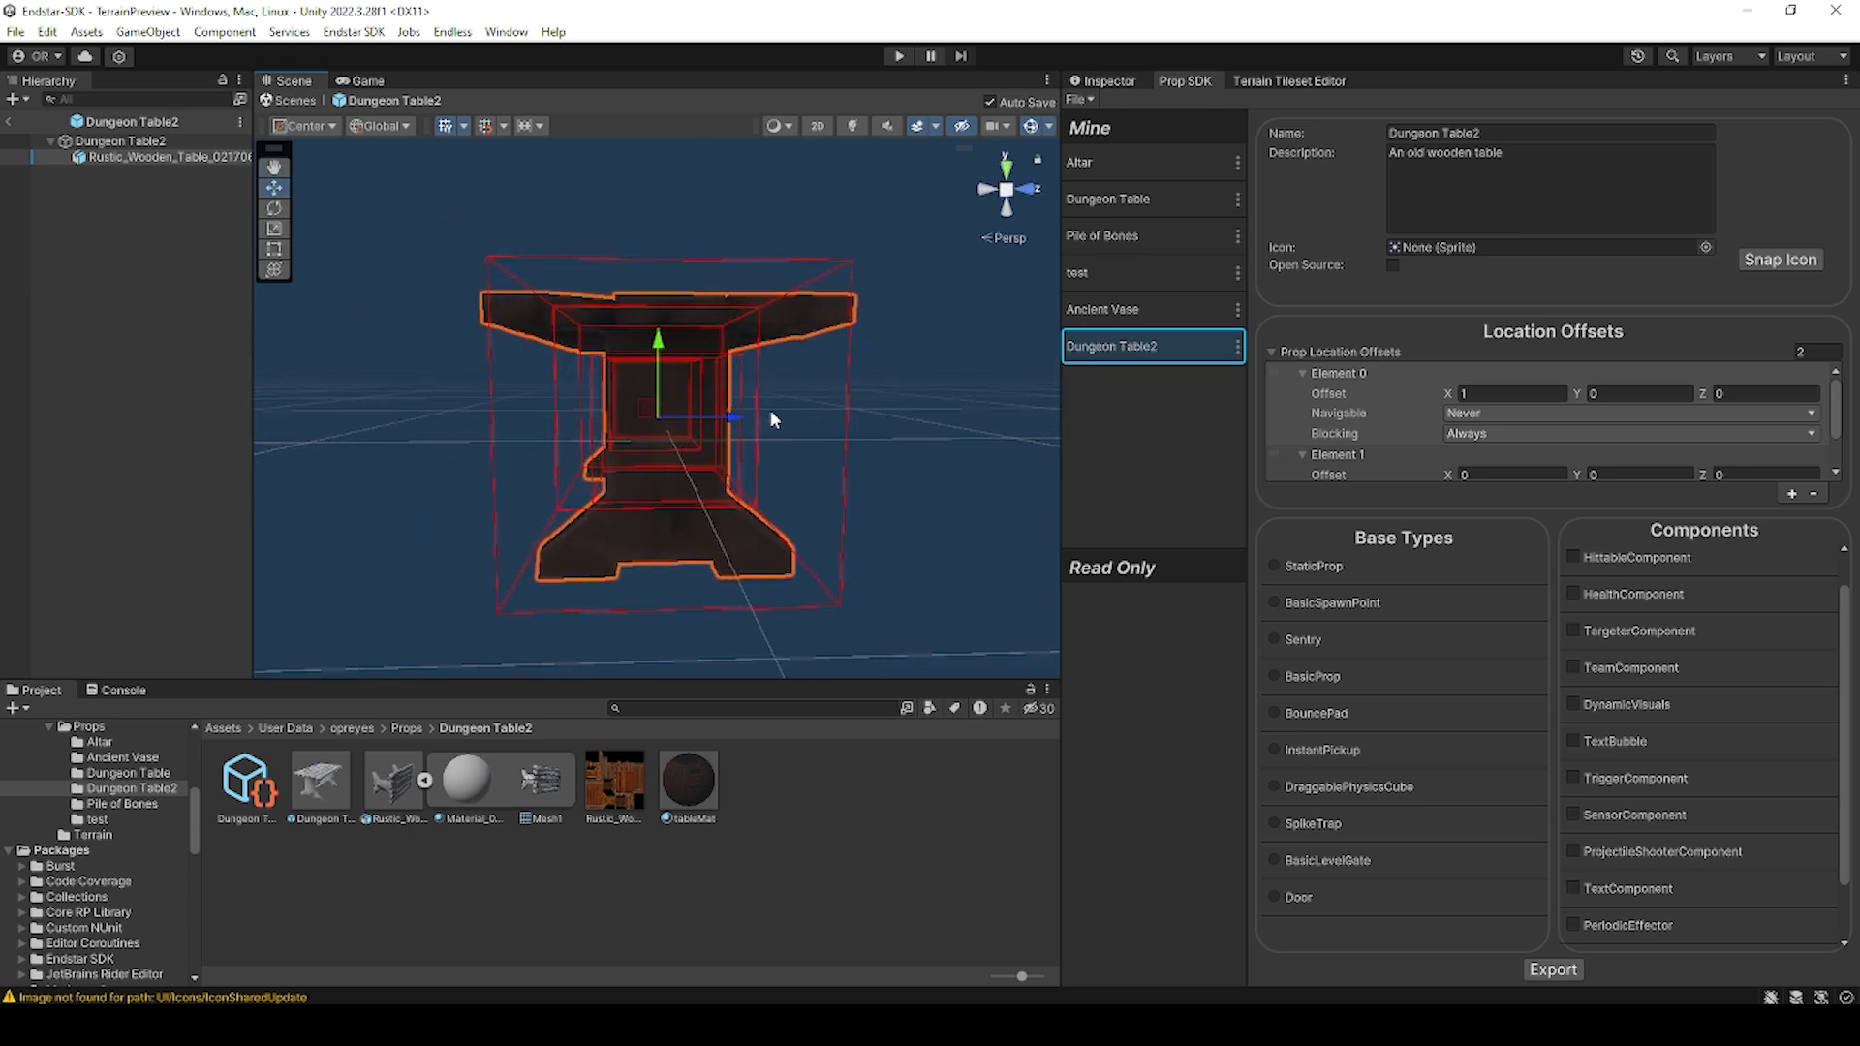
pyautogui.press('r')
pyautogui.moveTo(594, 420); pyautogui.dragTo(581, 417)
pyautogui.keyDown('alt'); pyautogui.moveTo(851, 463); pyautogui.dragTo(442, 595); pyautogui.keyUp('alt')
pyautogui.moveTo(822, 401); pyautogui.dragTo(665, 441, button='right')
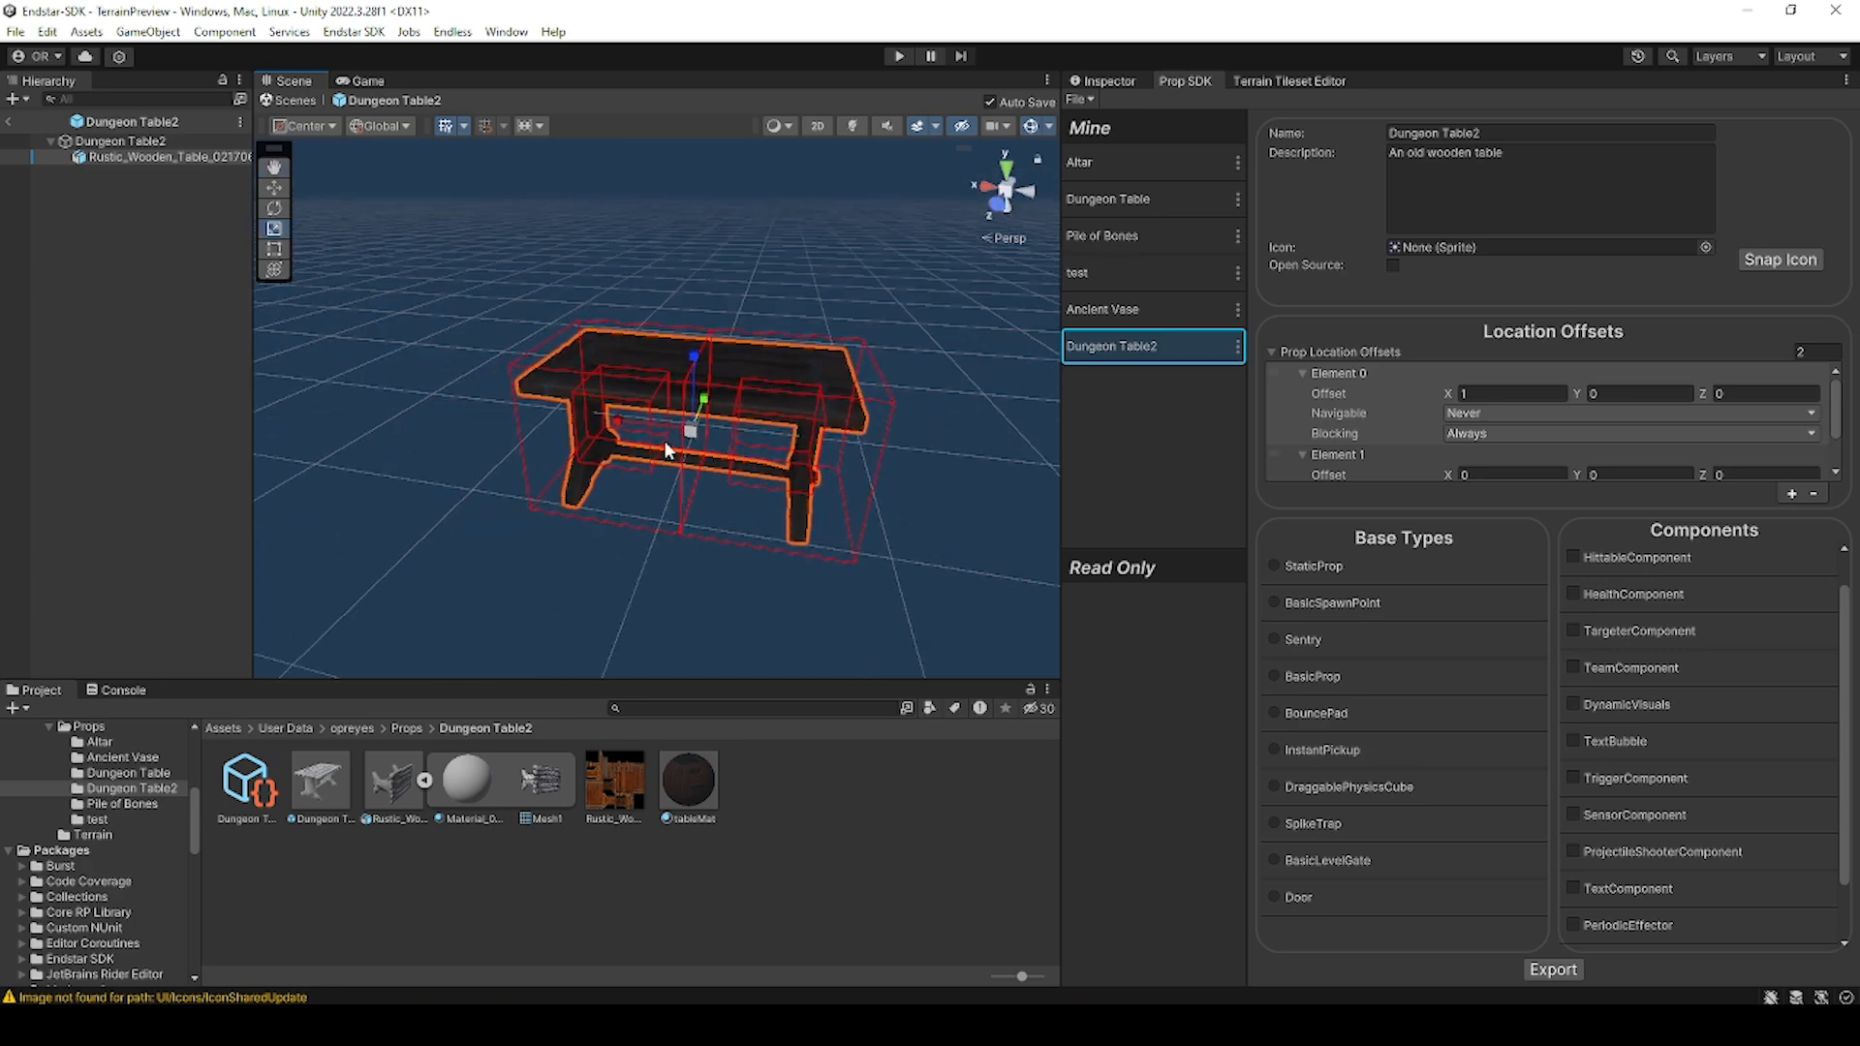
pyautogui.keyDown('alt'); pyautogui.moveTo(665, 440); pyautogui.dragTo(730, 472); pyautogui.keyUp('alt')
pyautogui.keyDown('alt'); pyautogui.moveTo(858, 572); pyautogui.dragTo(827, 392); pyautogui.keyUp('alt')
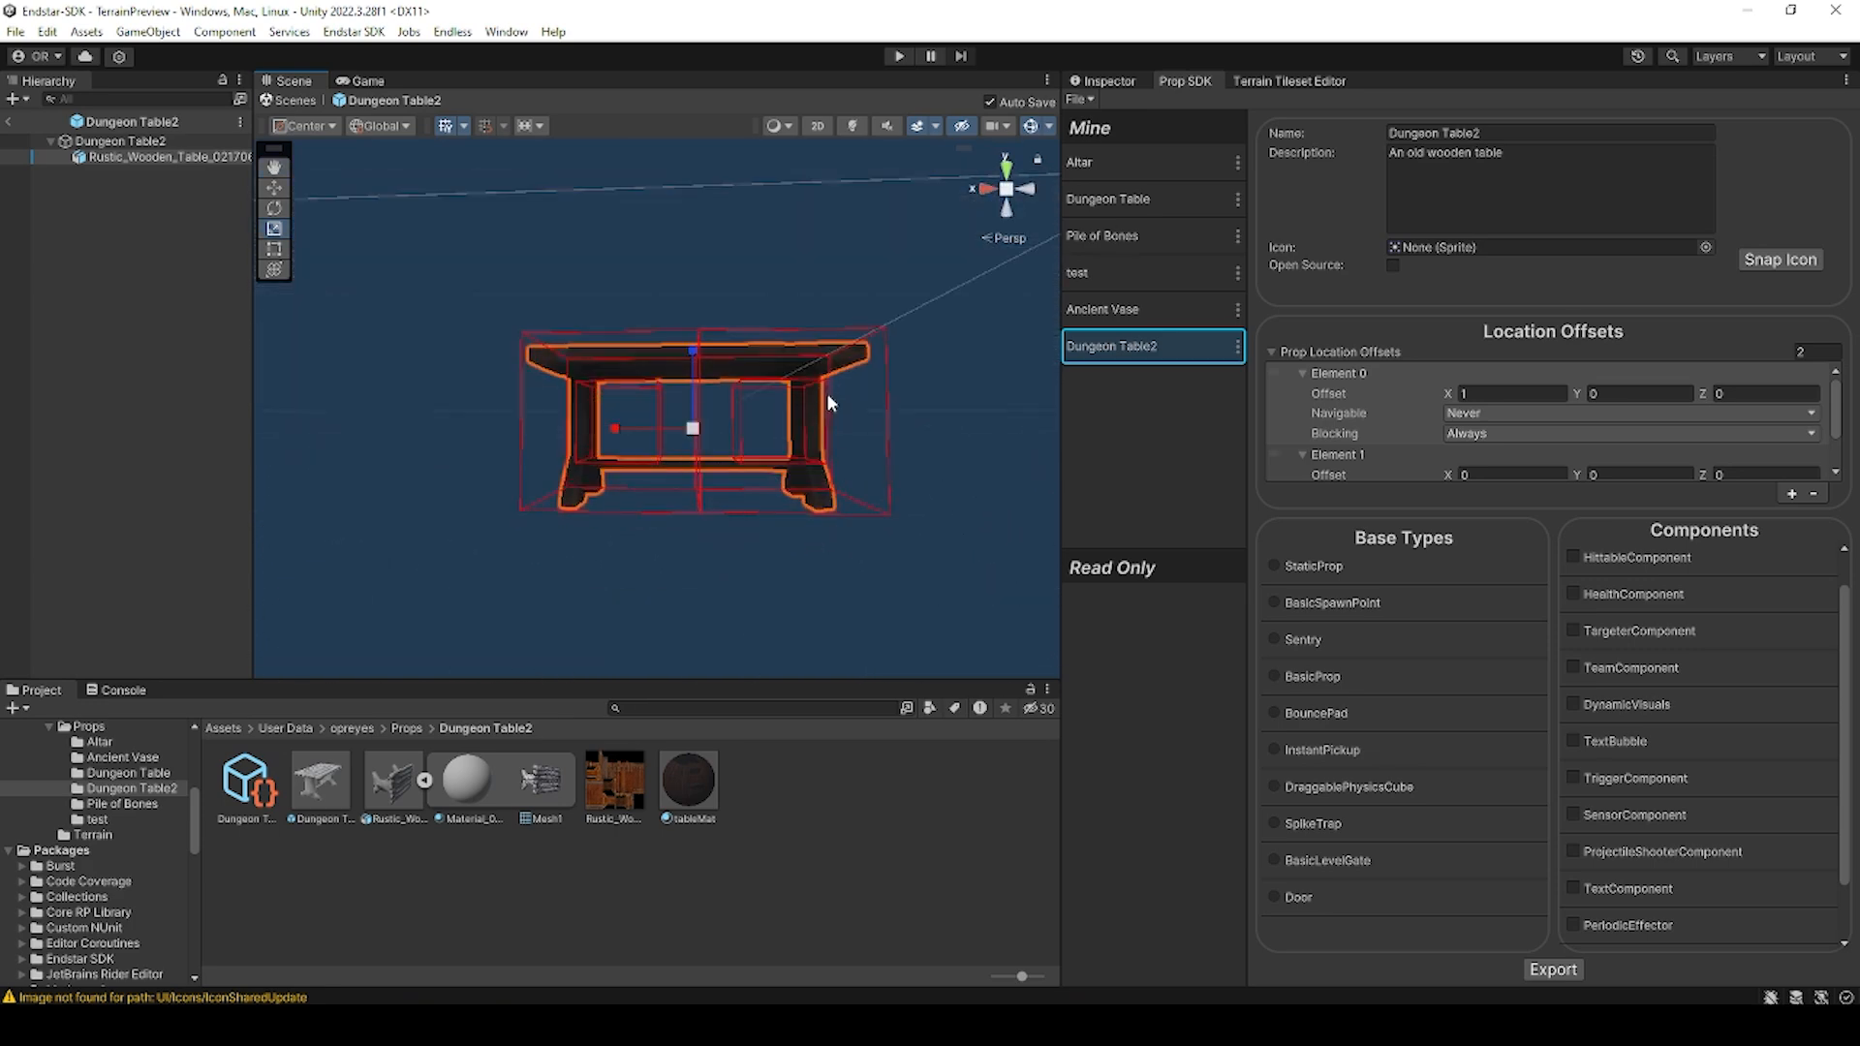
# Step: Set both Navigable and Blocking to Never for the Element 0 location offset
pyautogui.click(1388, 403)
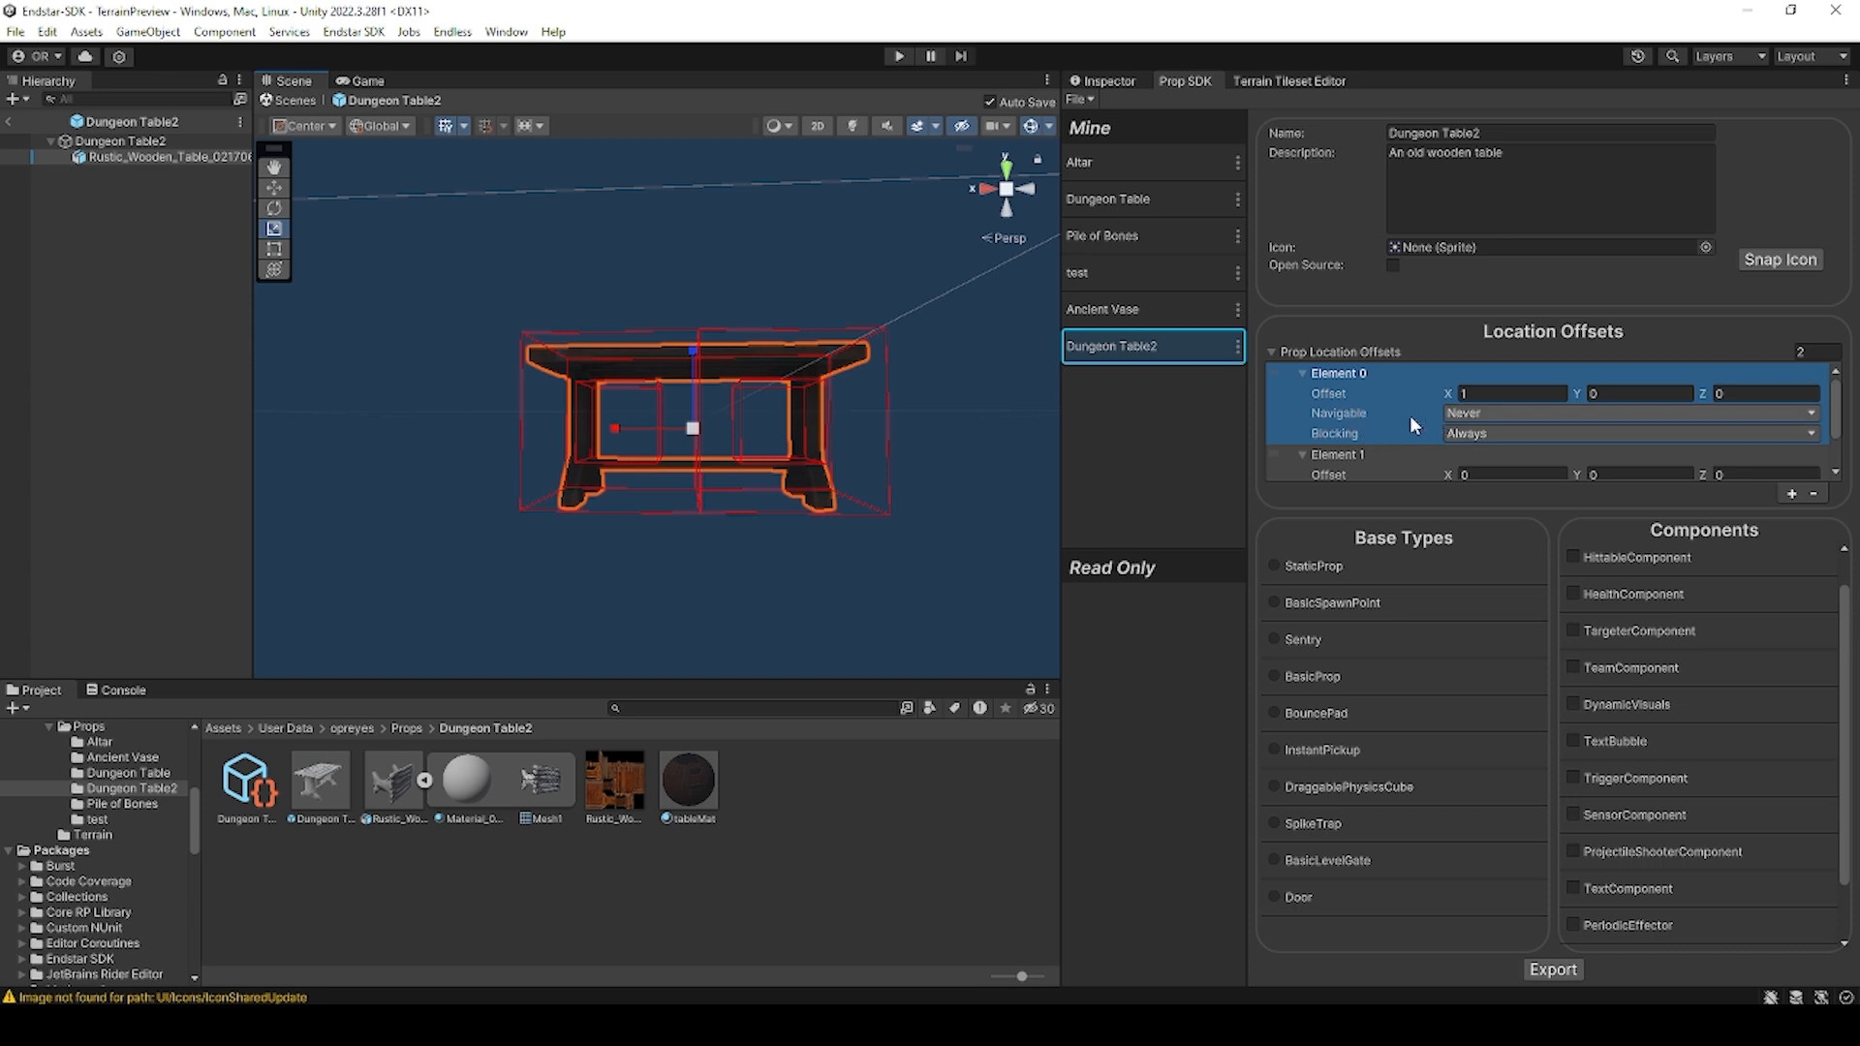
pyautogui.click(1165, 405)
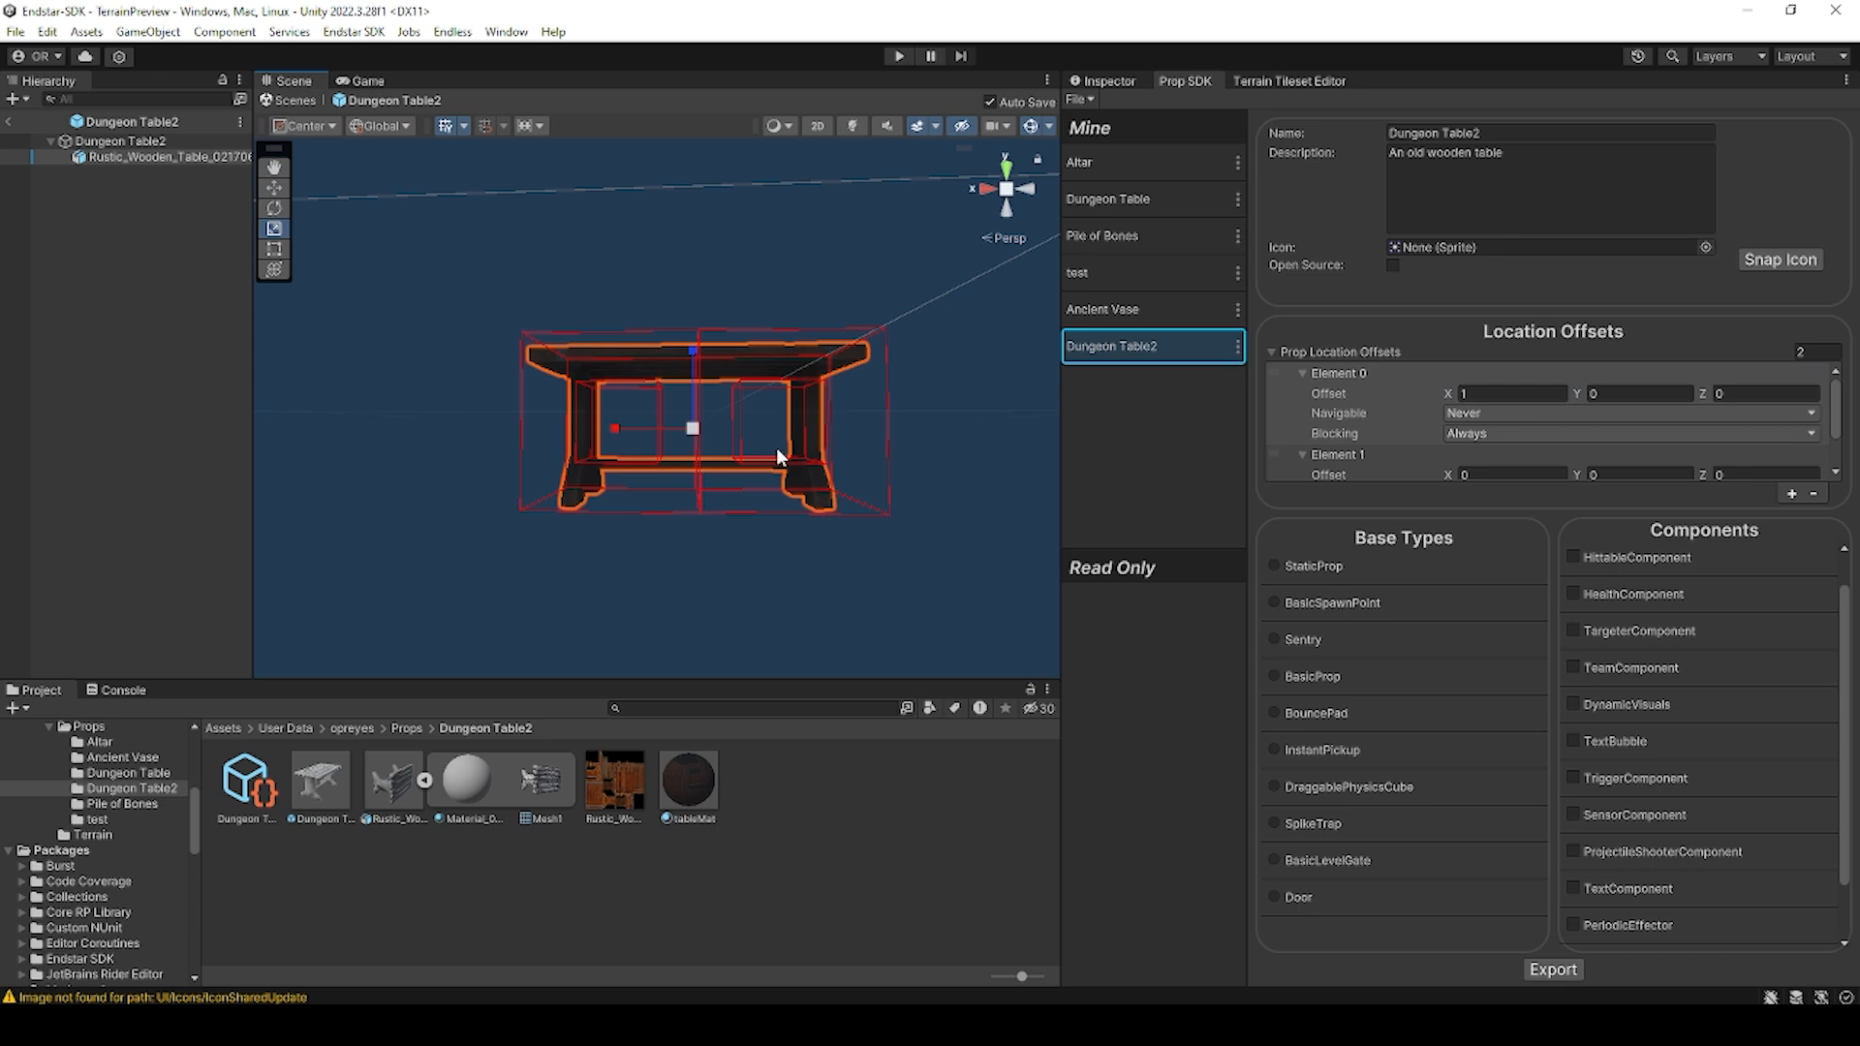
pyautogui.keyDown('alt'); pyautogui.moveTo(927, 405); pyautogui.dragTo(806, 386); pyautogui.keyUp('alt')
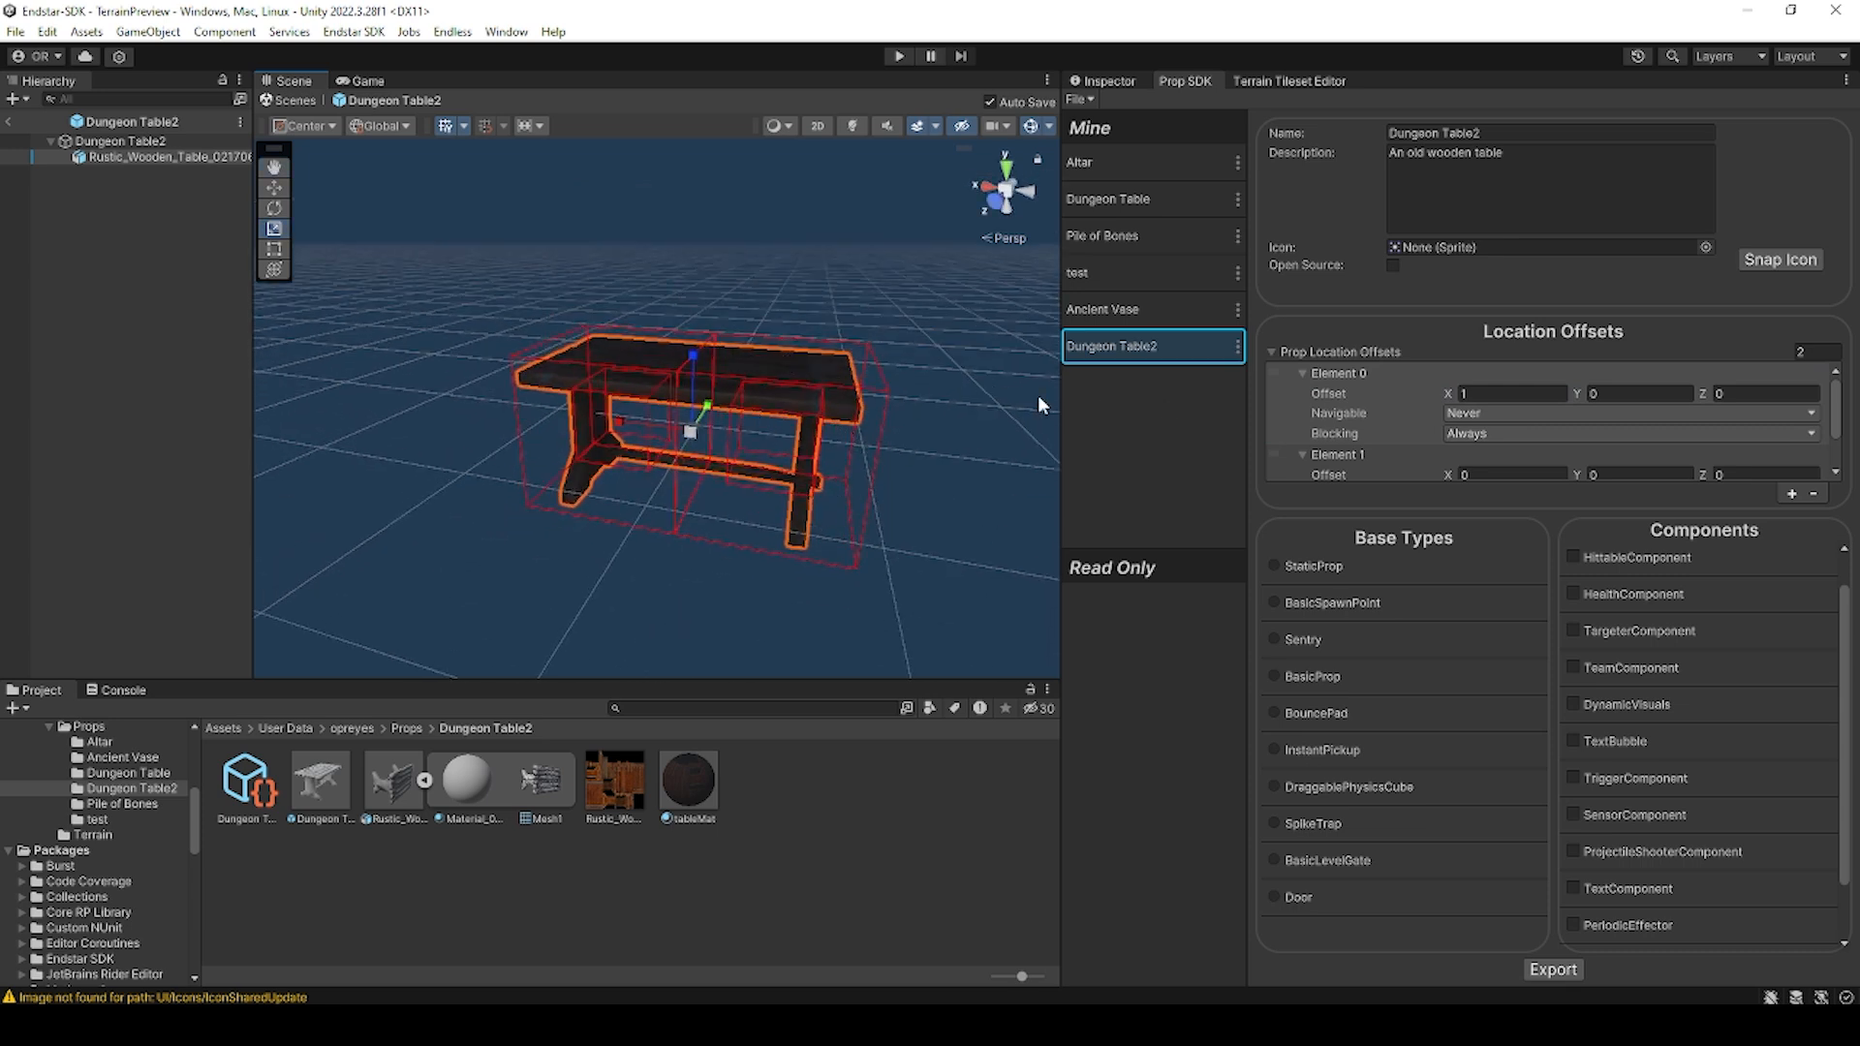
pyautogui.click(1477, 413)
pyautogui.click(1510, 481)
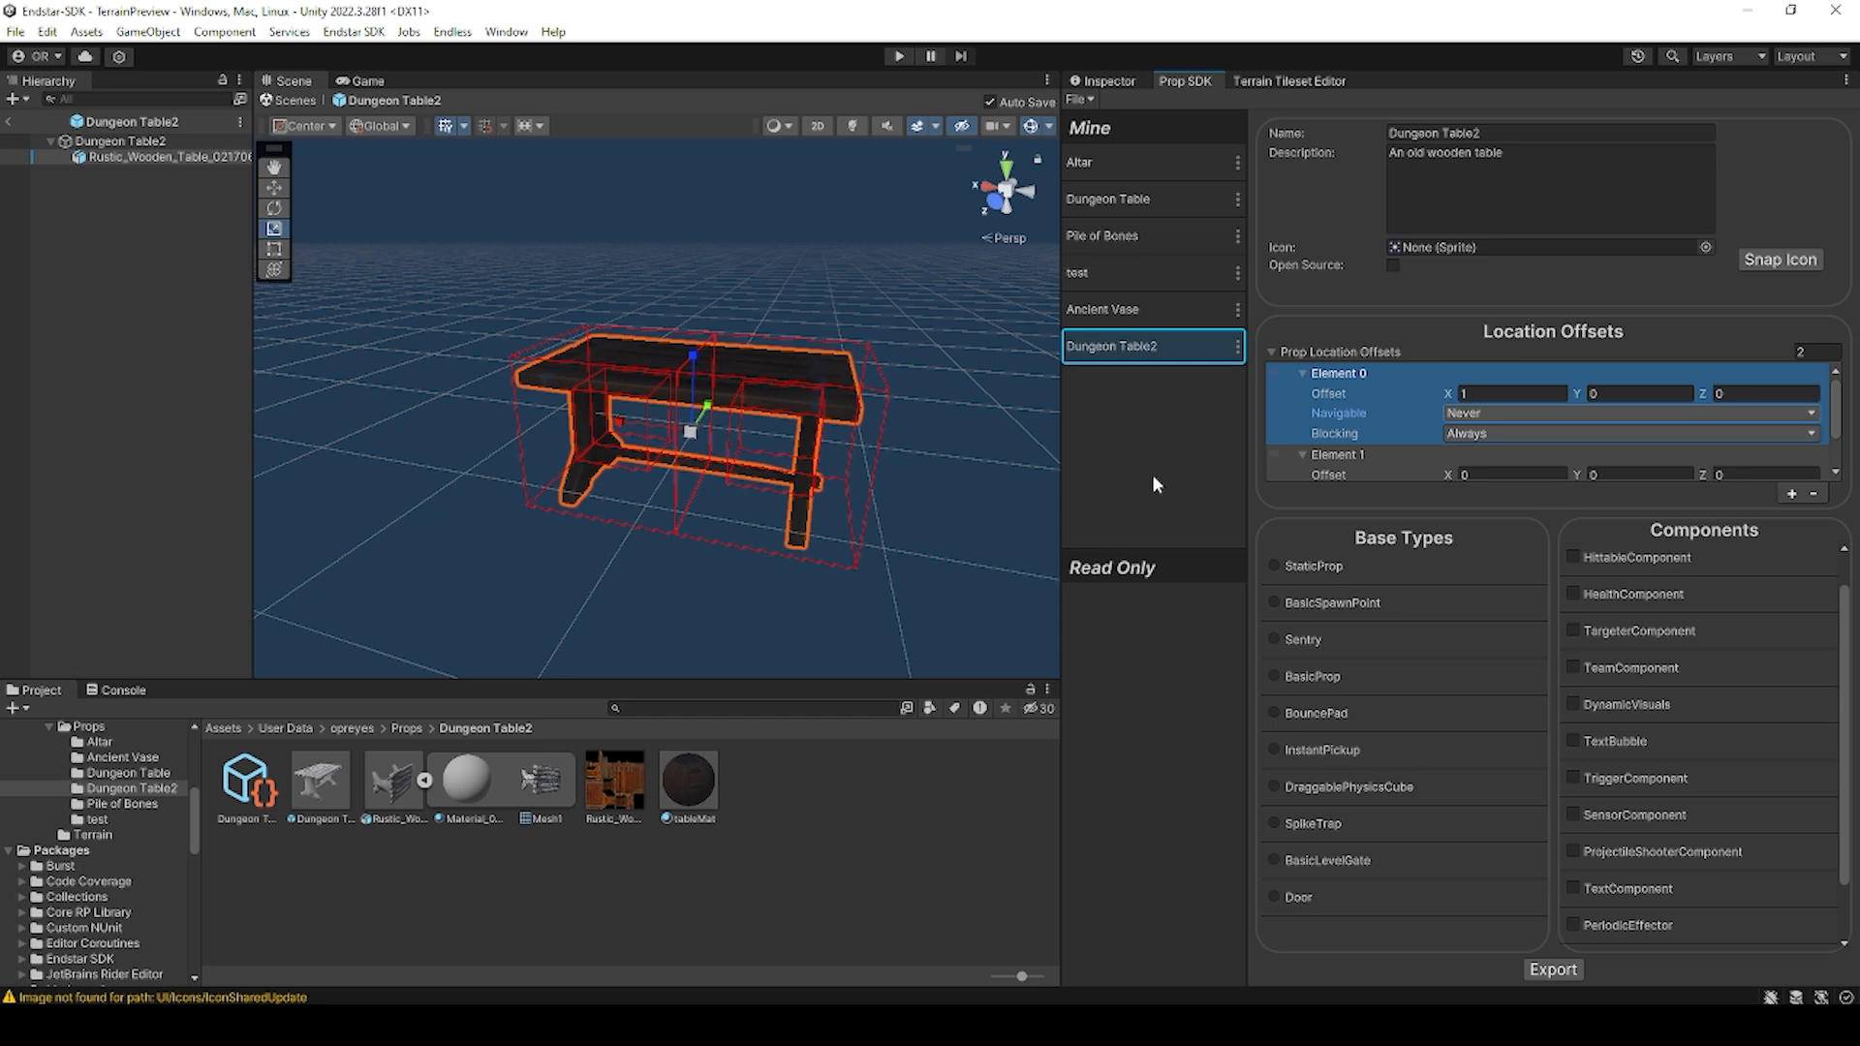
pyautogui.click(1463, 438)
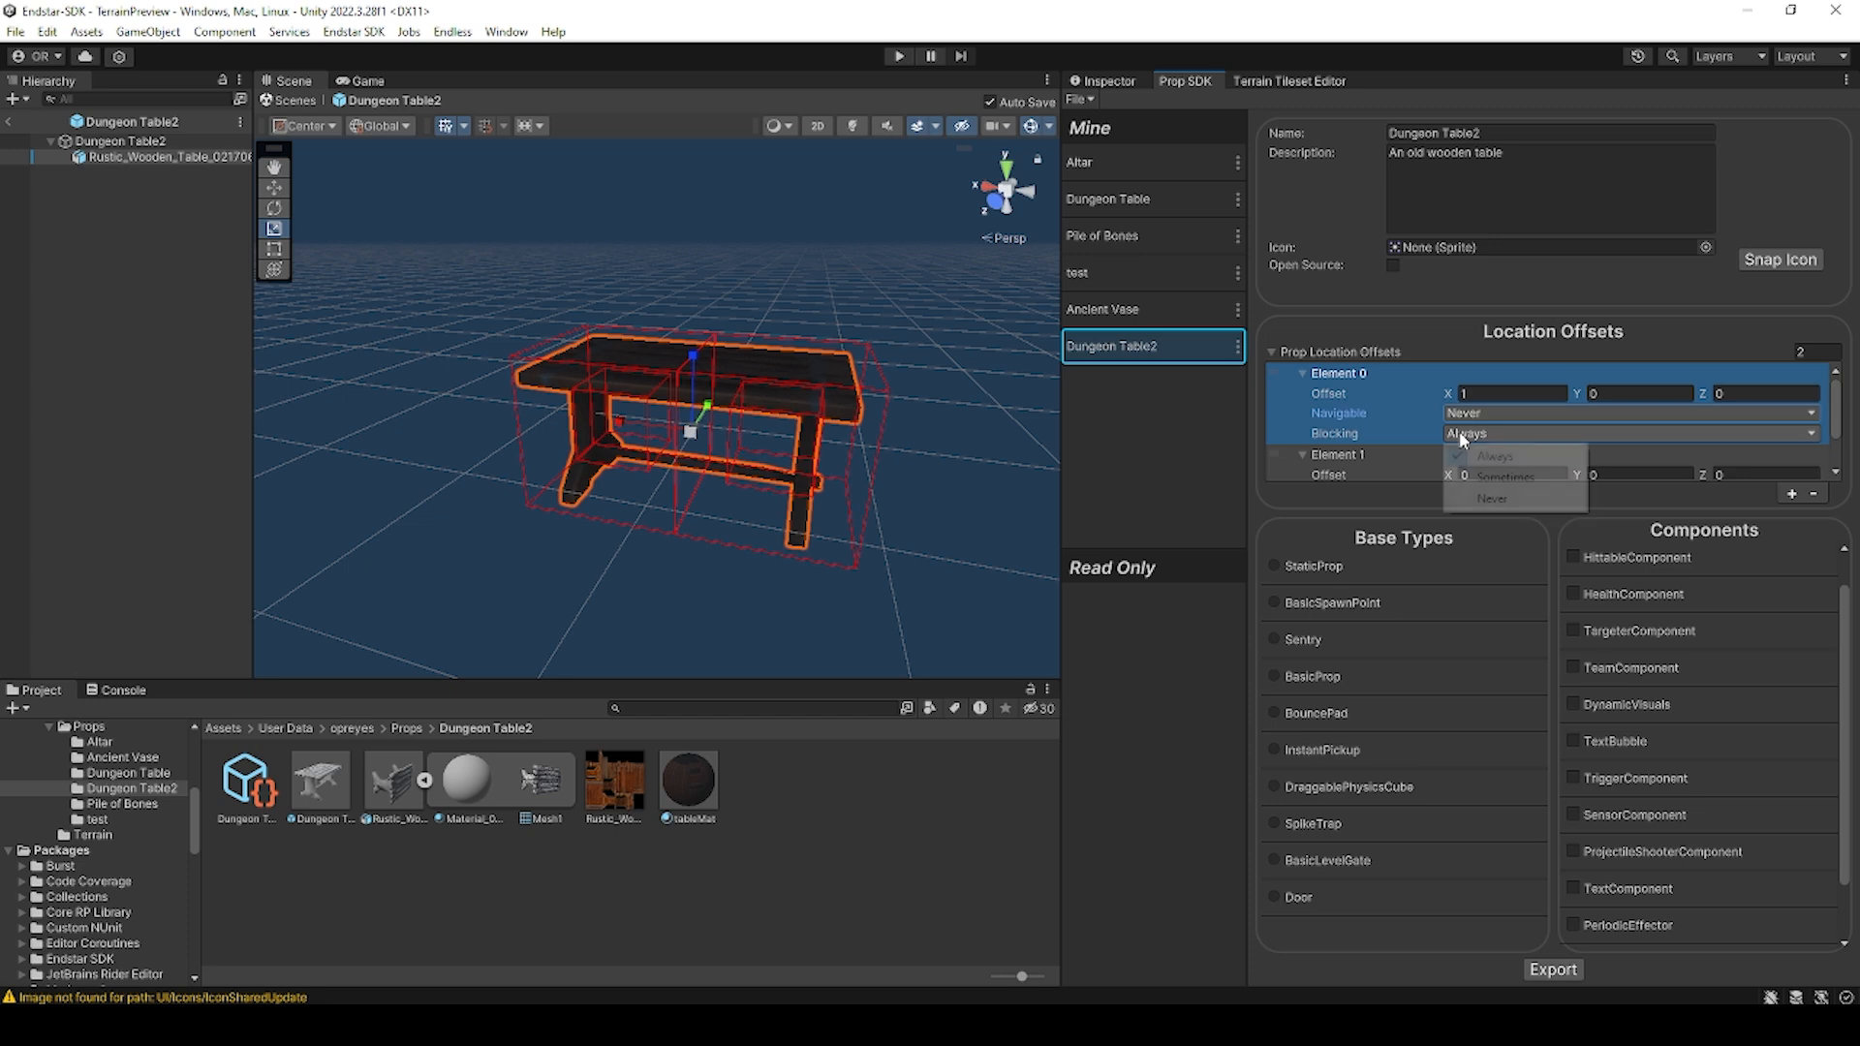
pyautogui.click(1504, 497)
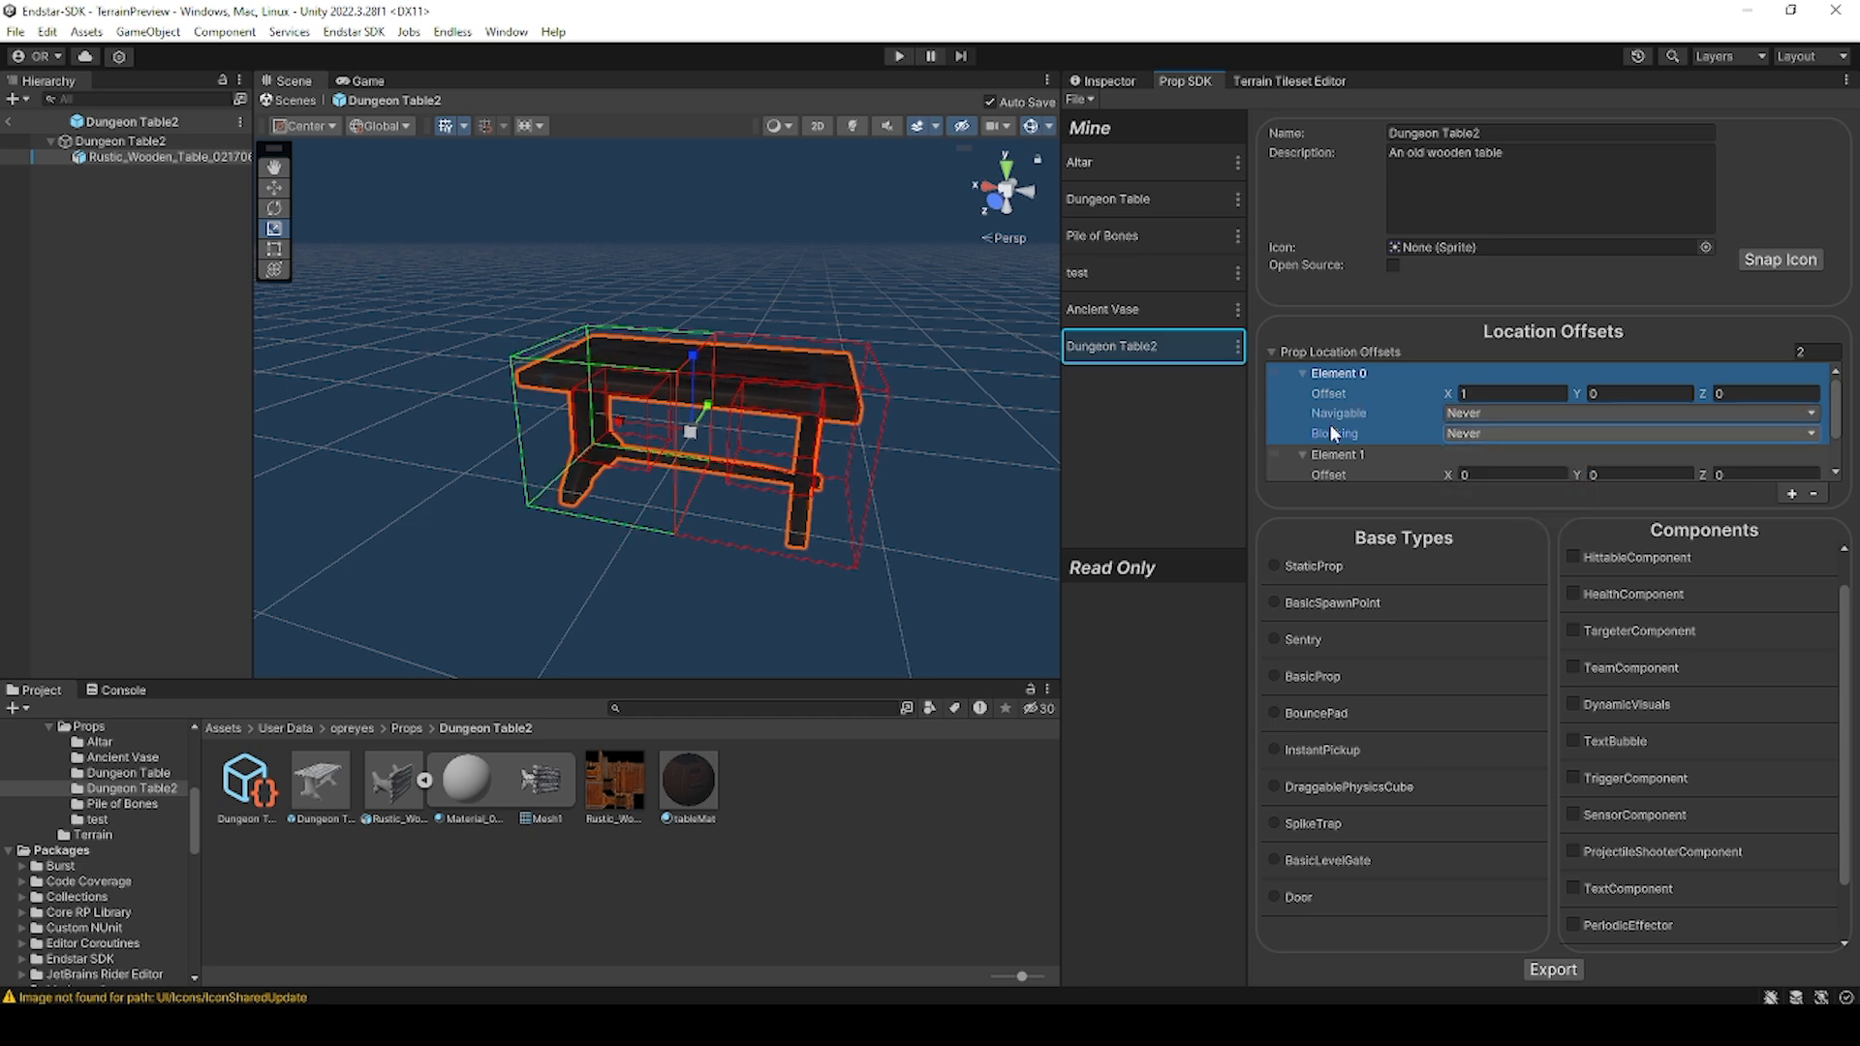
# Step: Set Blocking to Never for the Element 1 location offset and choose StaticProp as the prop's base type
pyautogui.scroll(-1, 1485, 425)
pyautogui.click(1480, 468)
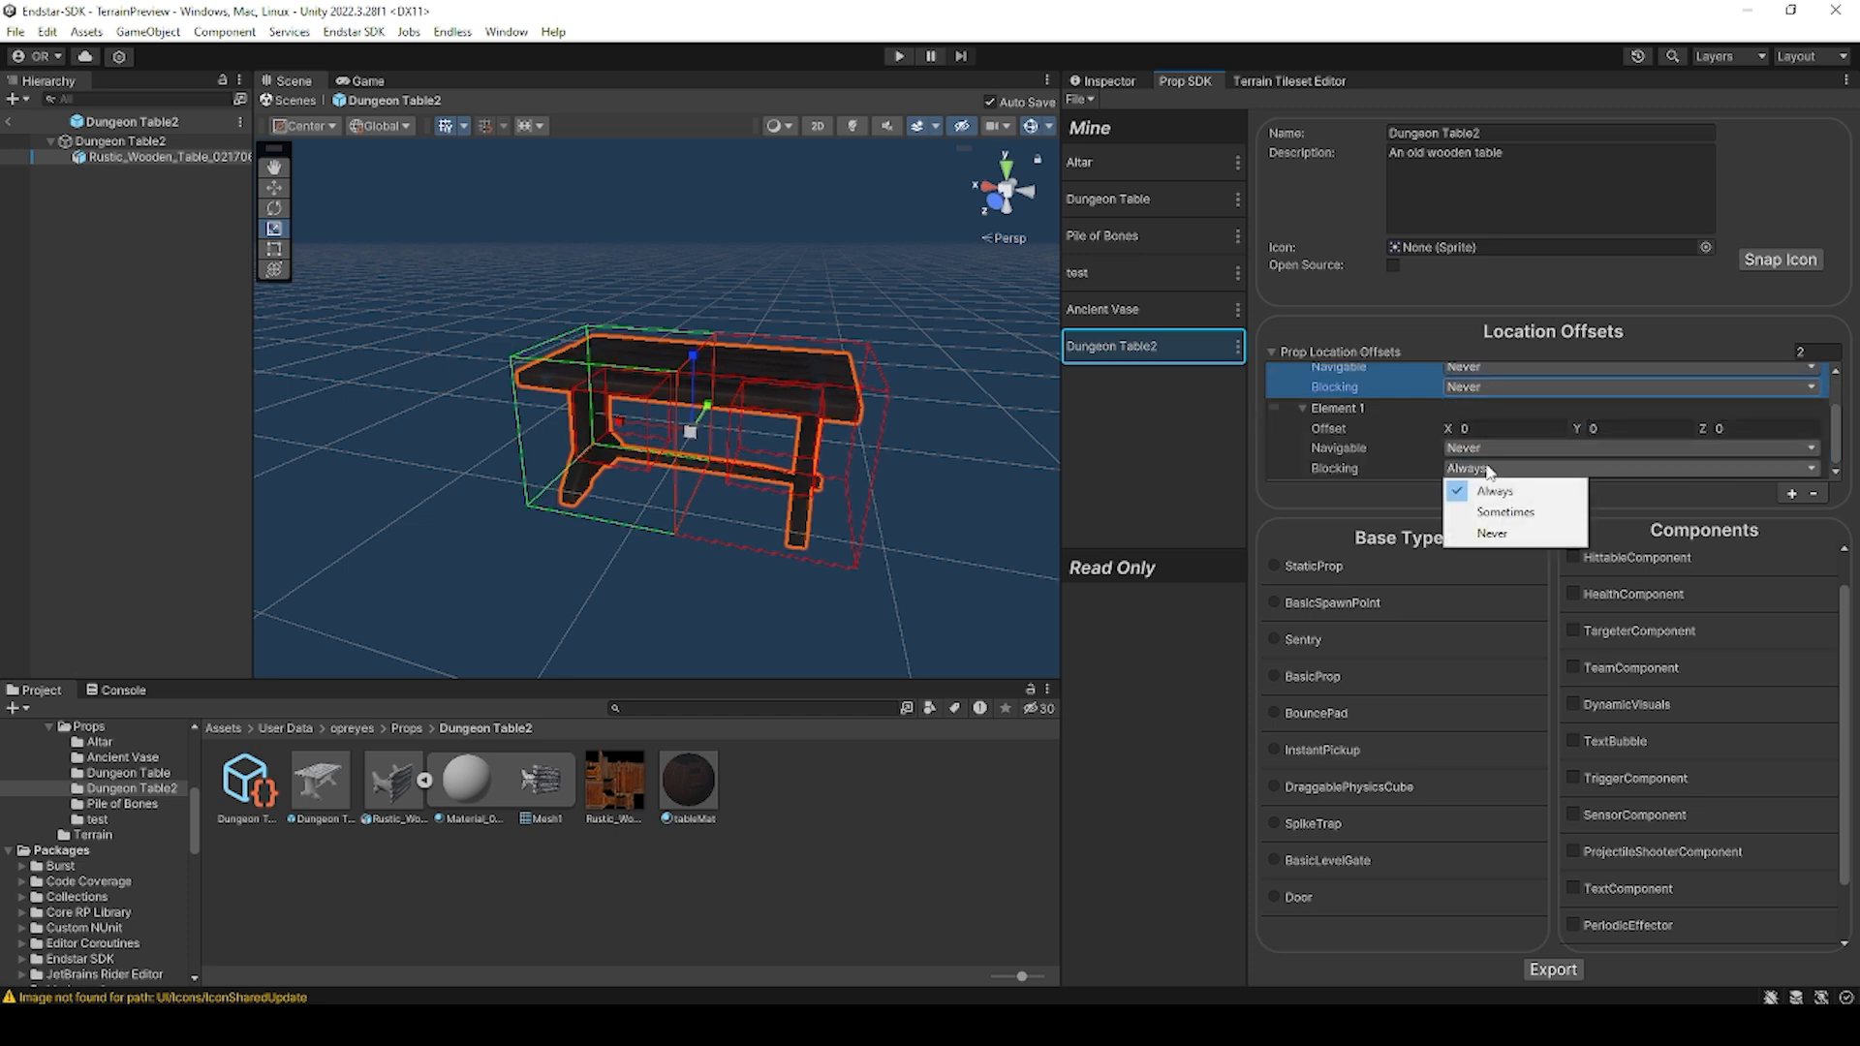
pyautogui.click(1503, 527)
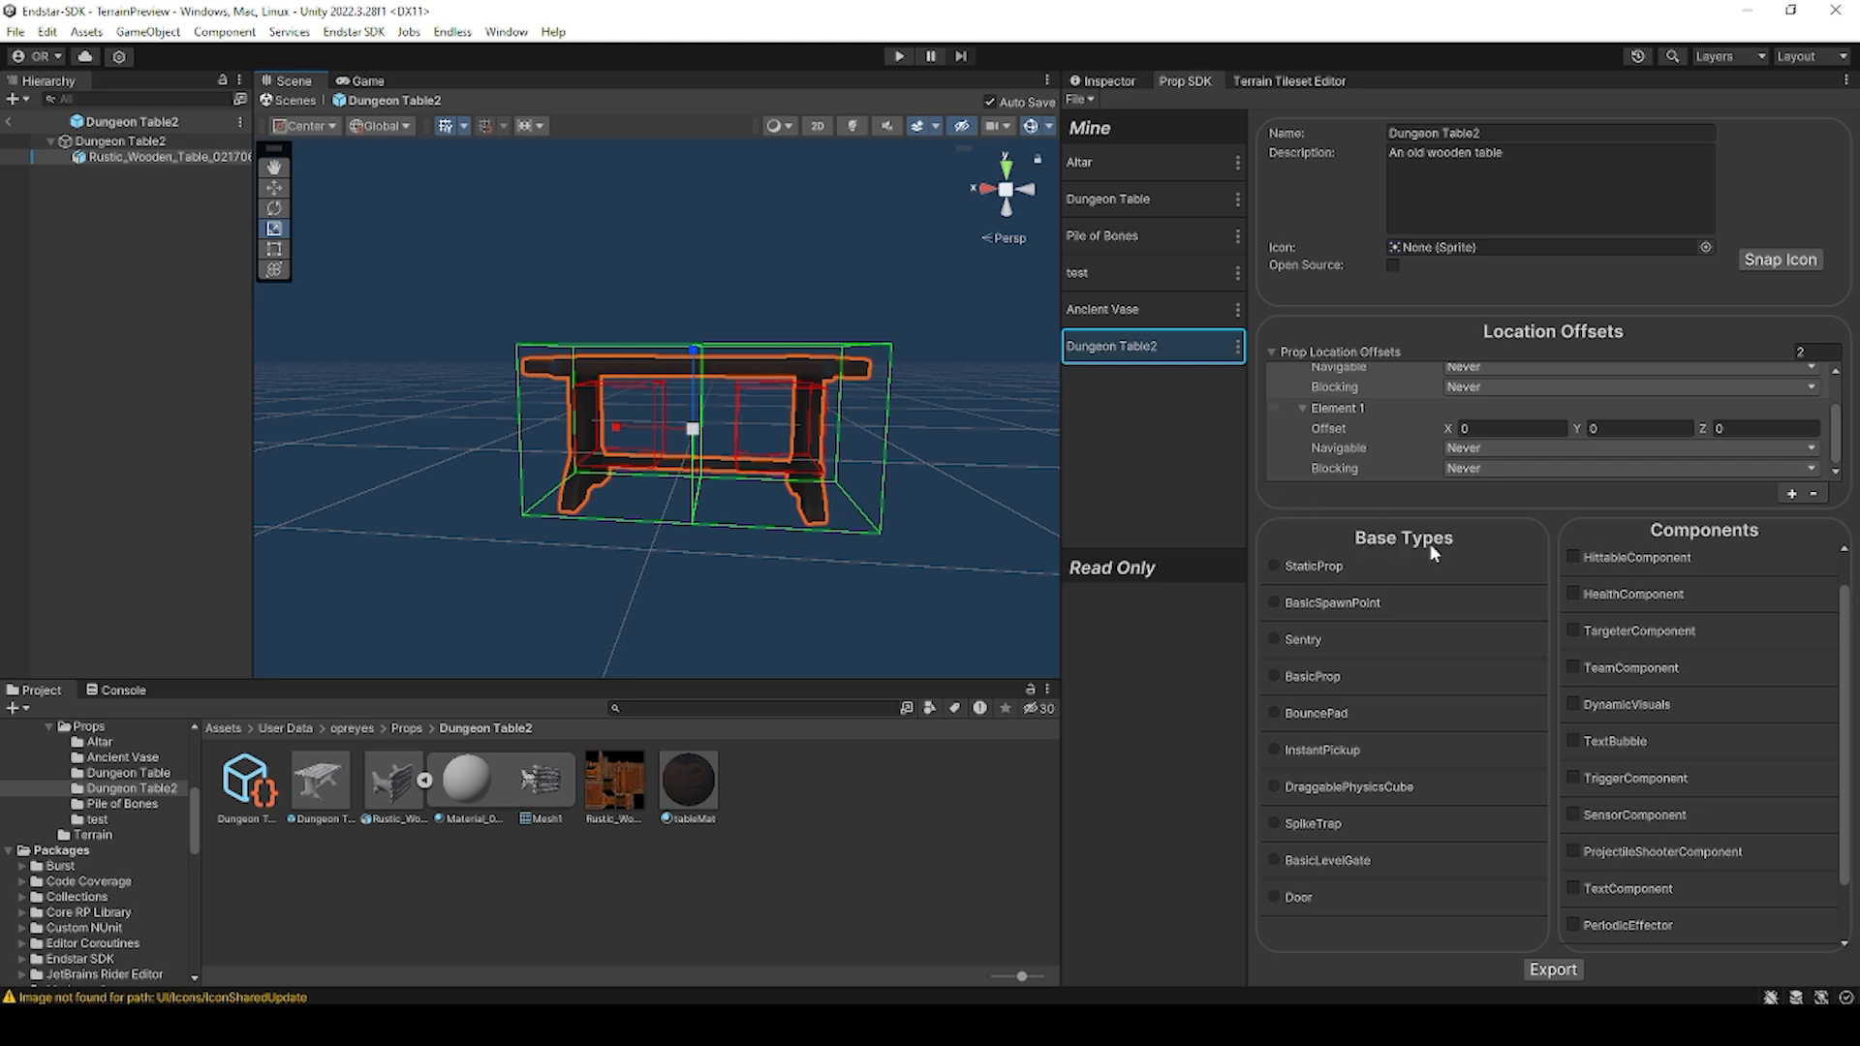
pyautogui.moveTo(1430, 543)
pyautogui.click(1275, 566)
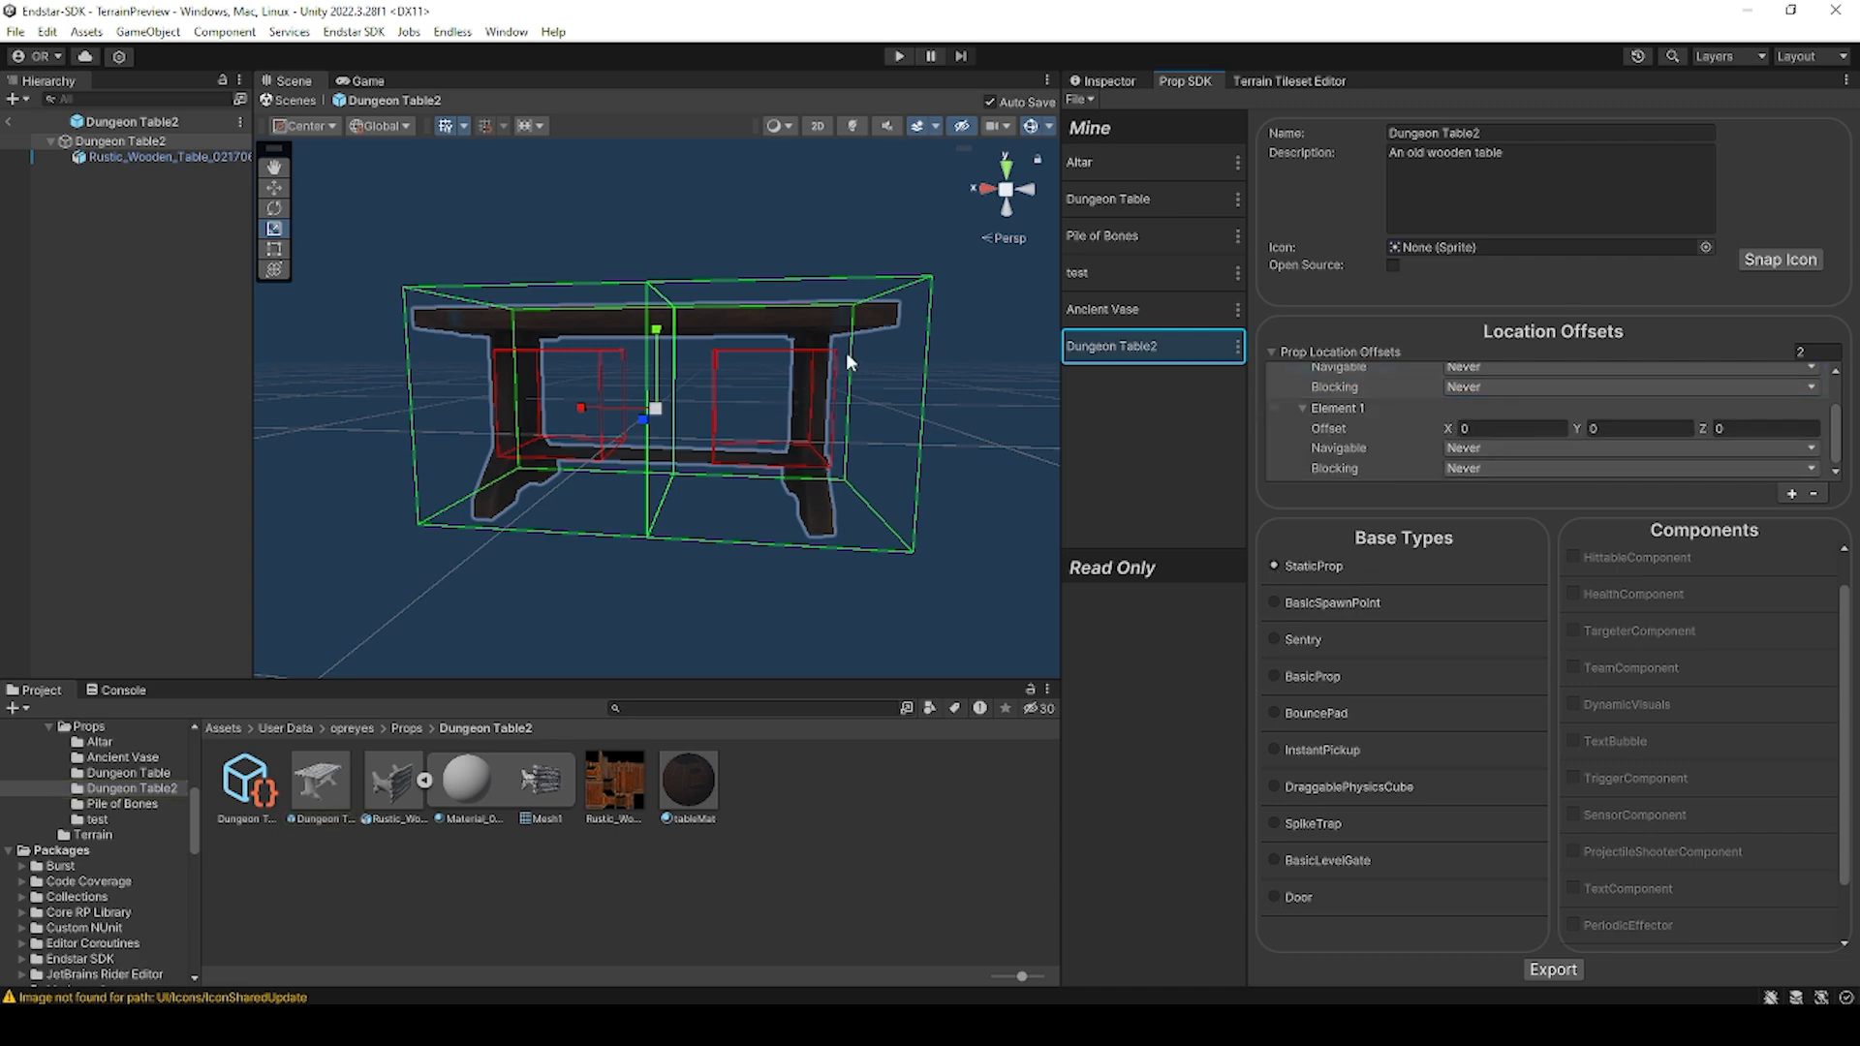
# Step: Create an empty object named Collider inside the Dungeon Table2 prefab
pyautogui.keyDown('alt'); pyautogui.moveTo(848, 357); pyautogui.dragTo(745, 481); pyautogui.keyUp('alt')
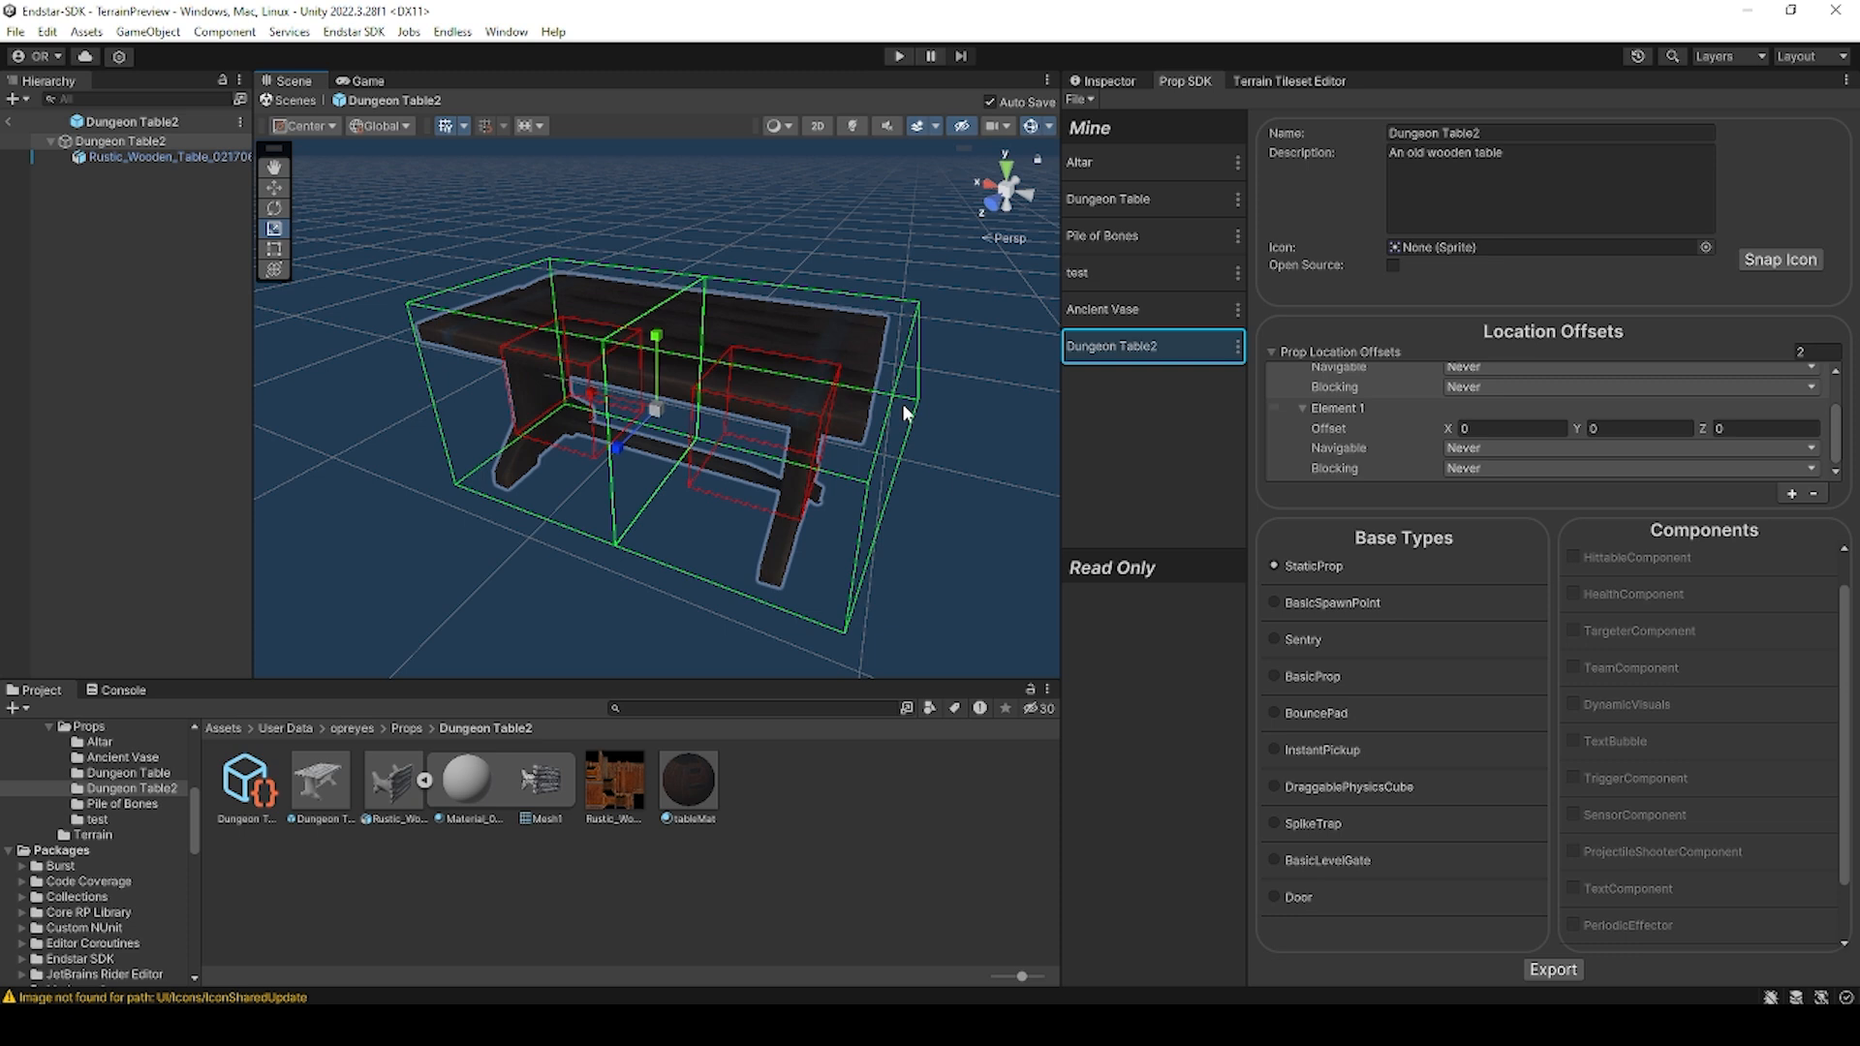
pyautogui.click(147, 203)
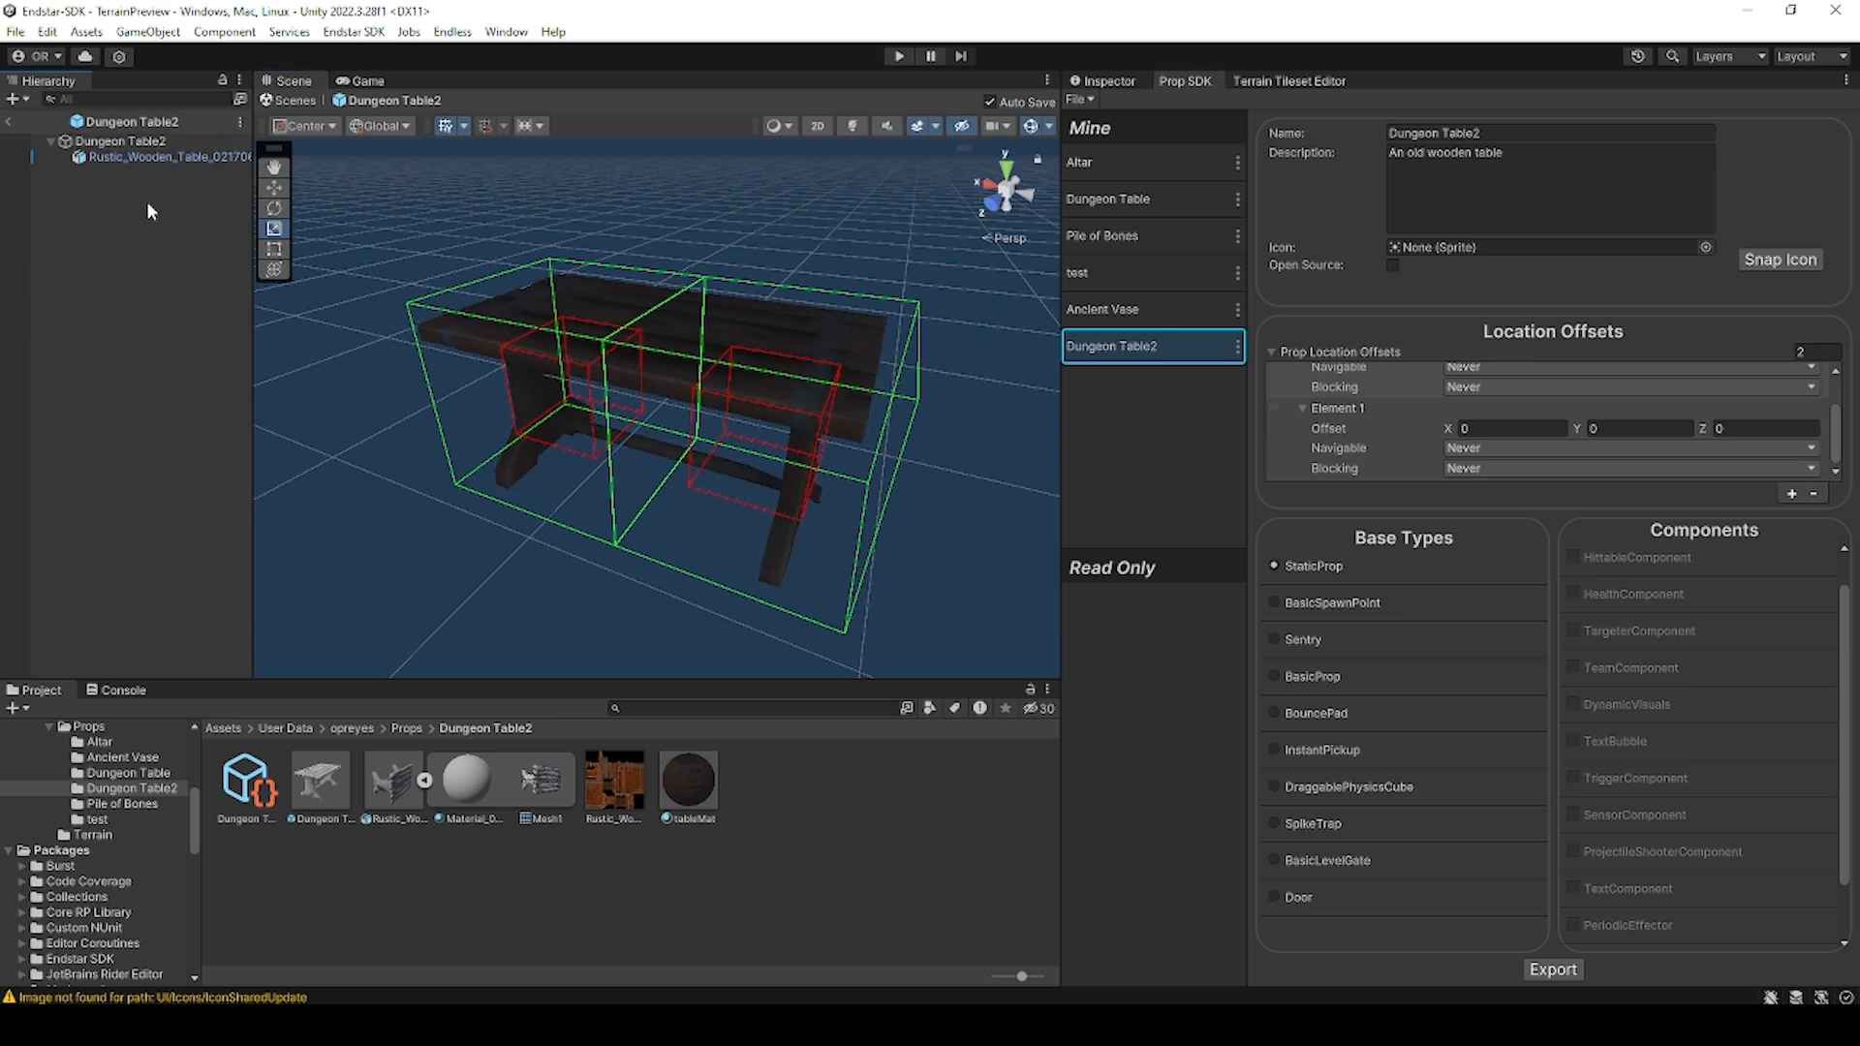
pyautogui.rightClick(148, 205)
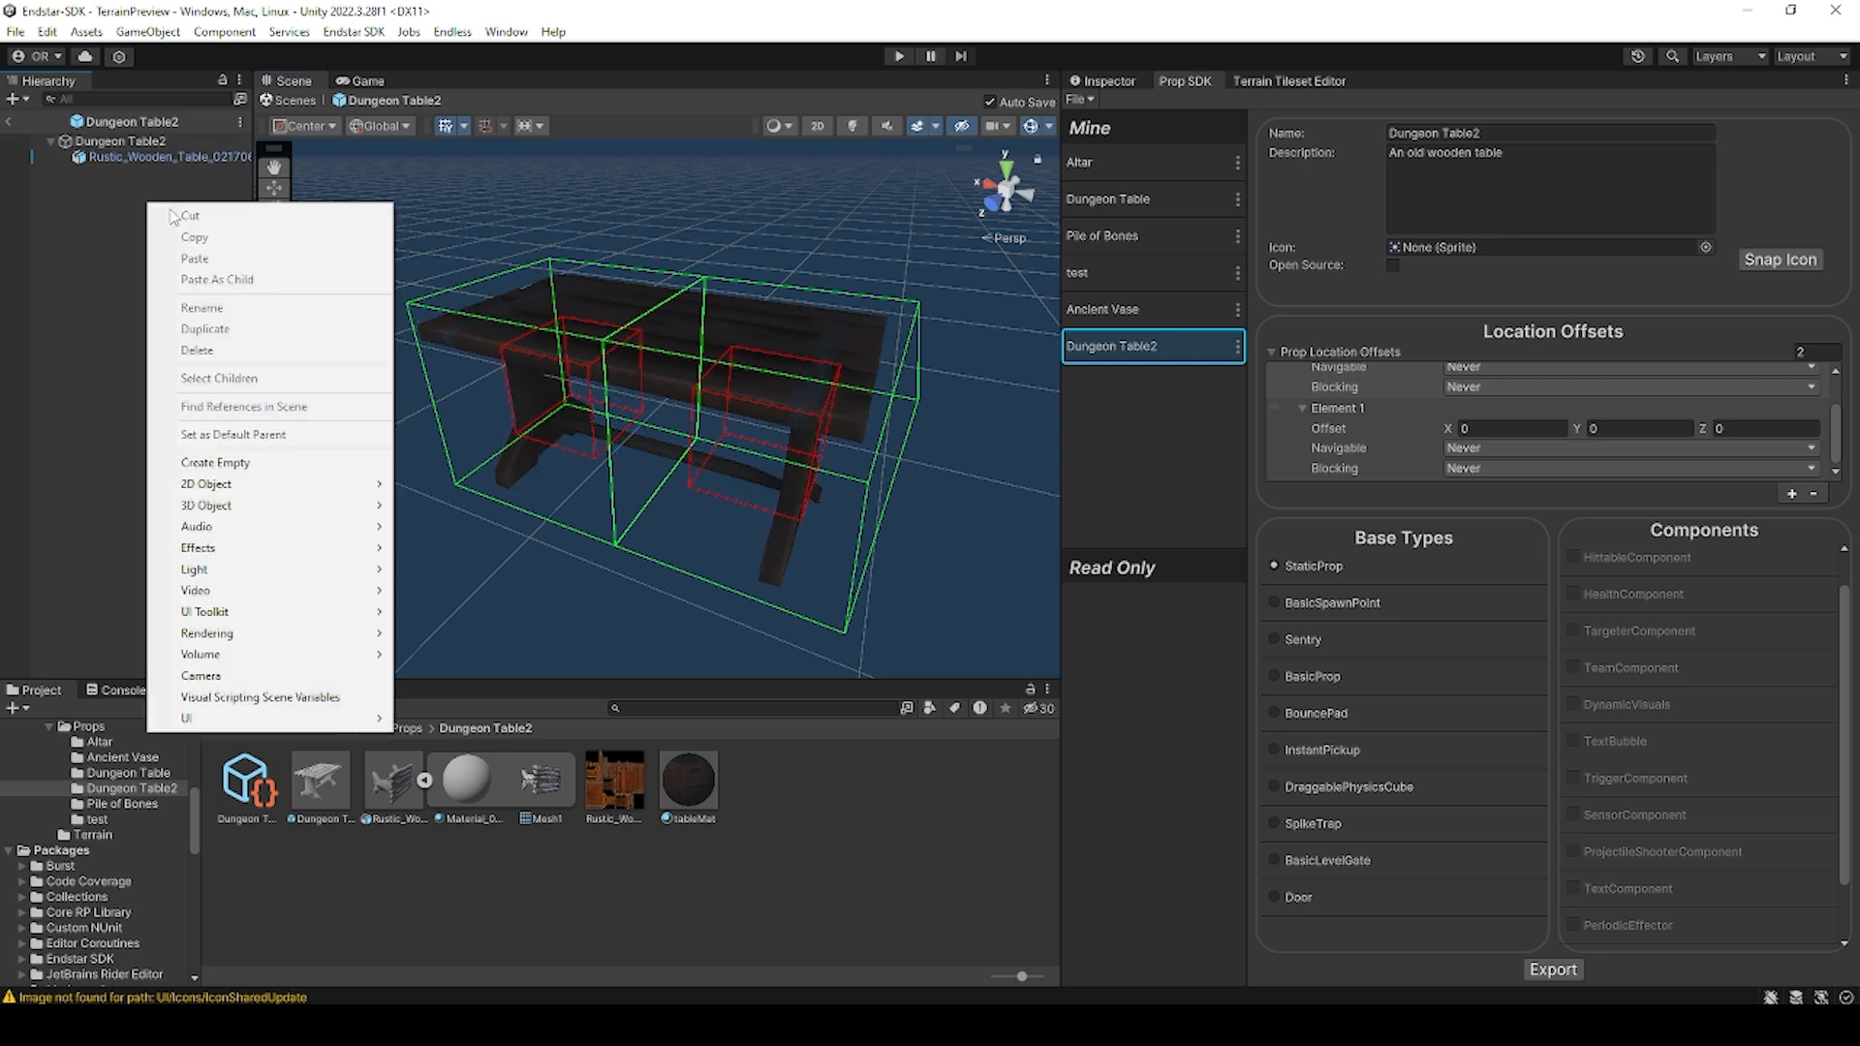
pyautogui.click(260, 467)
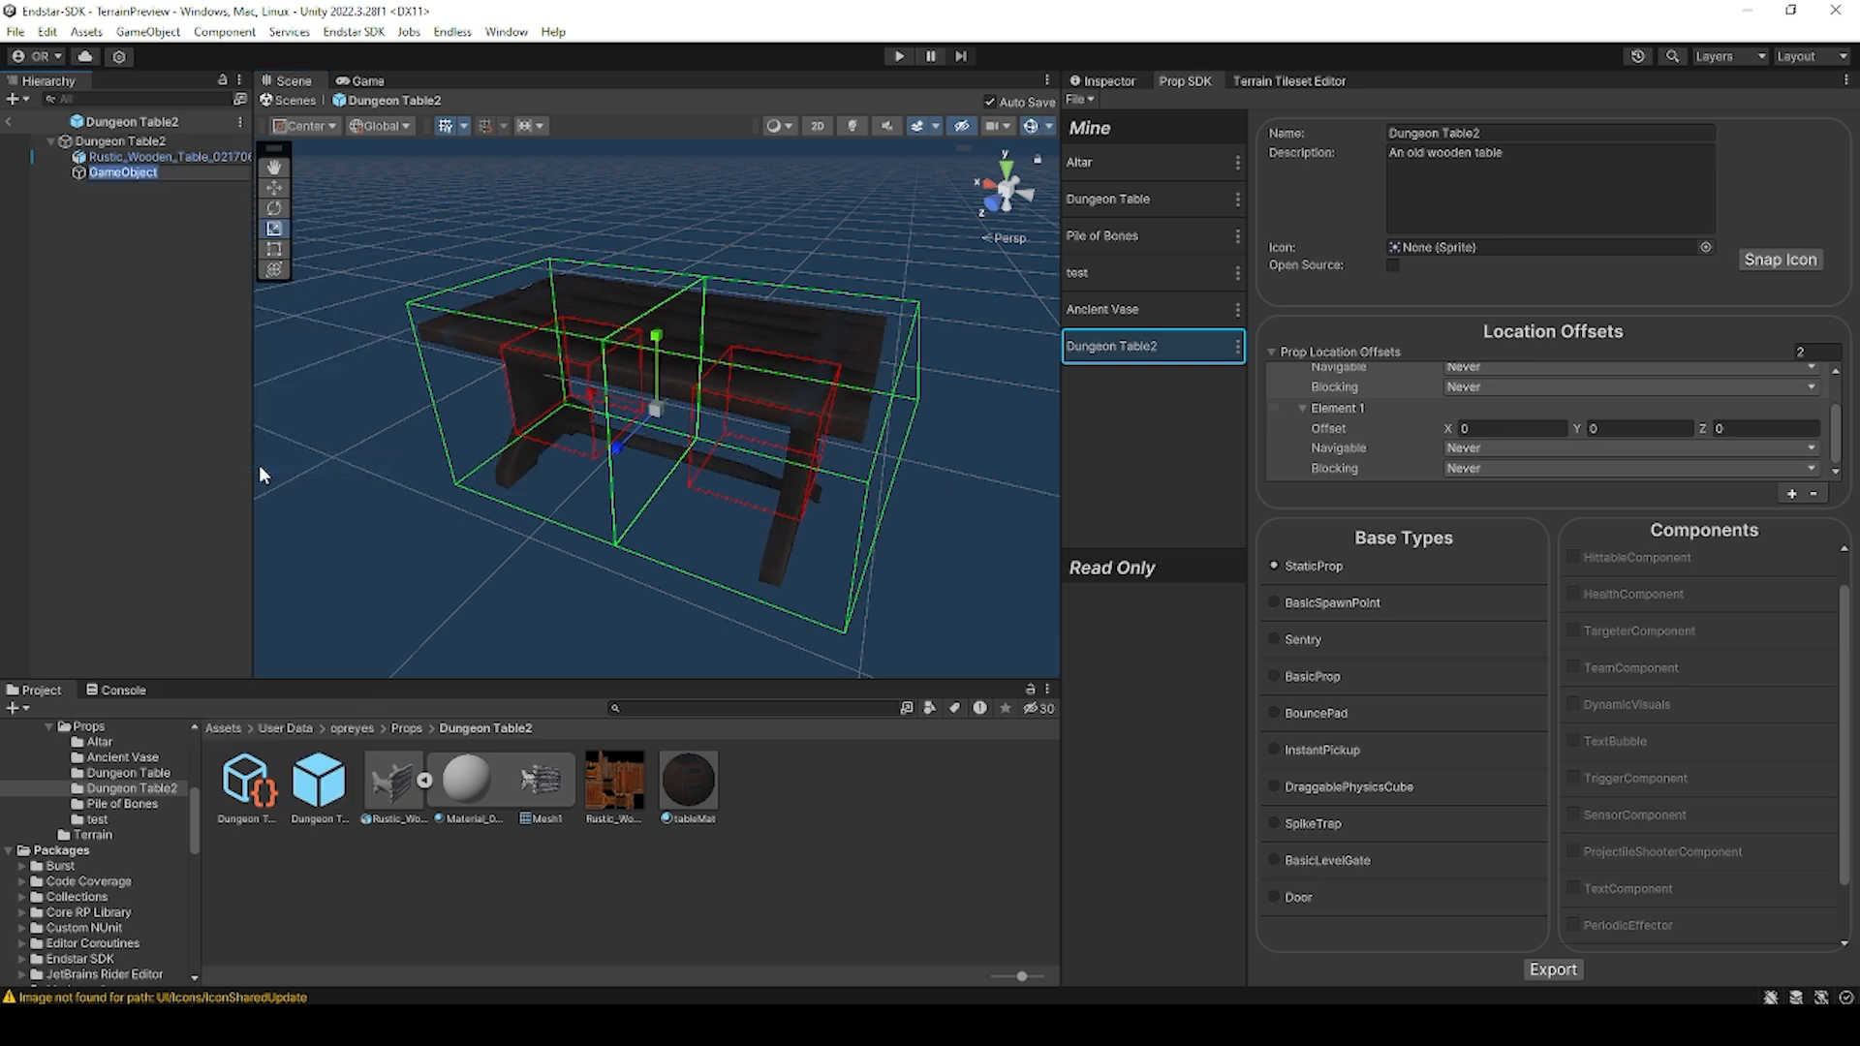
pyautogui.write('Collider')
pyautogui.press('Return')
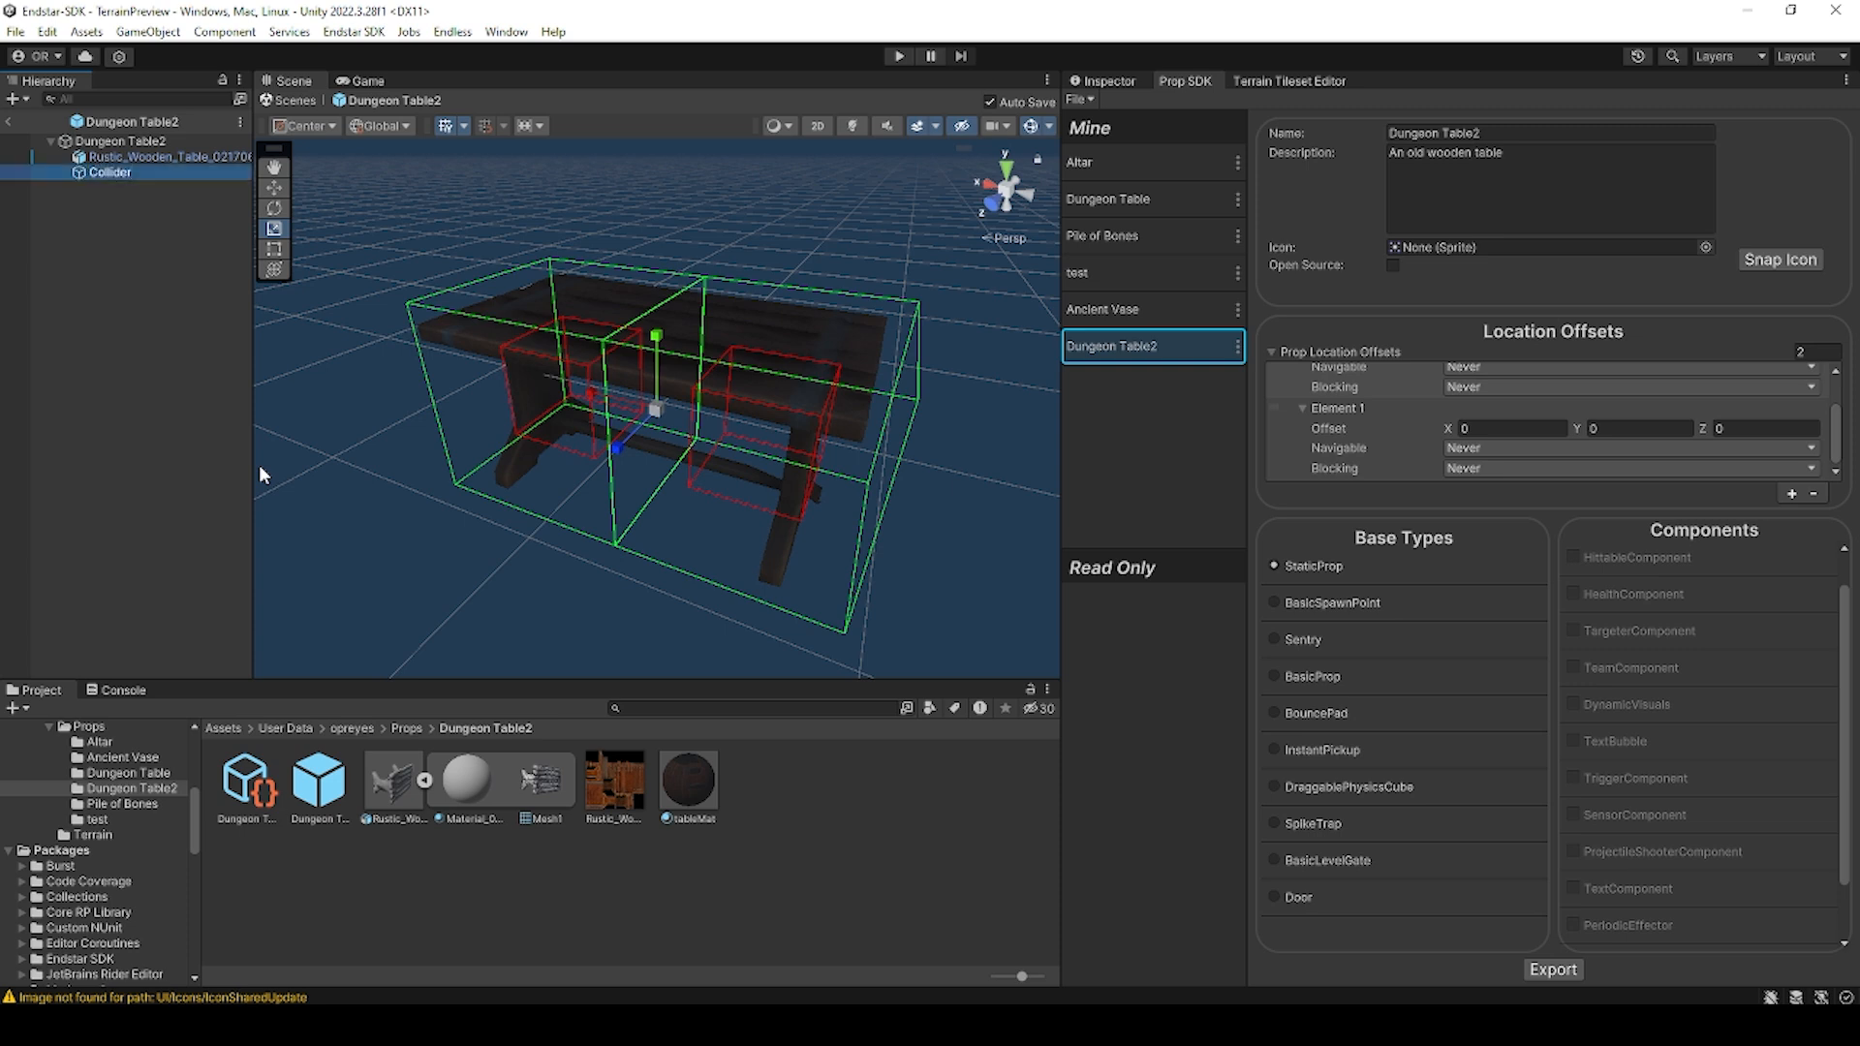
# Step: Add a 3D cube as a child of the Collider object, keeping the name Cube
pyautogui.rightClick(121, 181)
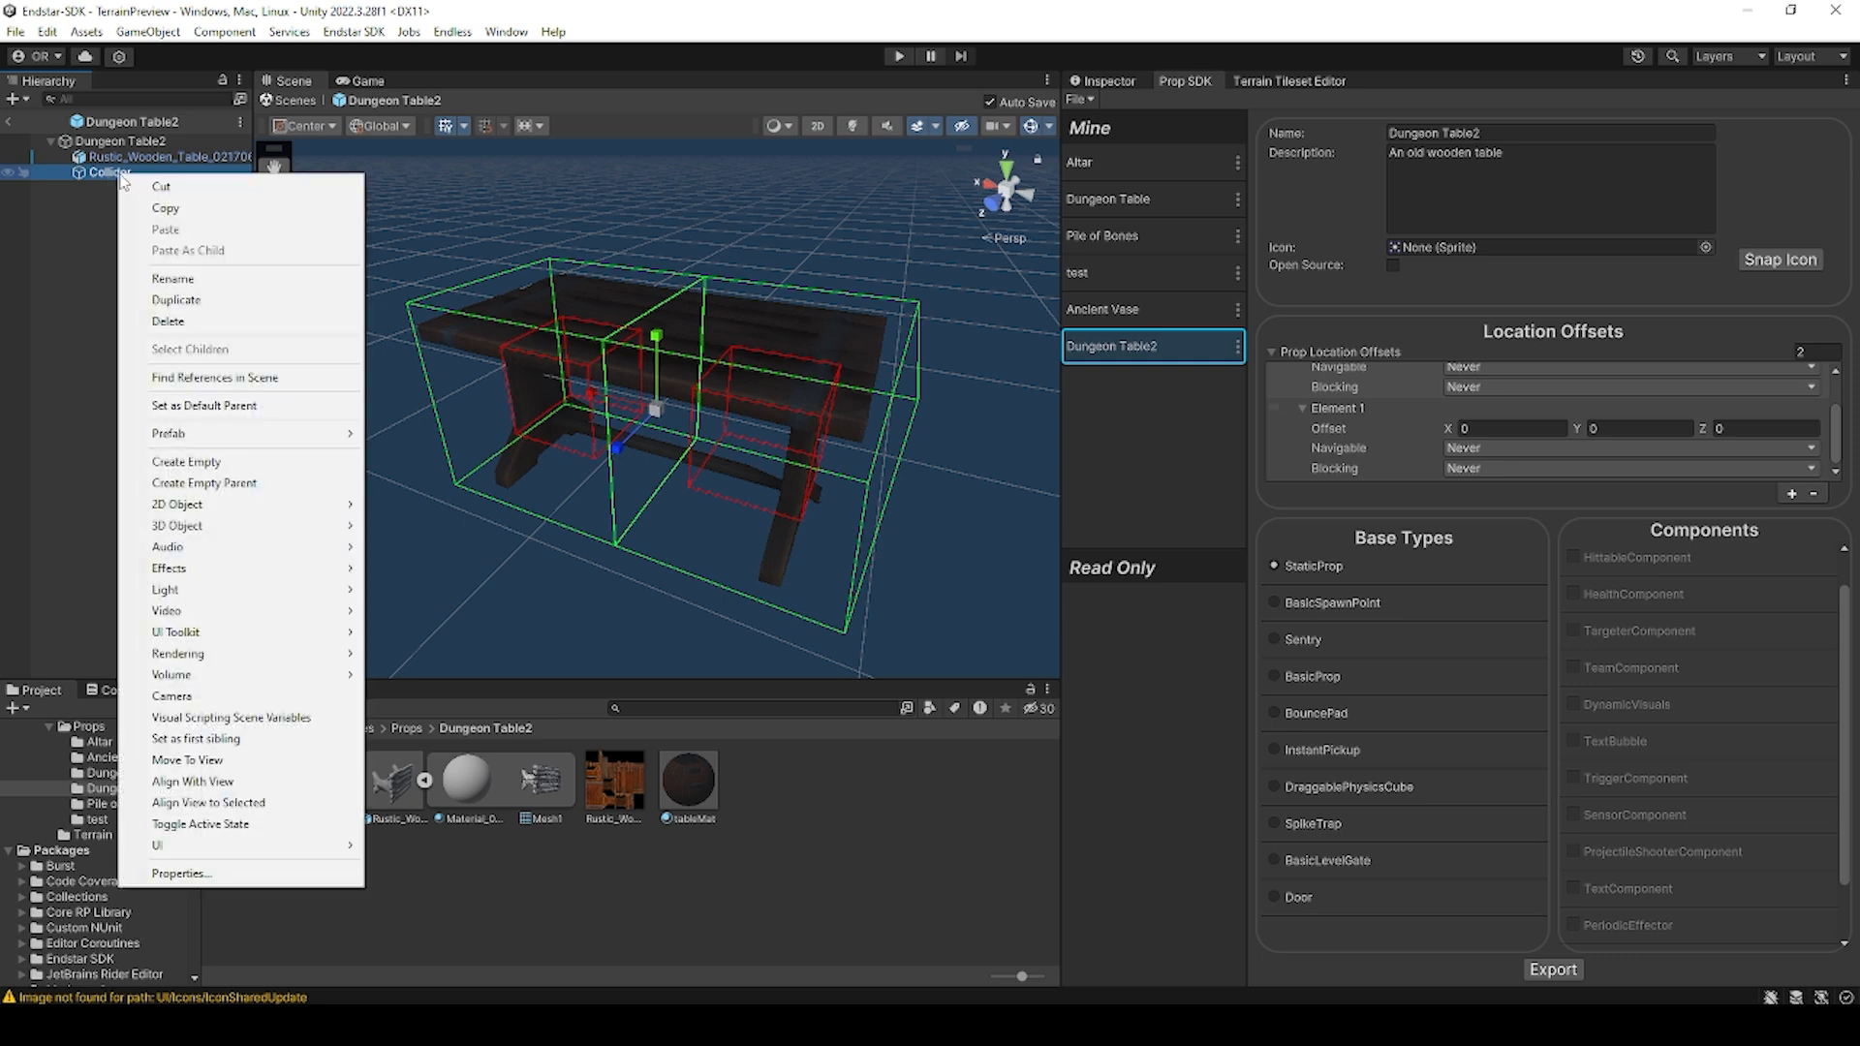
pyautogui.moveTo(189, 533)
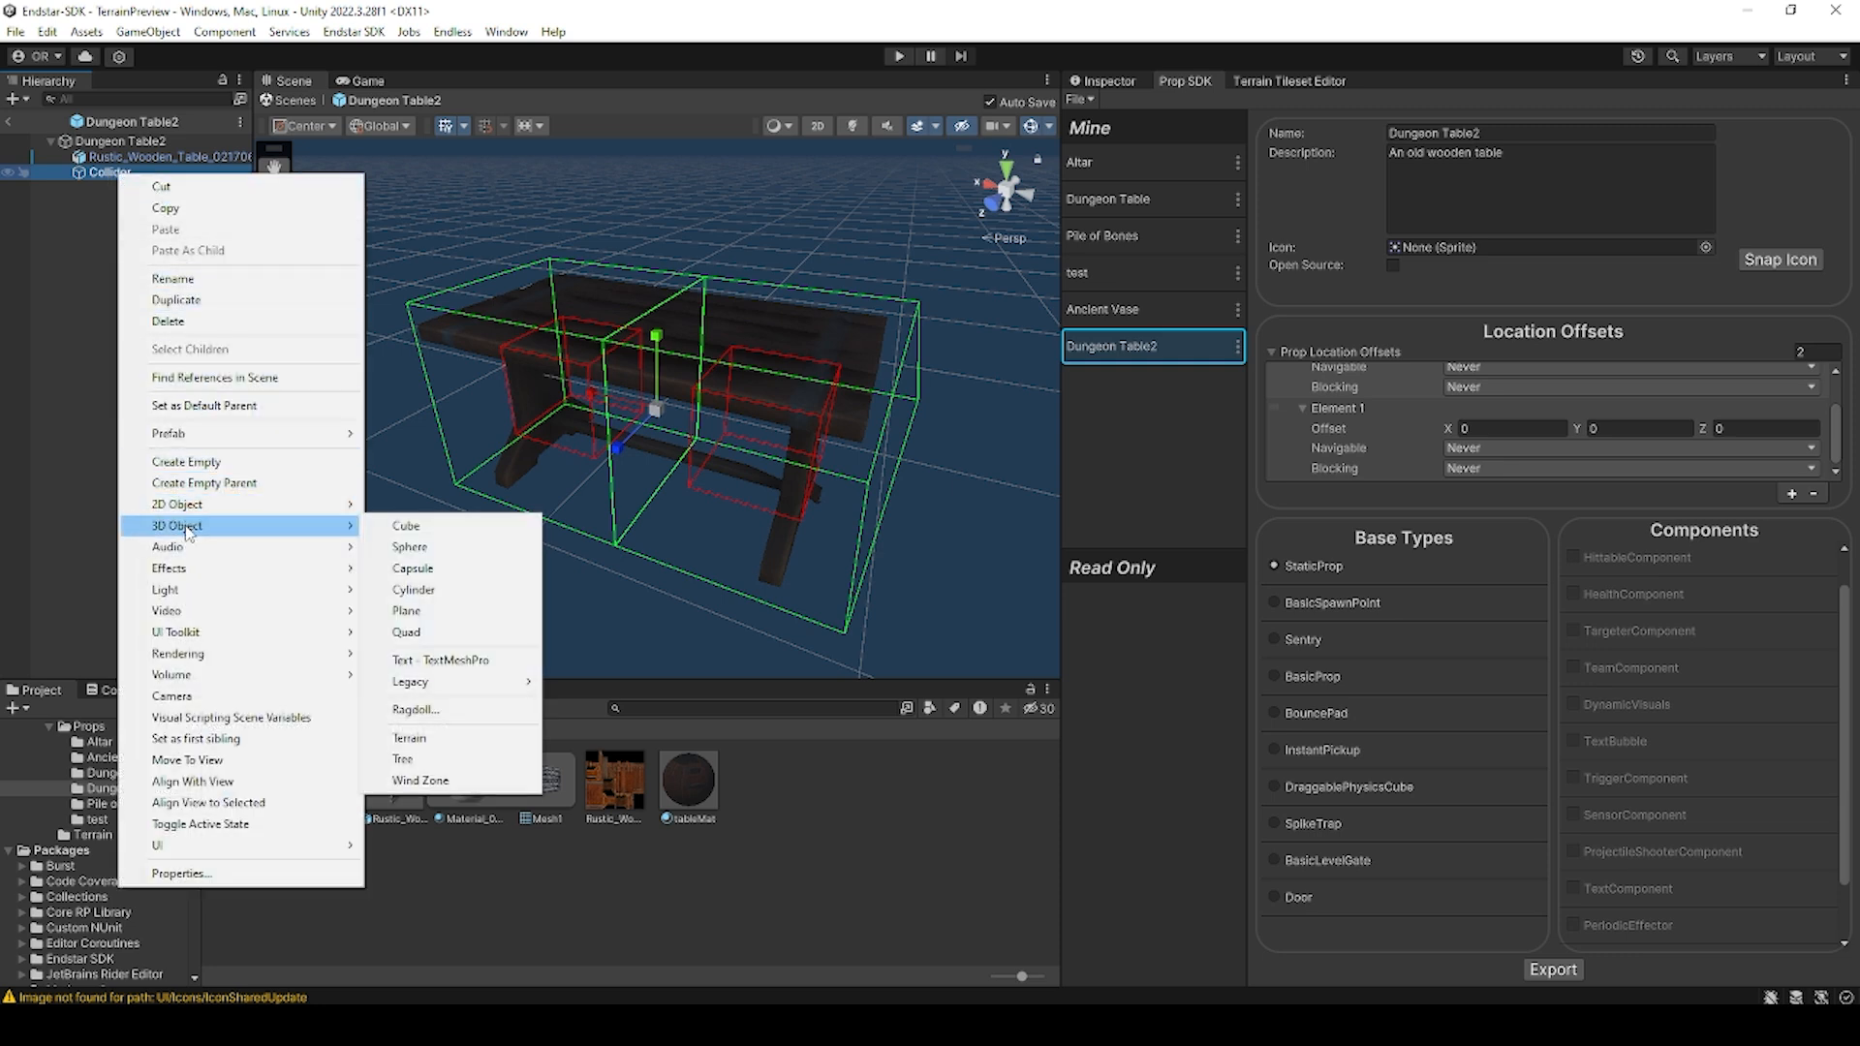
pyautogui.click(407, 526)
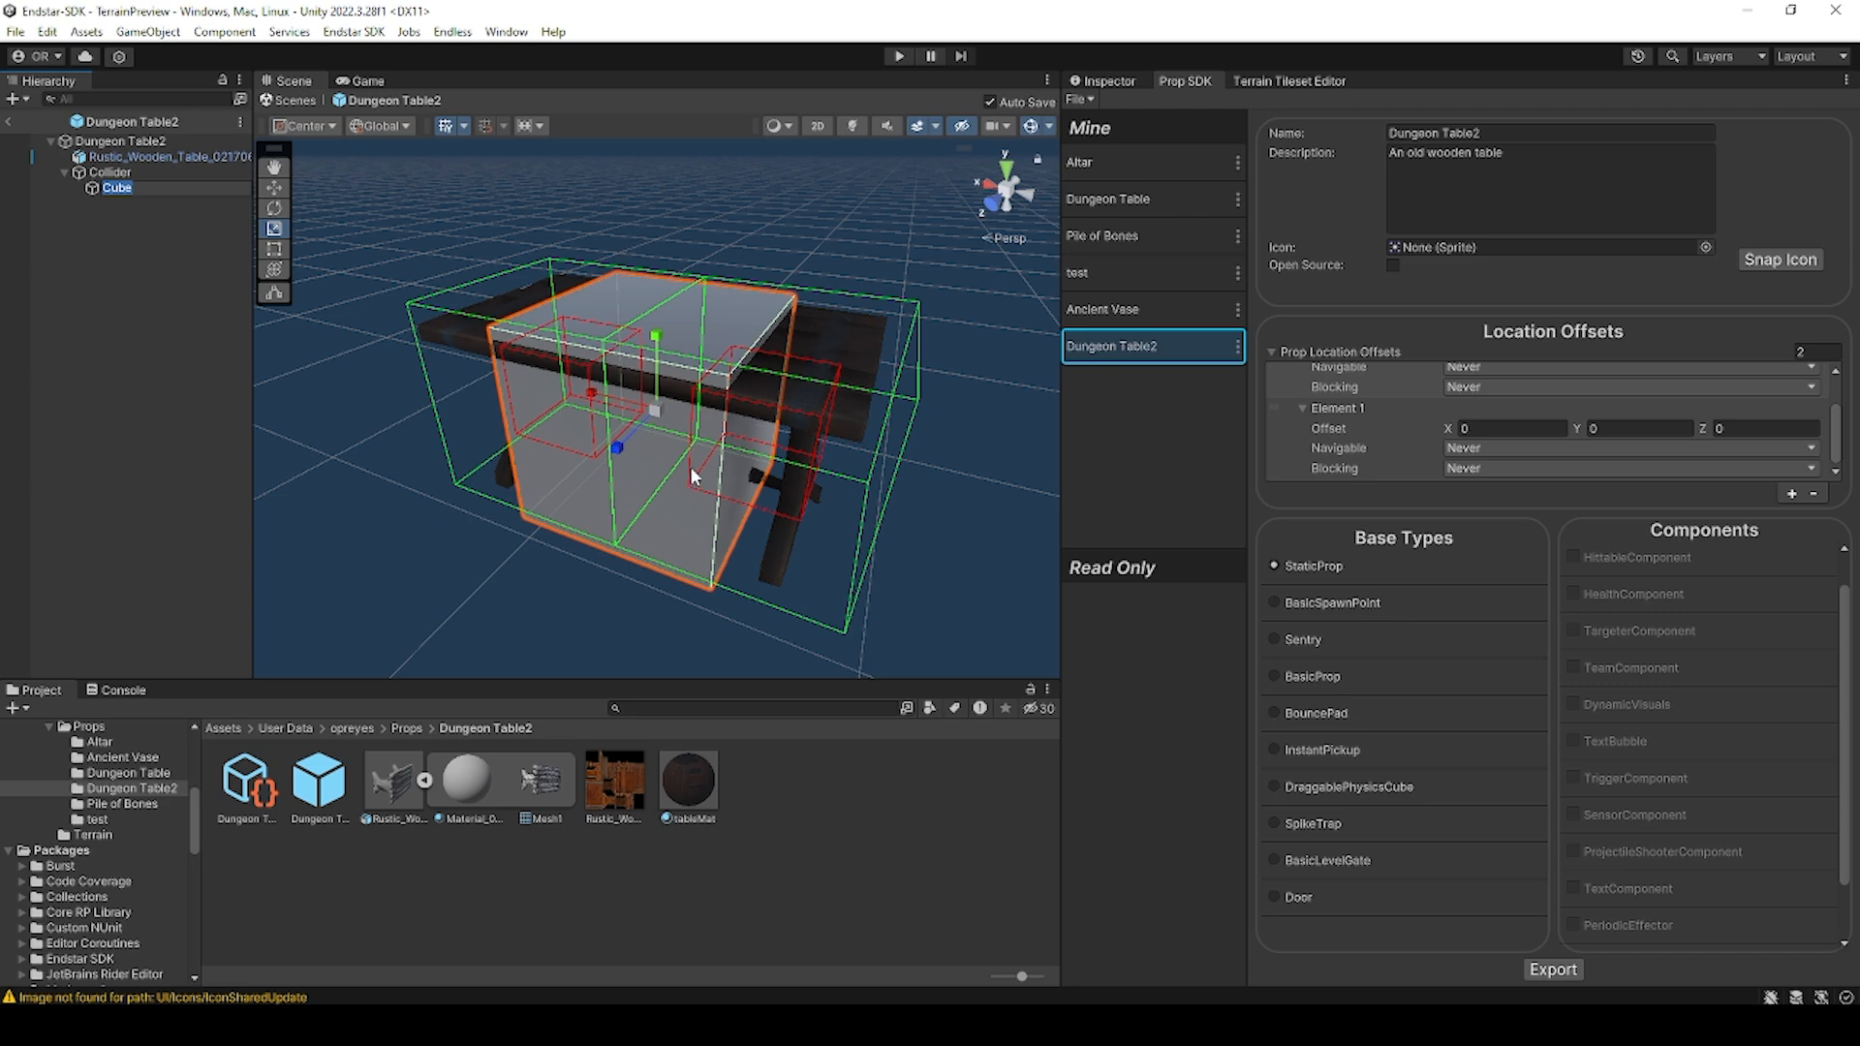
pyautogui.press('Return')
# Step: Scale the cube to about 1.84 on X and 0.91 on Y so it matches the table's length and height
pyautogui.keyDown('alt'); pyautogui.moveTo(671, 511); pyautogui.dragTo(794, 428); pyautogui.keyUp('alt')
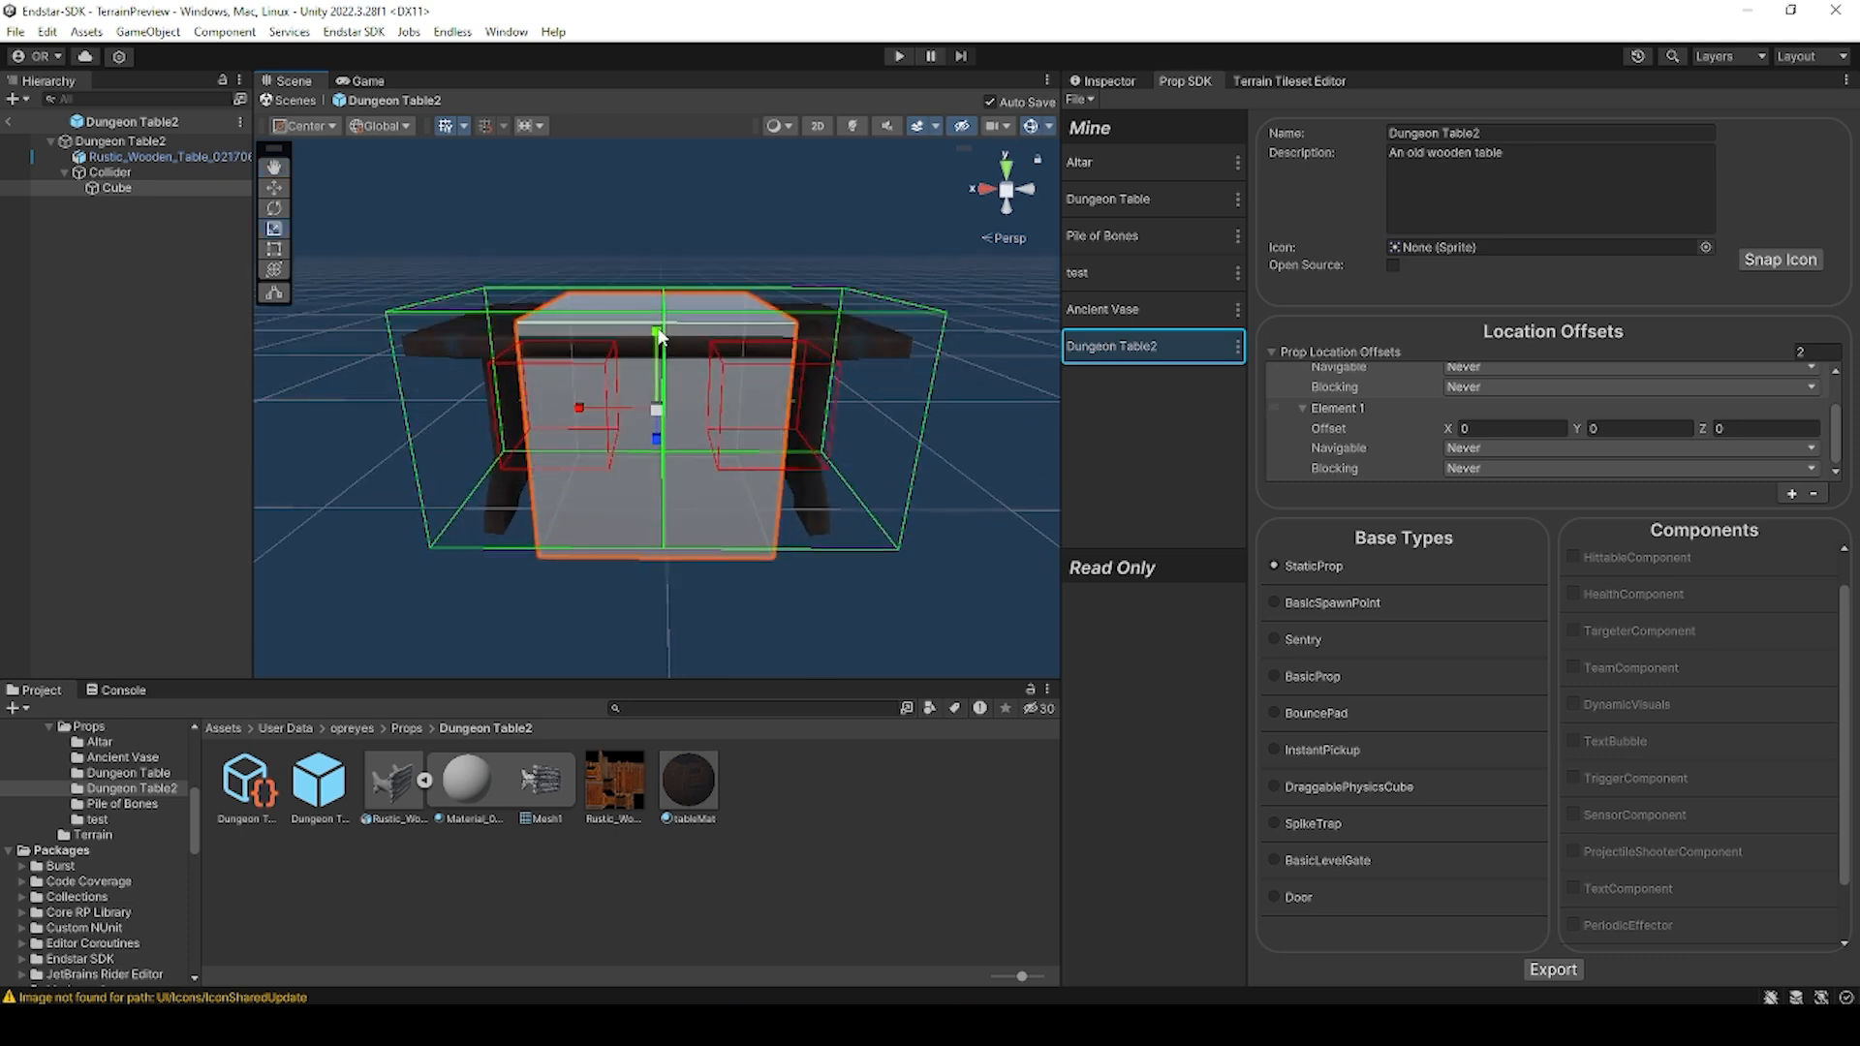
pyautogui.moveTo(659, 335); pyautogui.dragTo(659, 340)
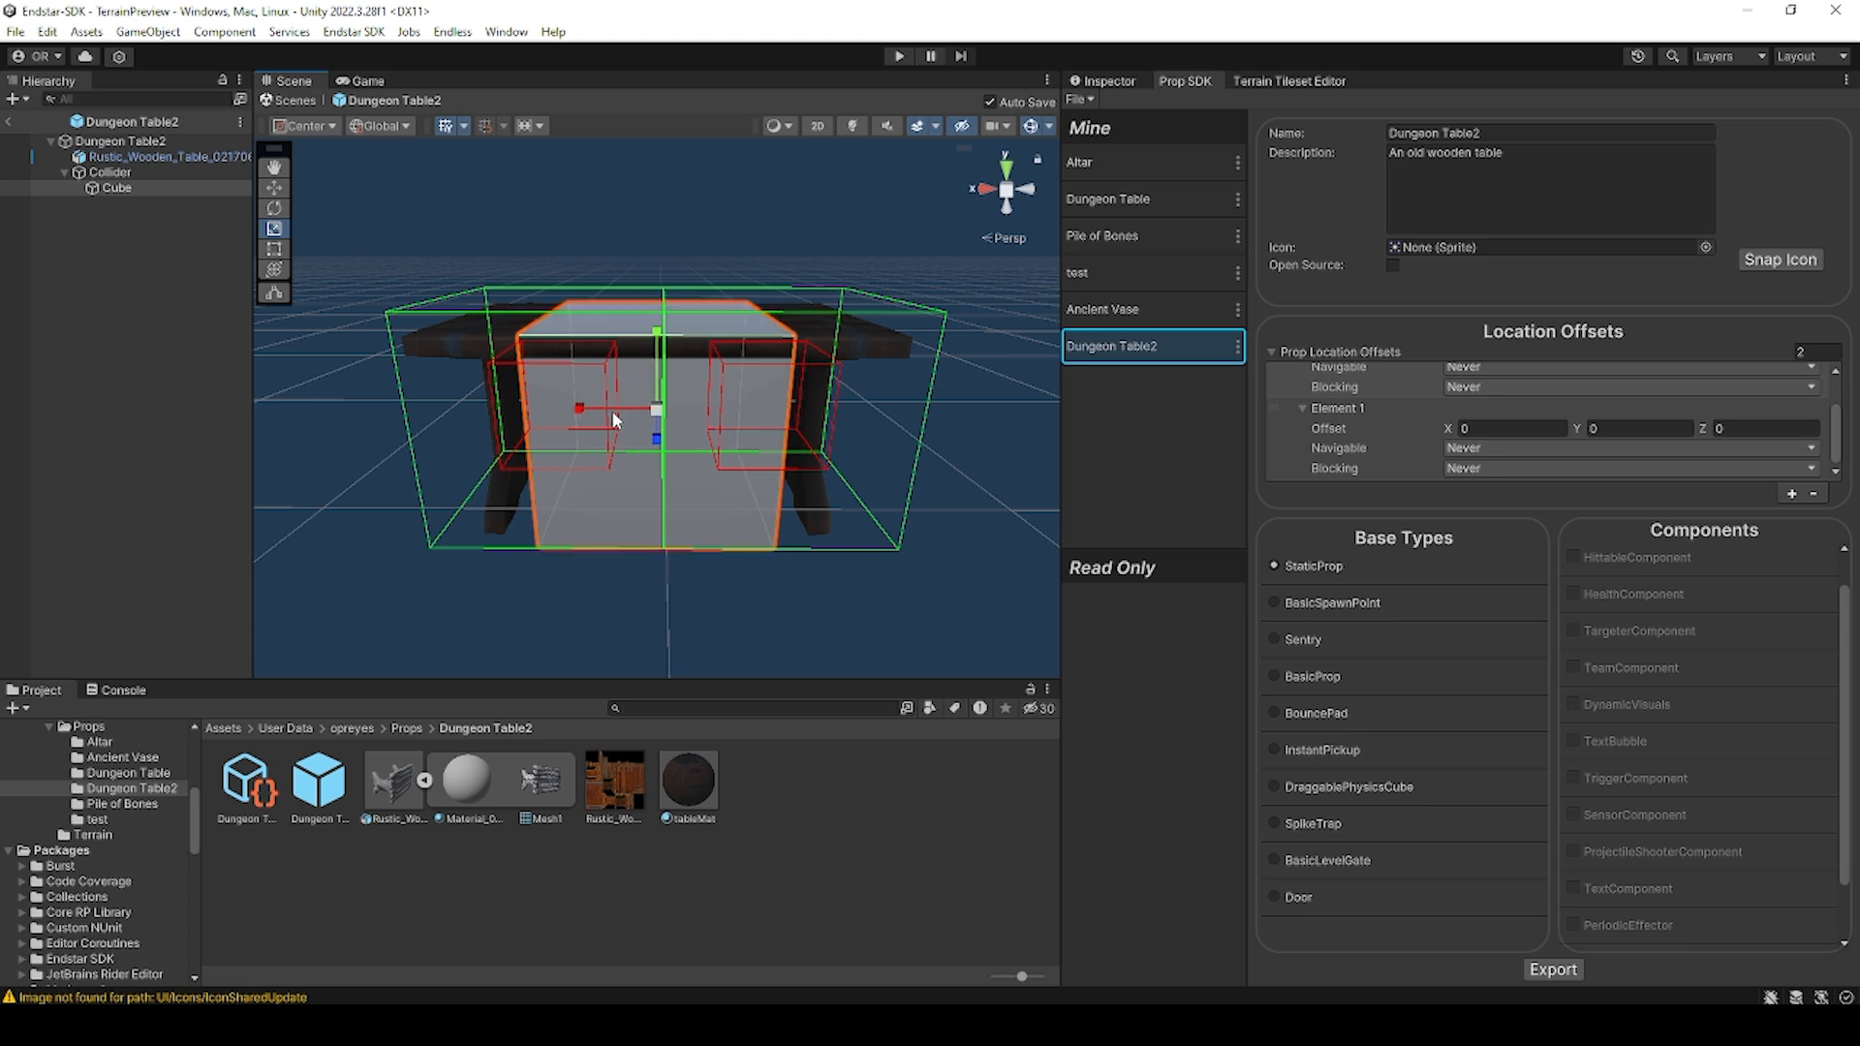
pyautogui.moveTo(582, 409); pyautogui.dragTo(515, 412)
pyautogui.keyDown('alt'); pyautogui.moveTo(820, 508); pyautogui.dragTo(1725, 567); pyautogui.keyUp('alt')
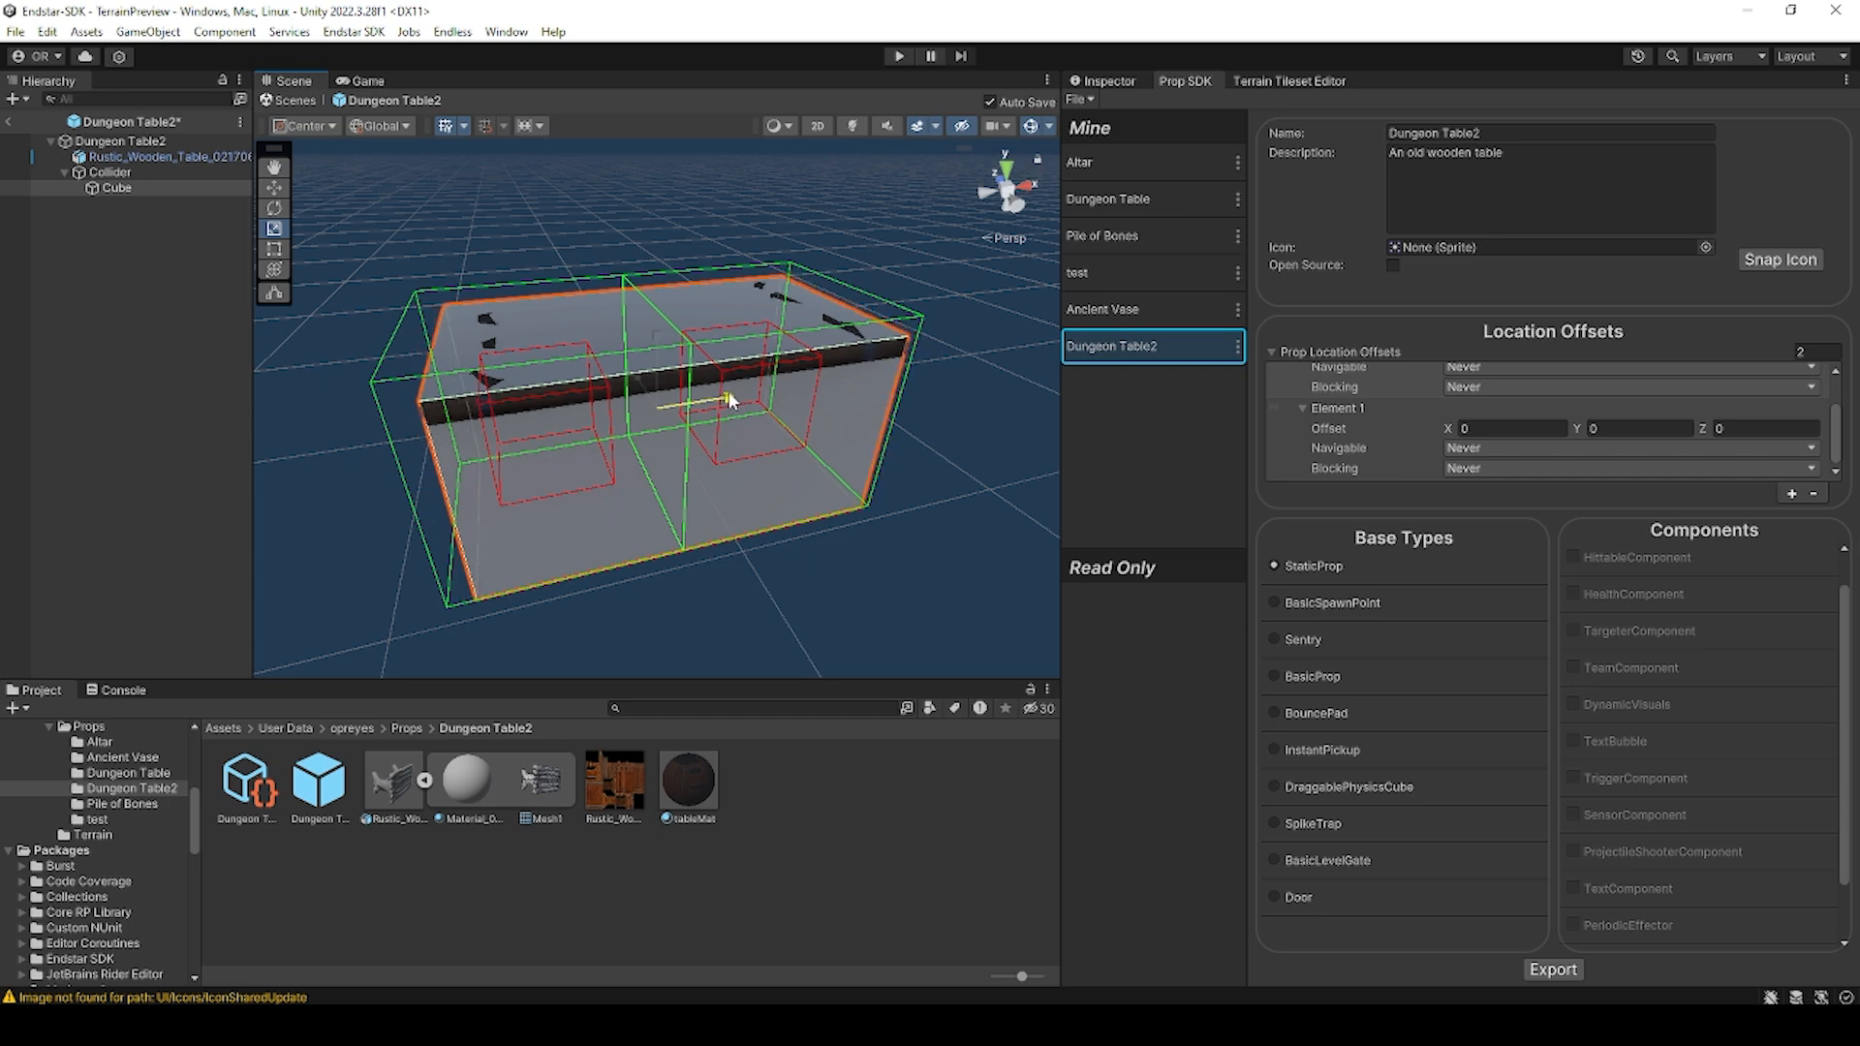
pyautogui.keyDown('alt'); pyautogui.moveTo(685, 411); pyautogui.dragTo(1533, 468); pyautogui.keyUp('alt')
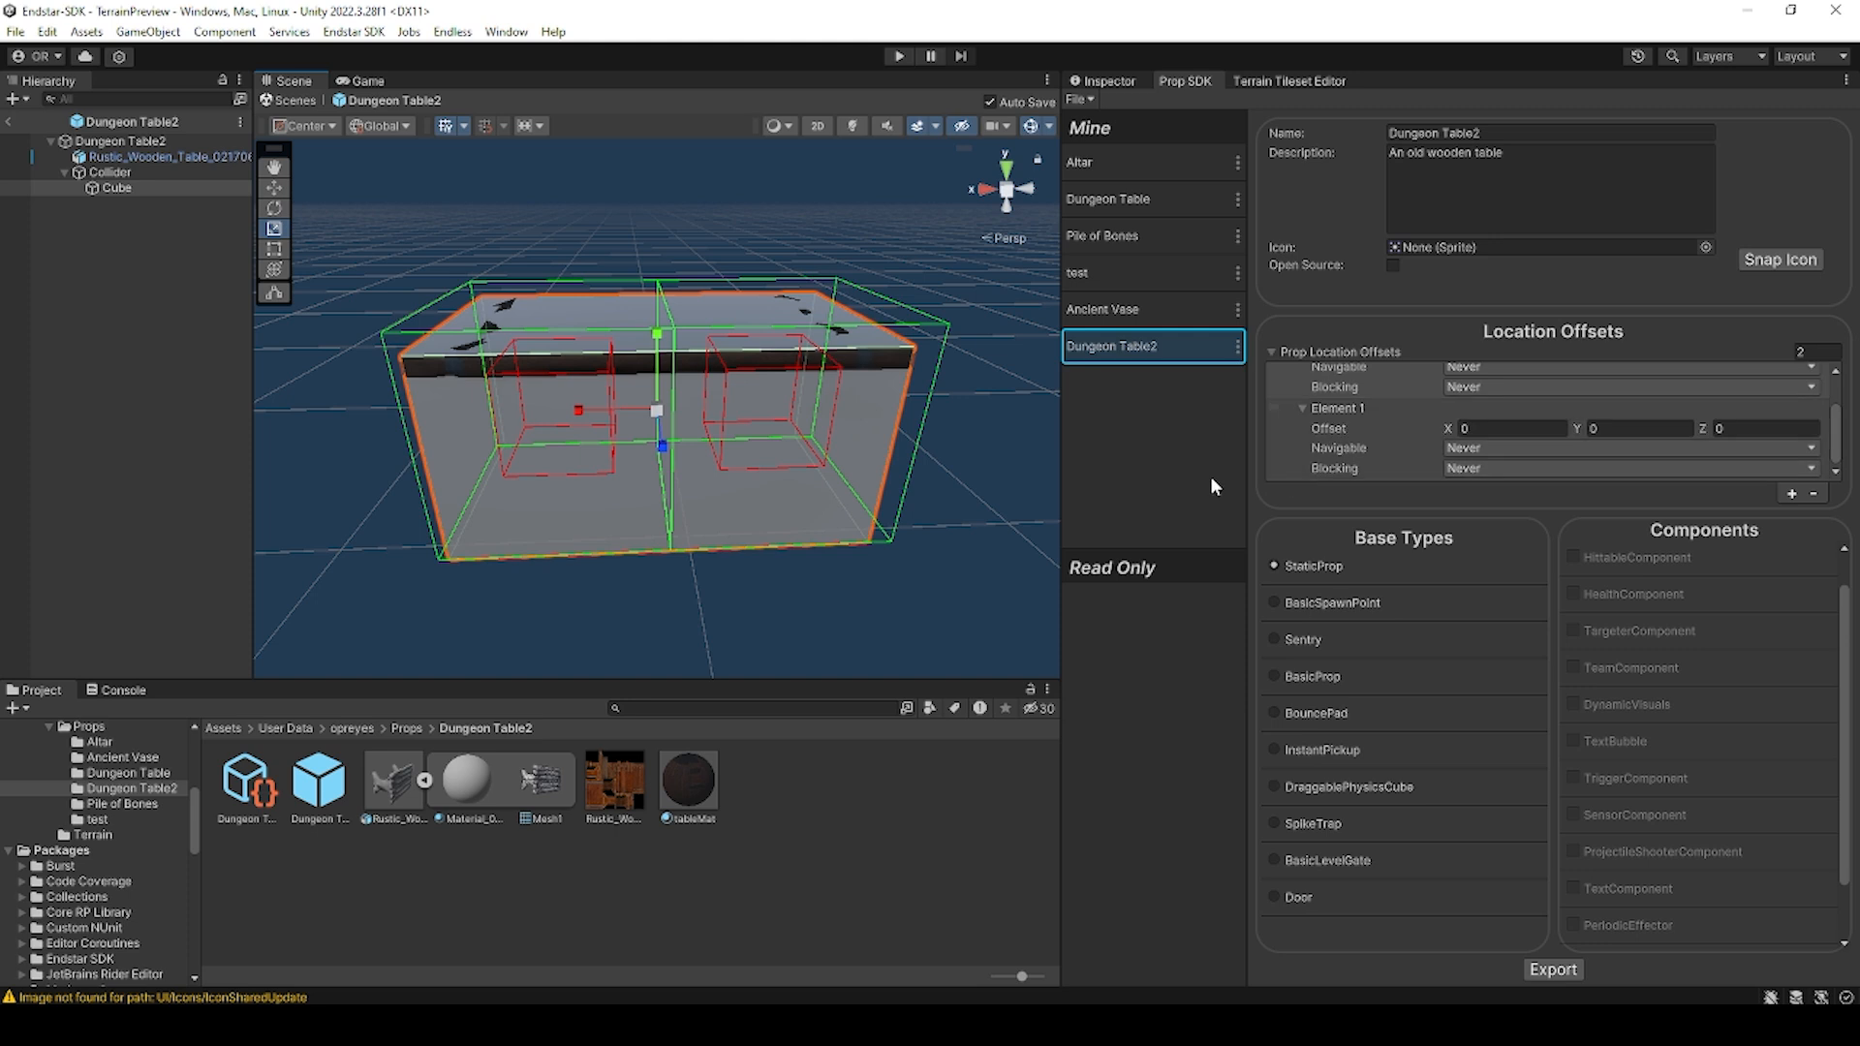
# Step: Disable the Mesh Renderer of the Cube under Collider
pyautogui.click(129, 188)
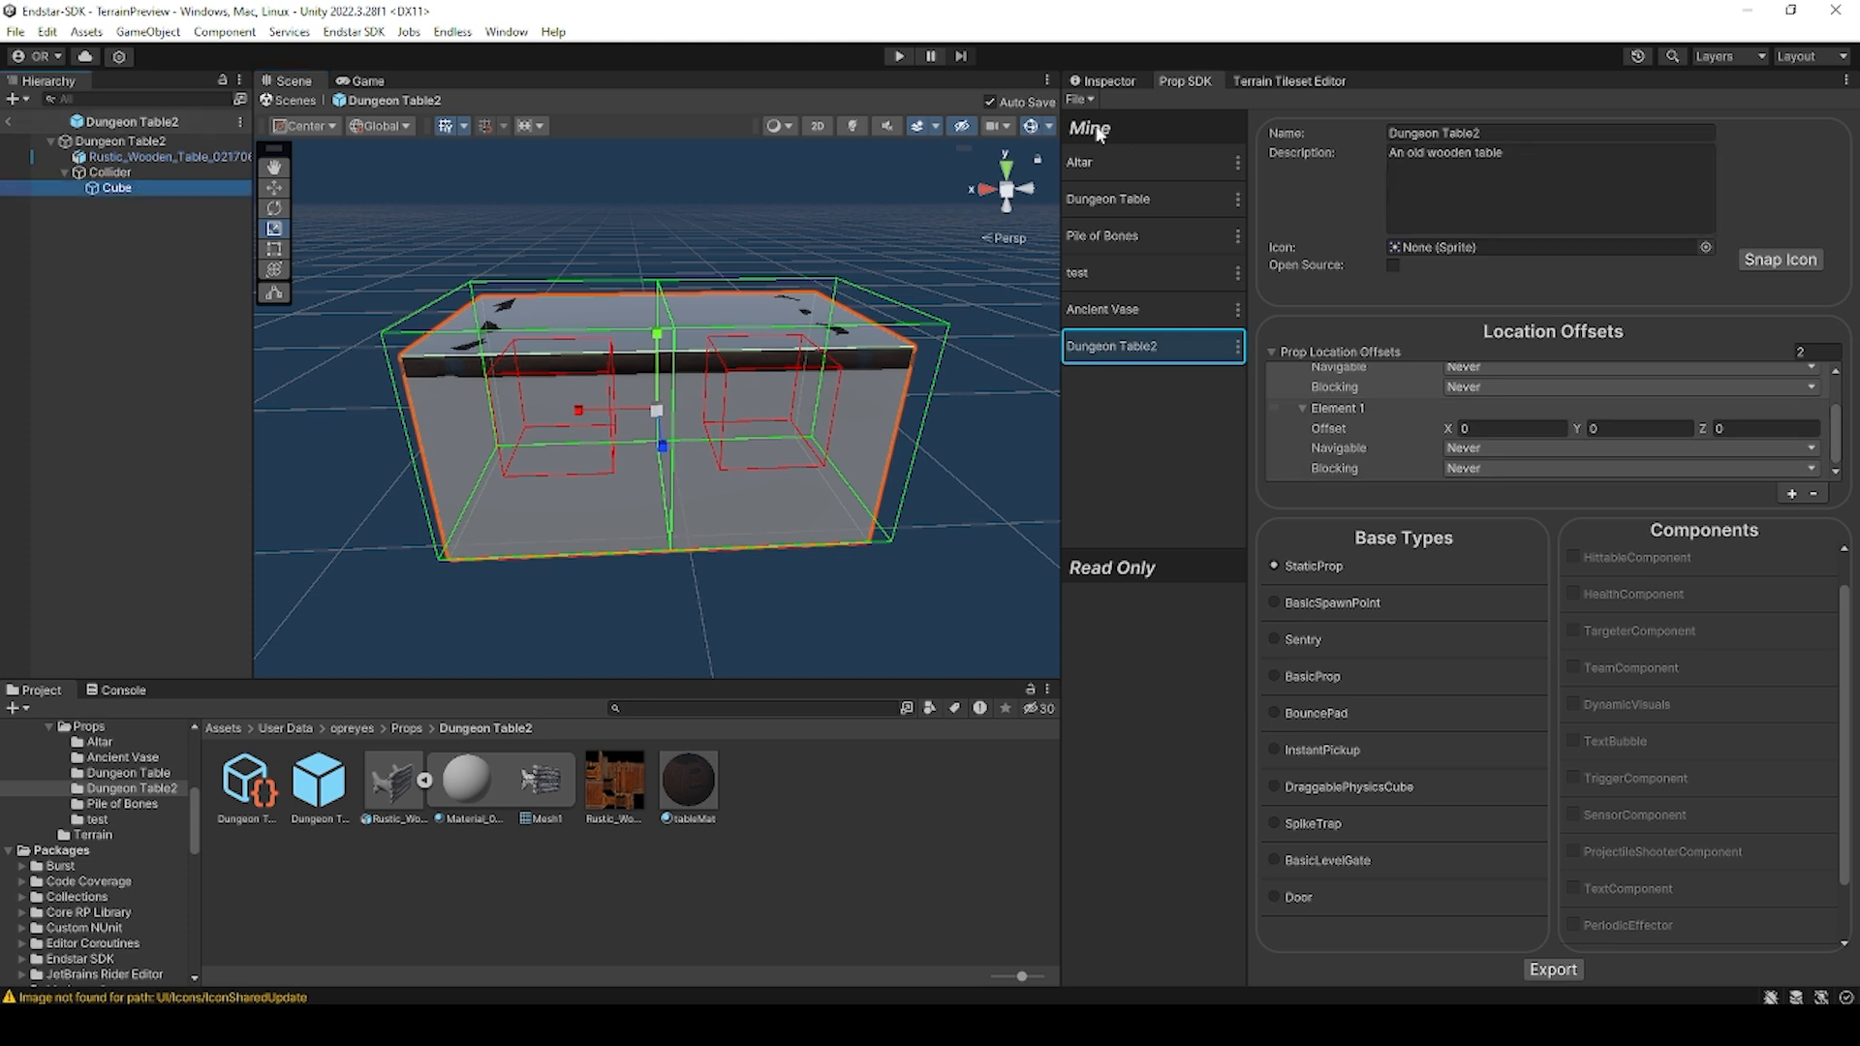
pyautogui.click(1111, 83)
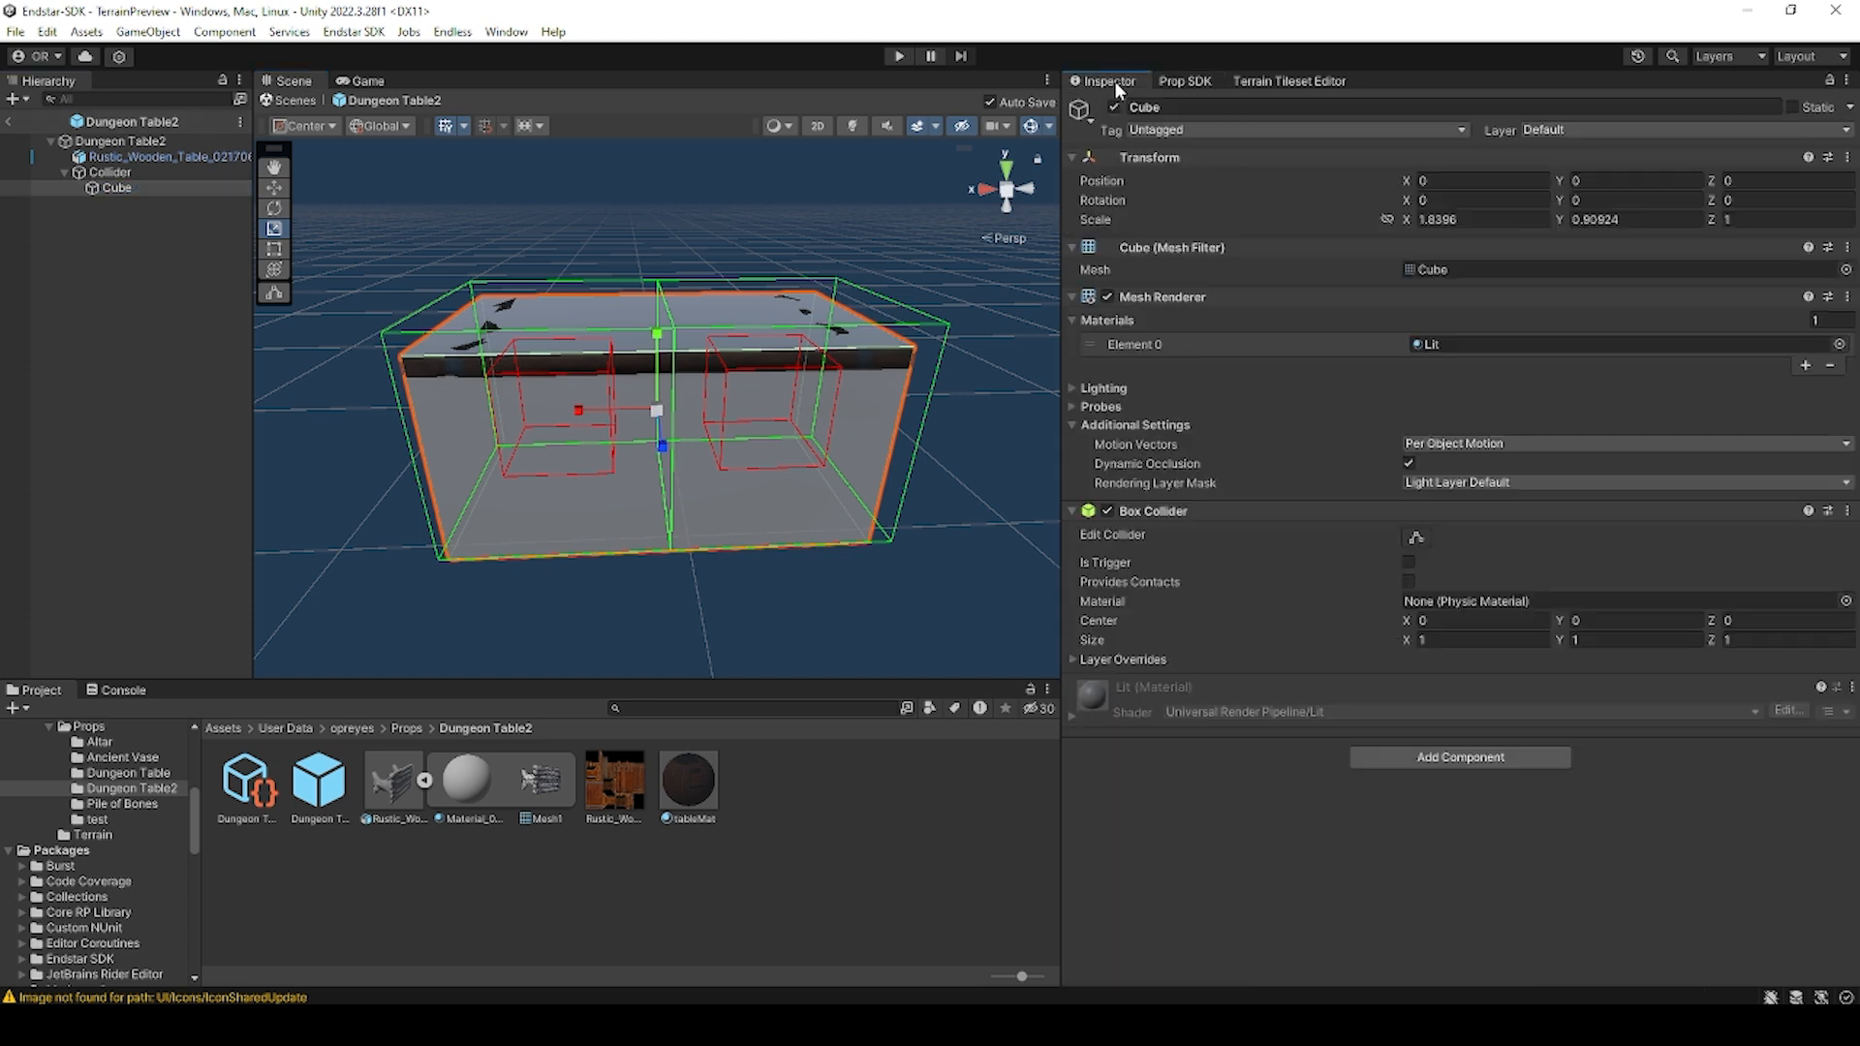
pyautogui.click(1107, 298)
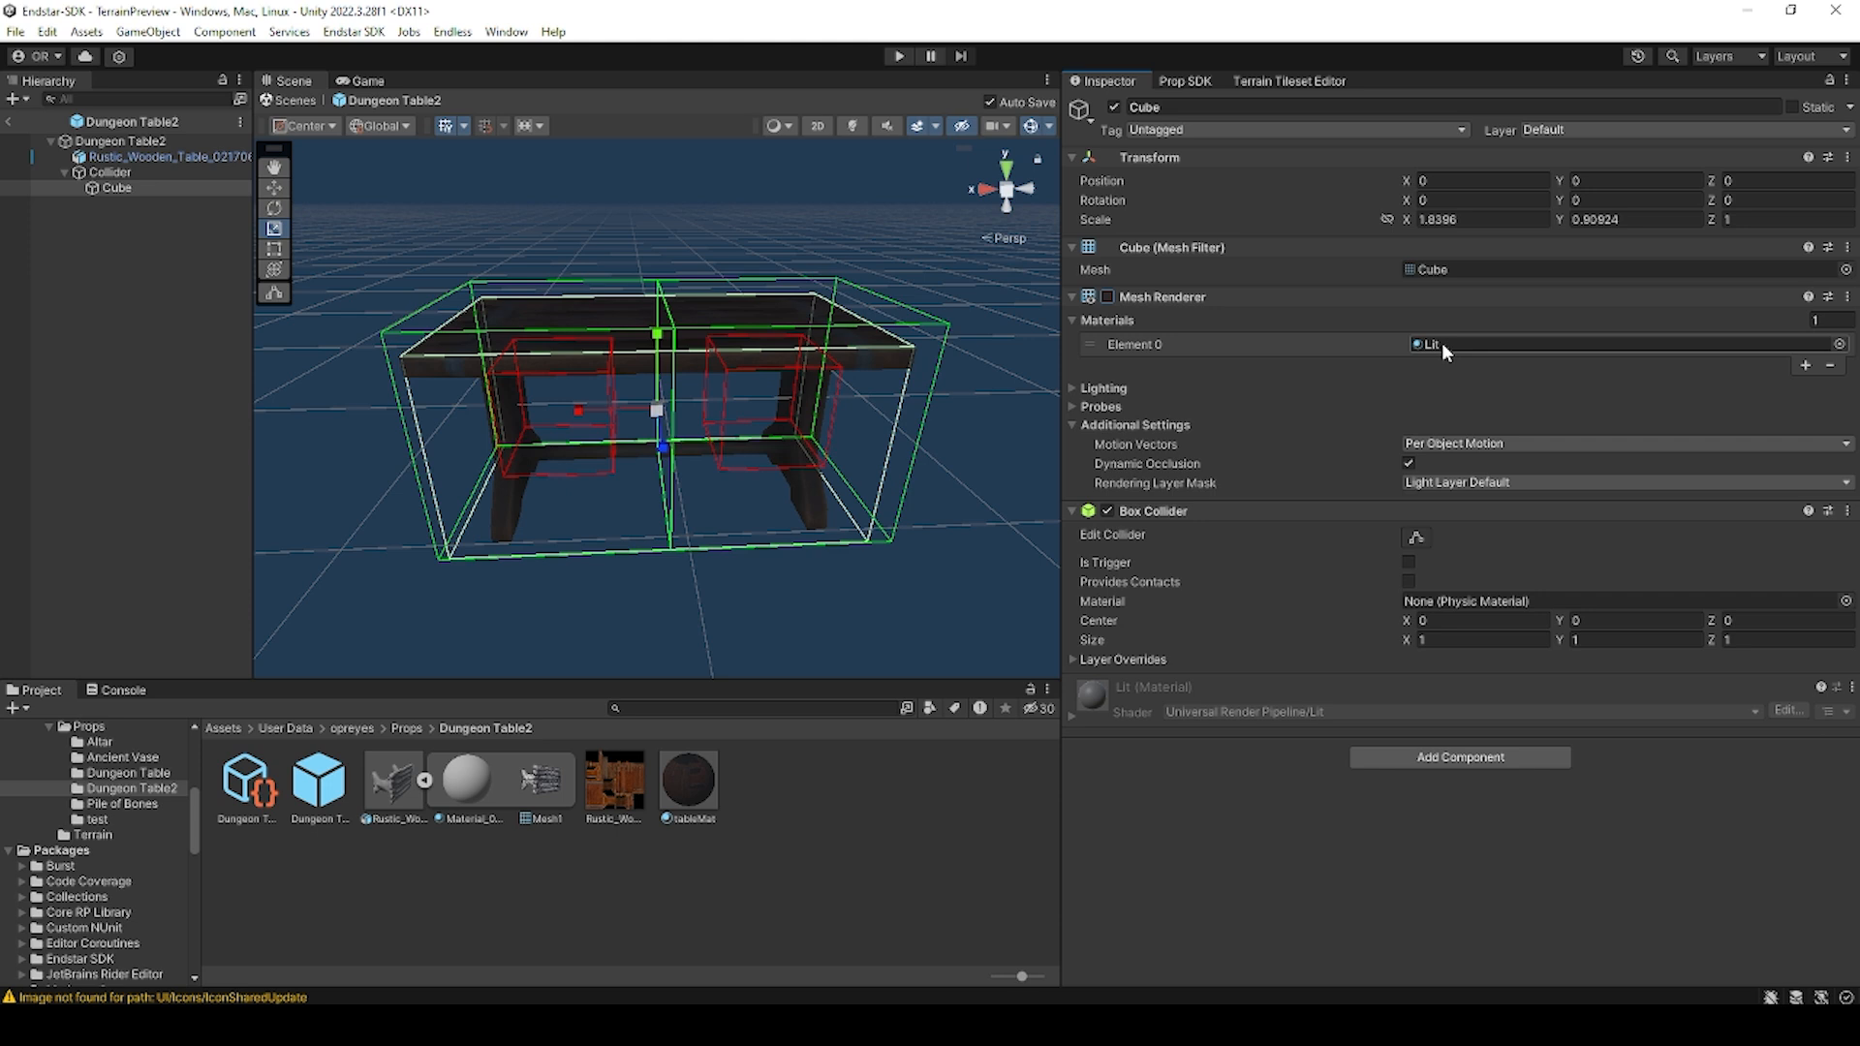
# Step: Replace the Cube's Element 0 material with Endless_Shader_NoFade
pyautogui.click(1840, 345)
pyautogui.scroll(5, 1269, 492)
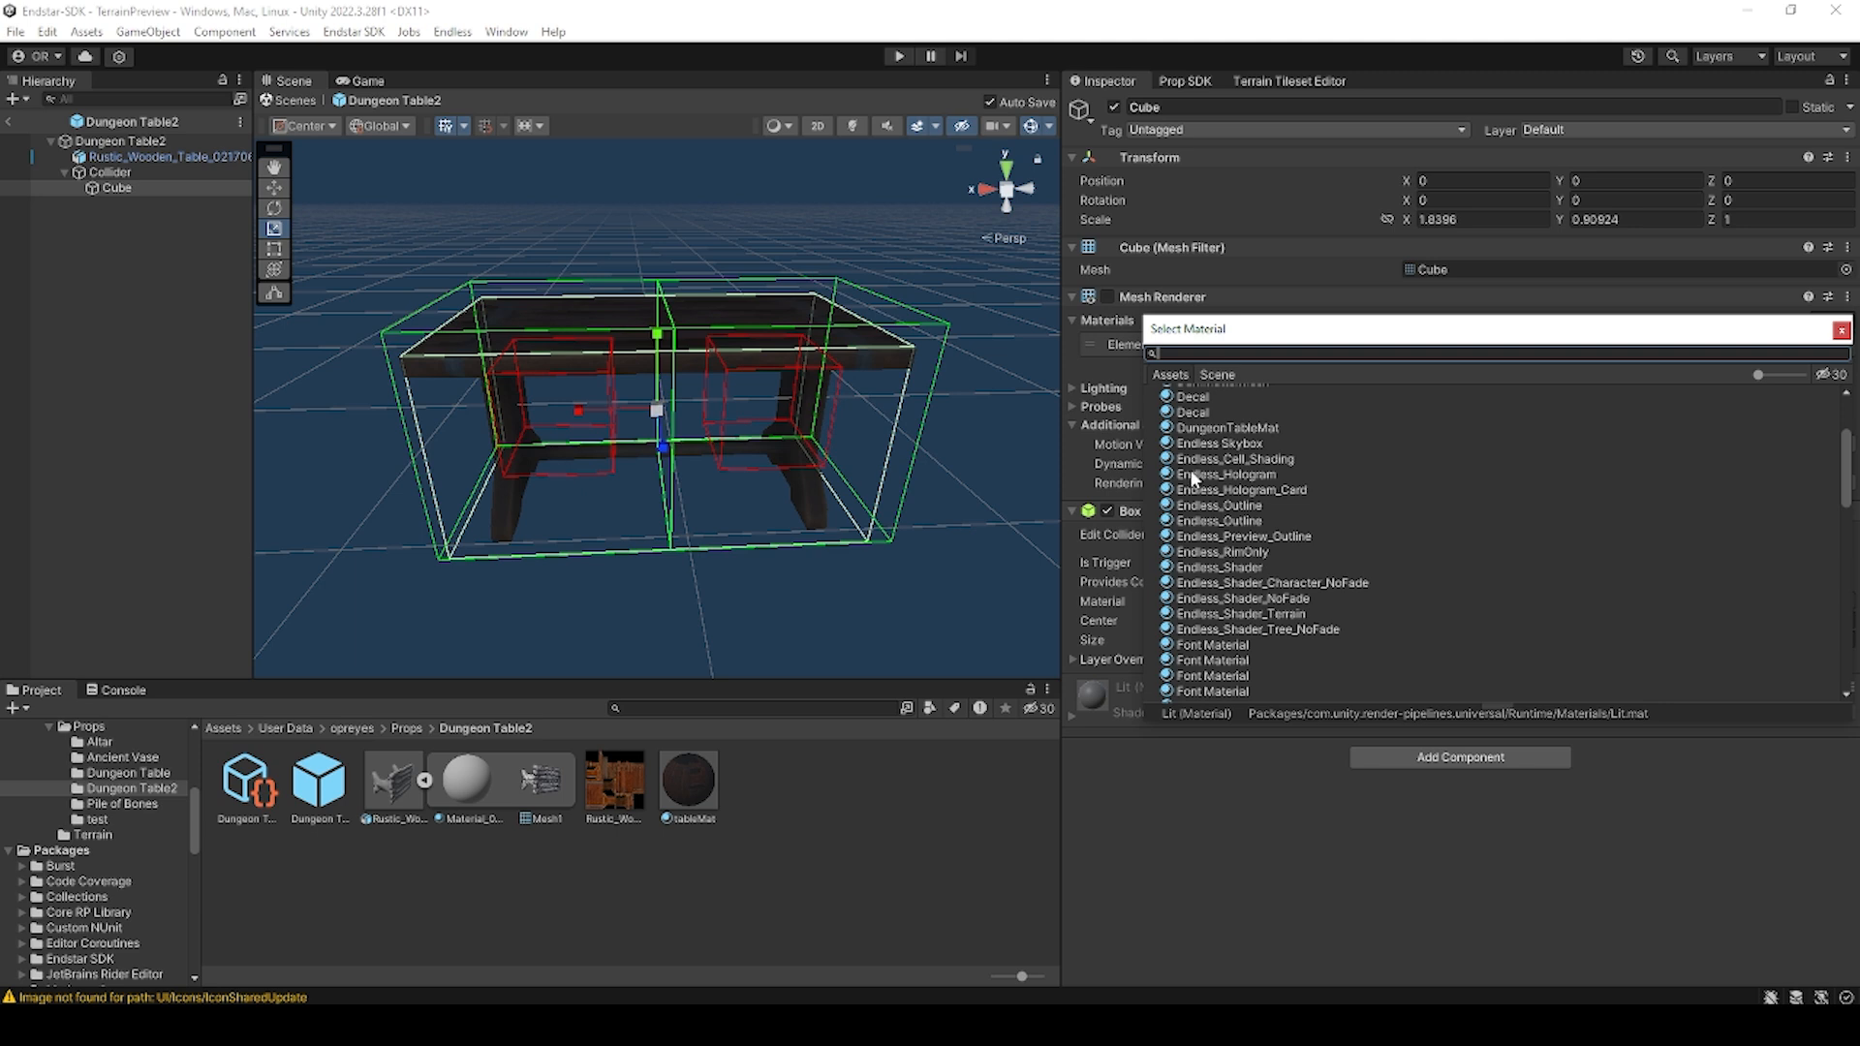
pyautogui.click(1259, 596)
pyautogui.doubleClick(1275, 600)
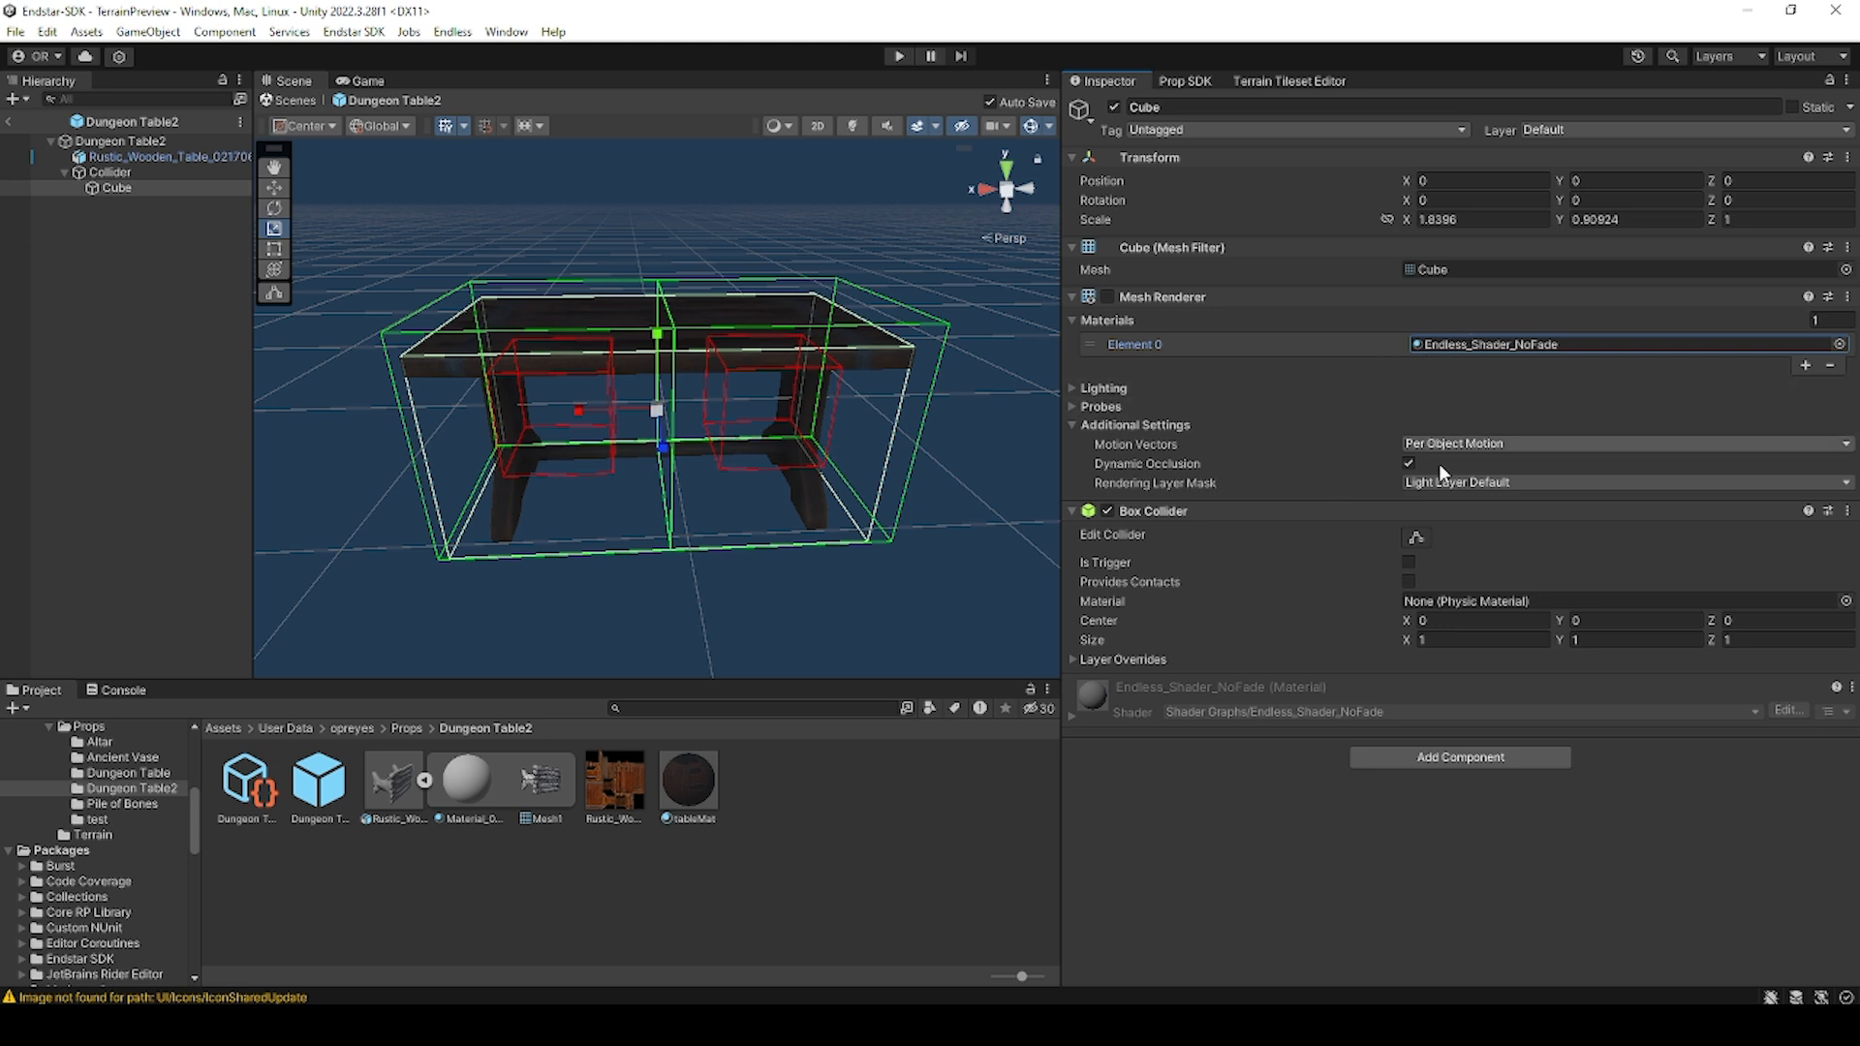
# Step: Add a Collider Info component to the Cube under Collider, keeping its Collider Type at Default
pyautogui.click(1457, 754)
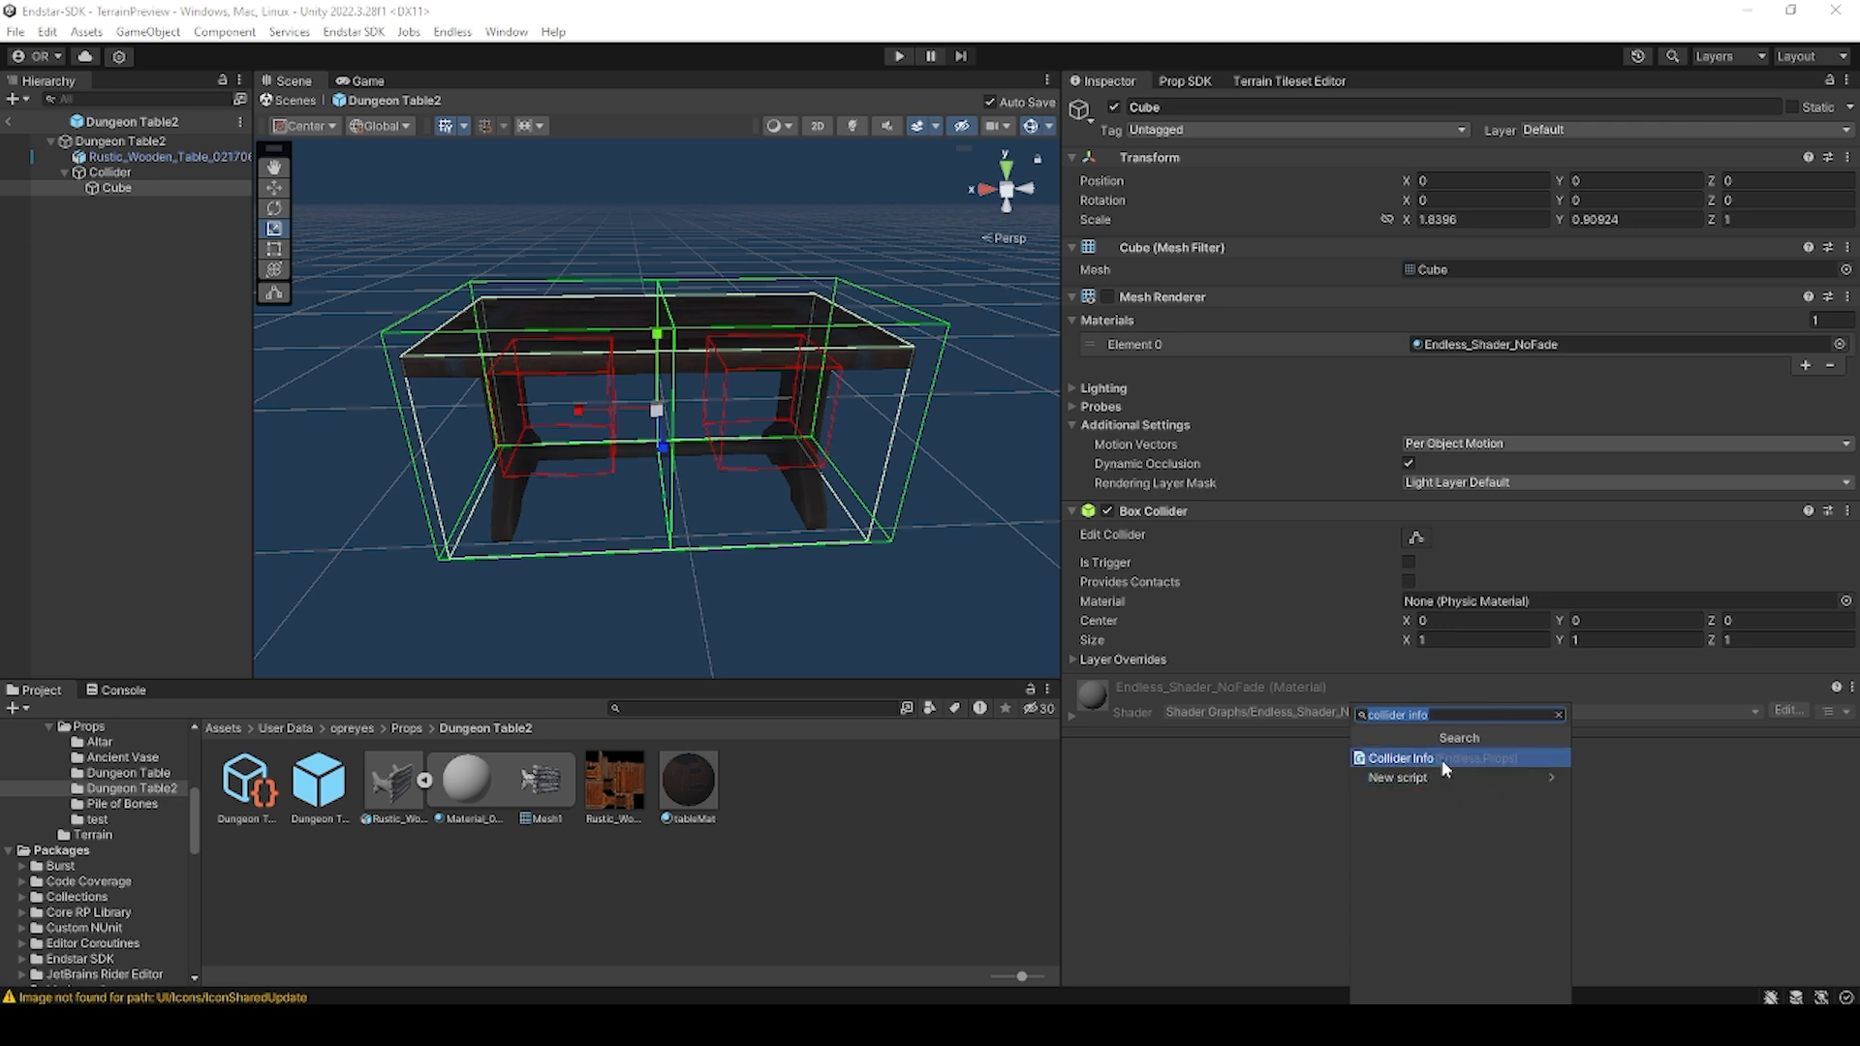
pyautogui.click(1444, 760)
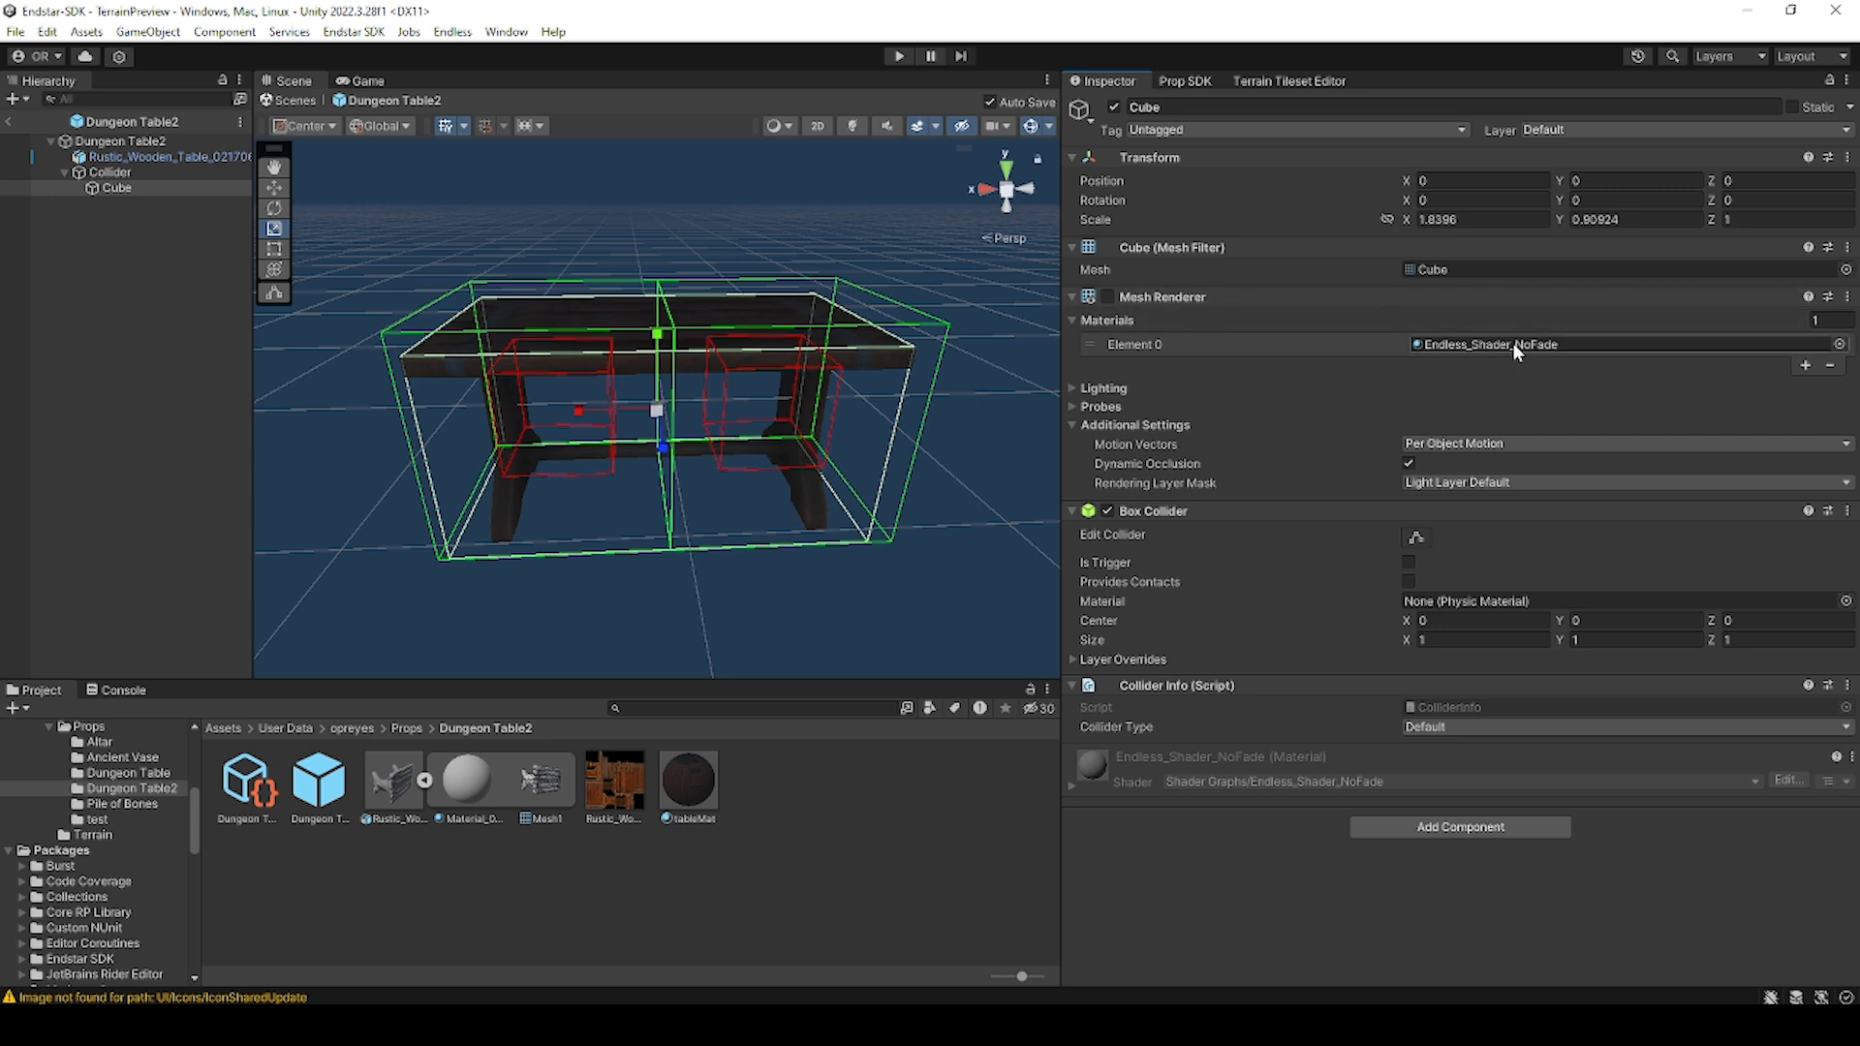
pyautogui.keyDown('alt'); pyautogui.moveTo(948, 433); pyautogui.dragTo(698, 378); pyautogui.keyUp('alt')
pyautogui.click(274, 228)
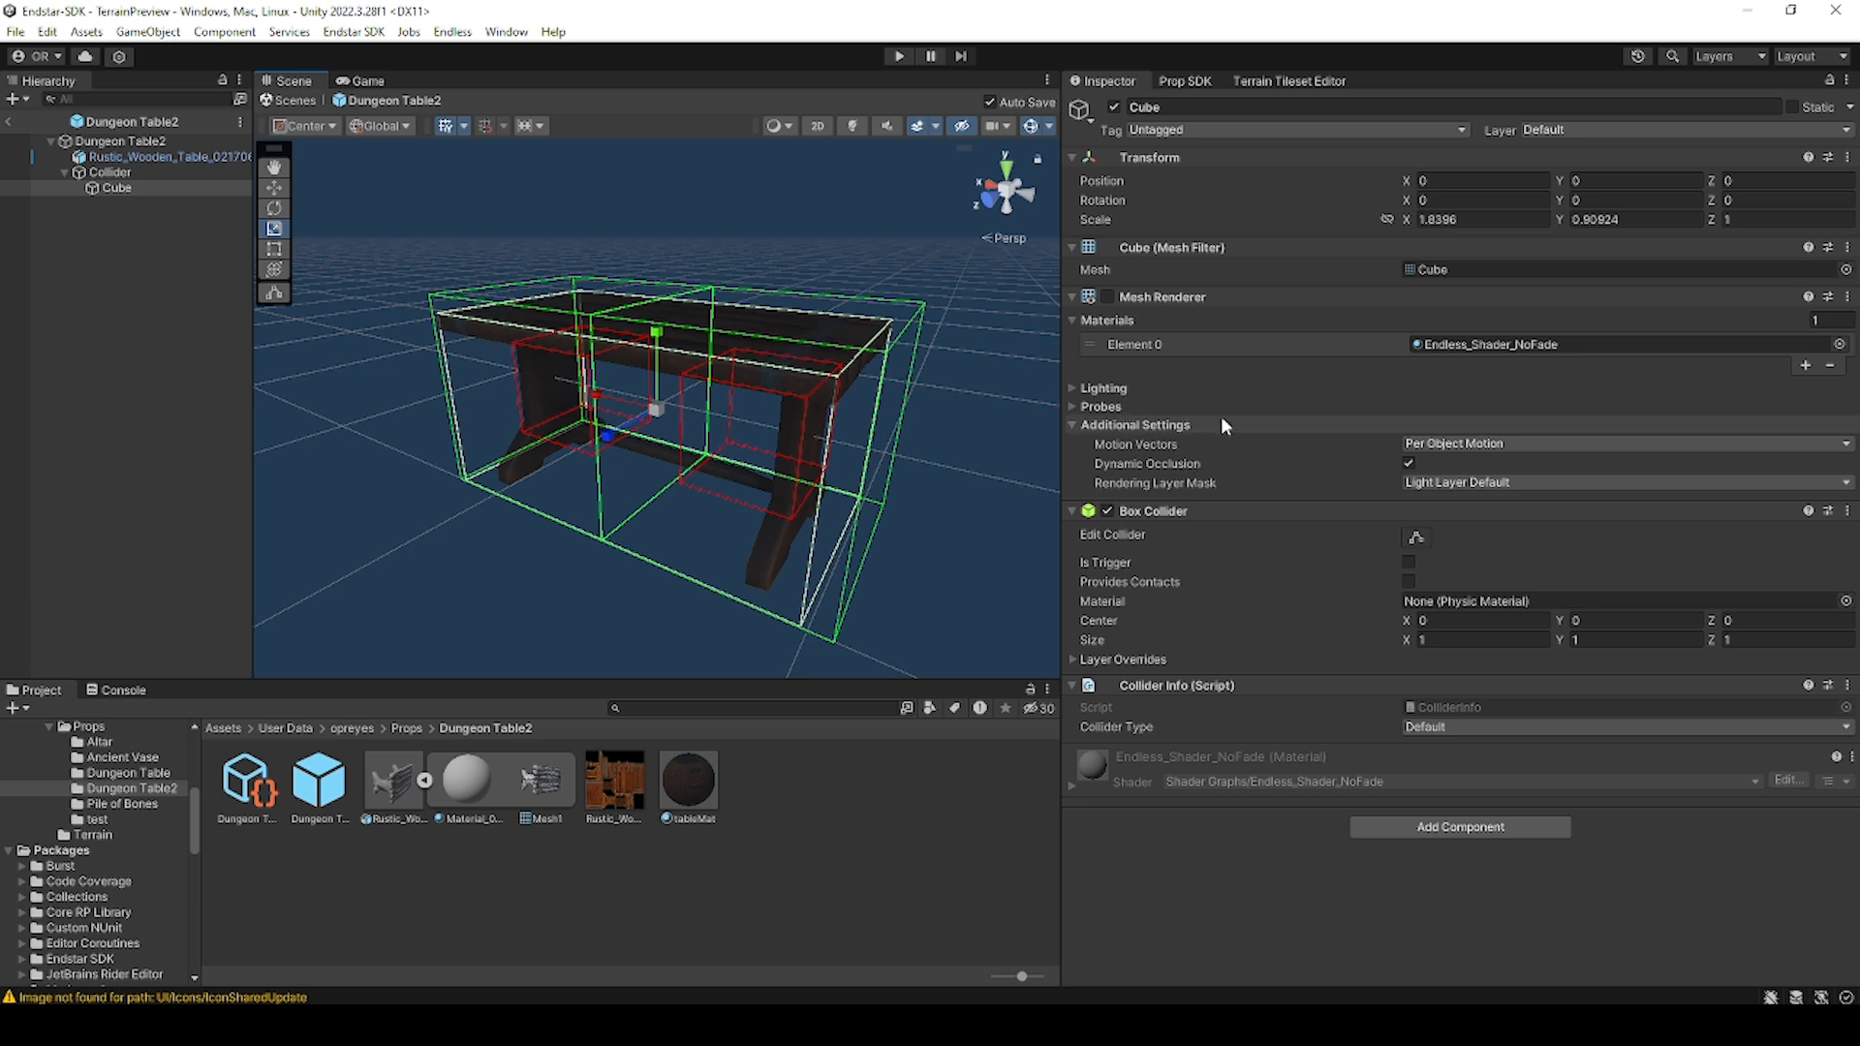
# Step: Snap an icon for the Dungeon Table2 prop in the Prop SDK from an angled view of the table
pyautogui.click(1186, 81)
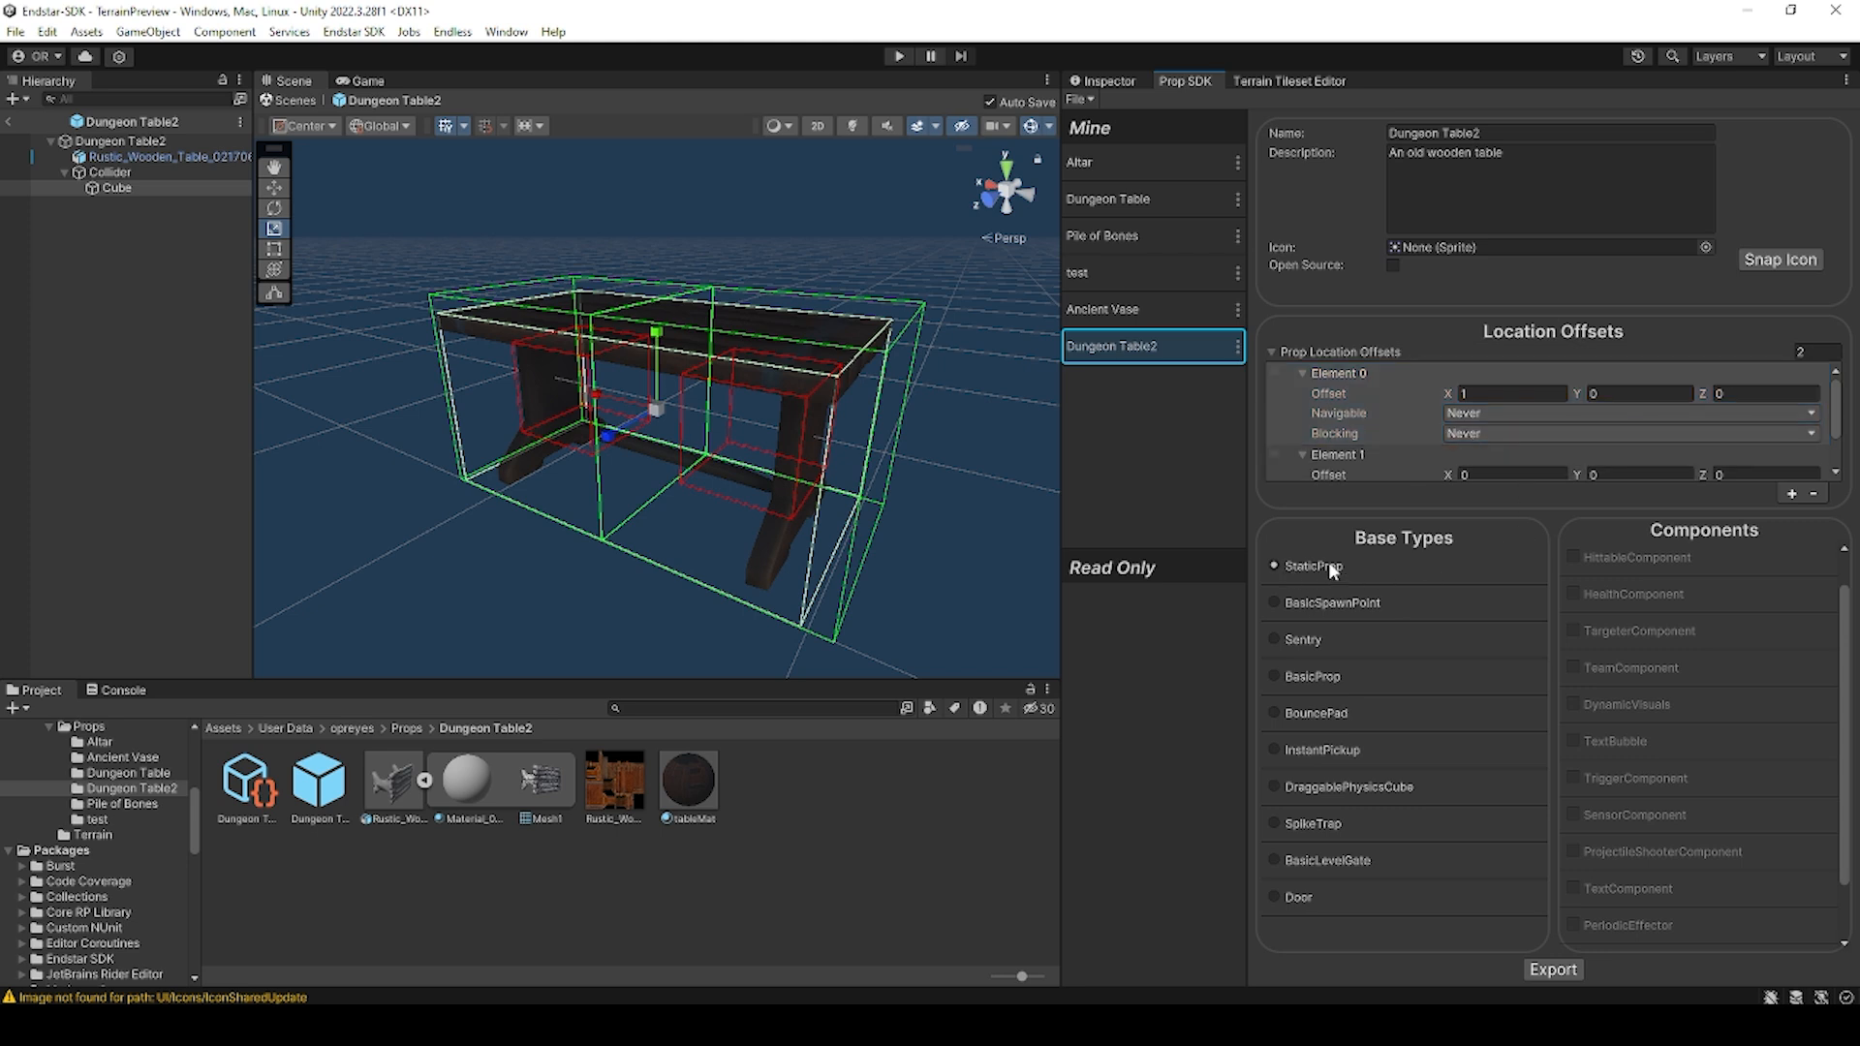
pyautogui.click(135, 187)
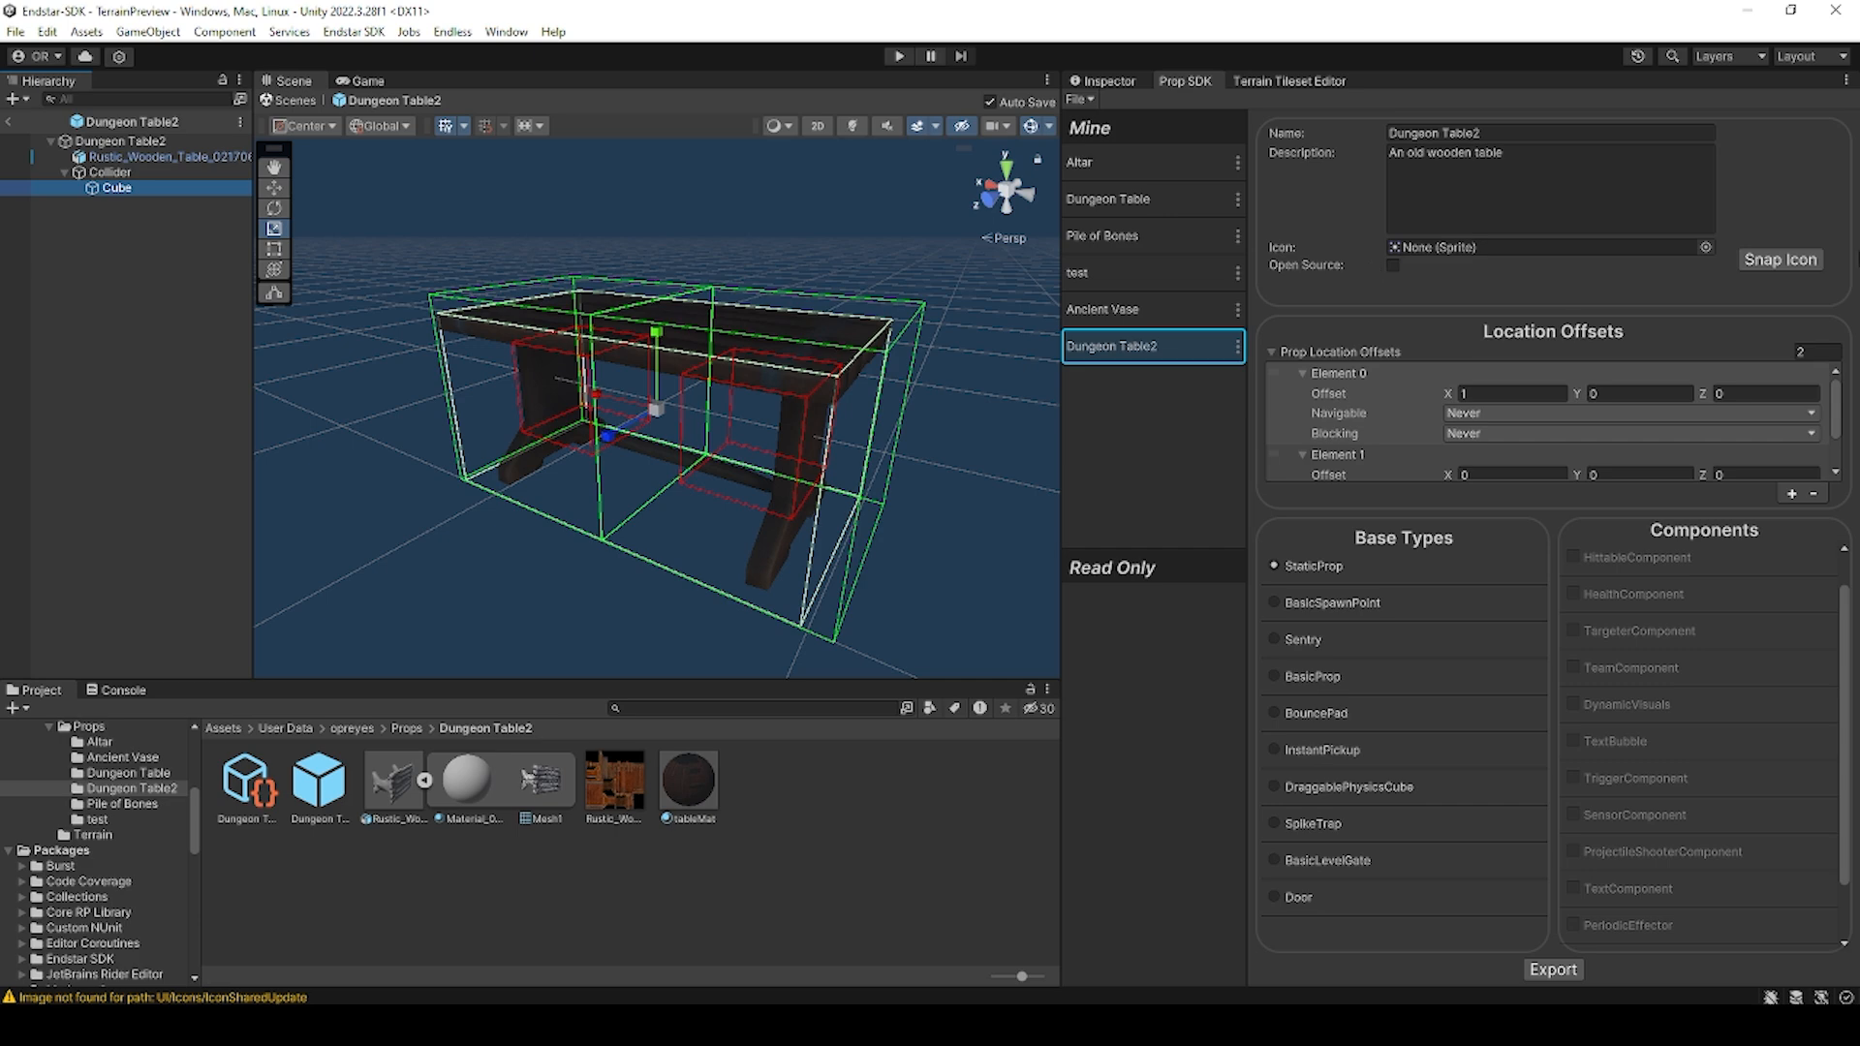
pyautogui.keyDown('alt'); pyautogui.moveTo(933, 414); pyautogui.dragTo(936, 426); pyautogui.keyUp('alt')
pyautogui.click(1800, 262)
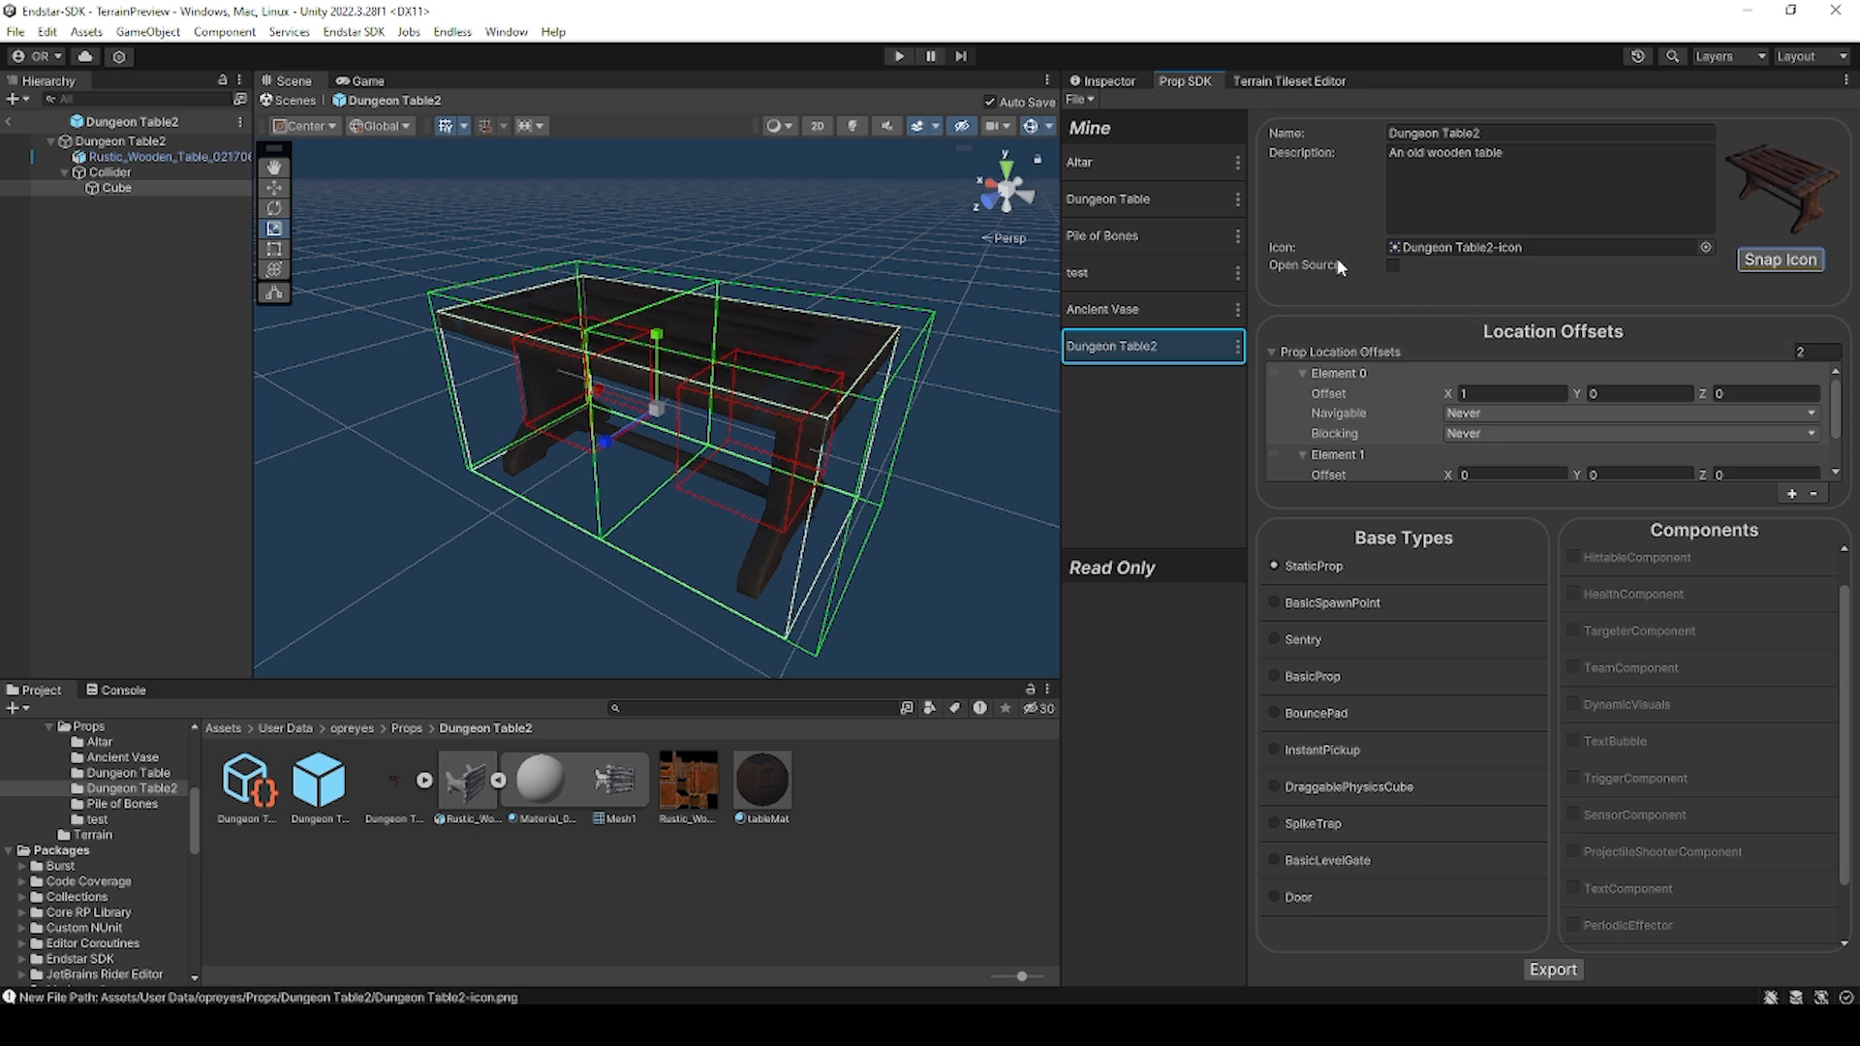
# Step: Mark the Dungeon Table2 prop as open source and export it
pyautogui.click(1393, 264)
pyautogui.click(1553, 970)
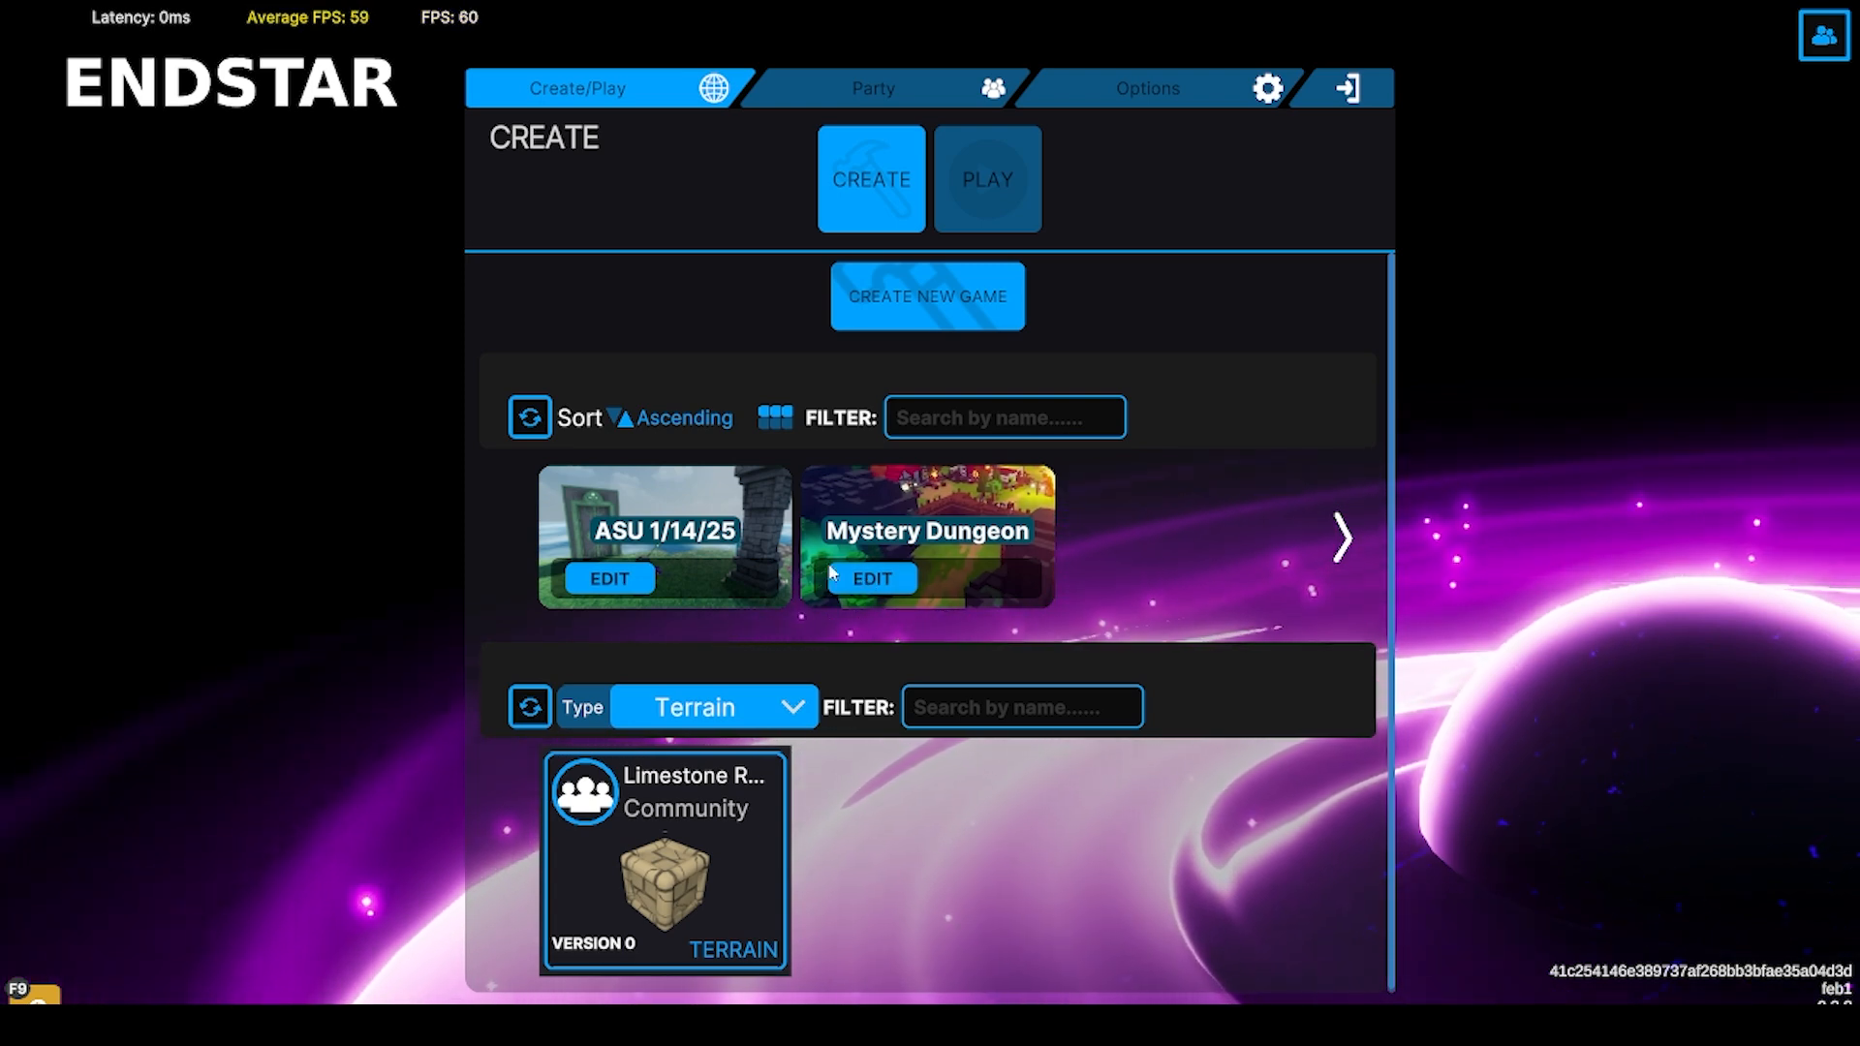
# Step: Switch to Endstar, open the Mystery Dungeon game for editing and activate the Props tool
pyautogui.click(884, 580)
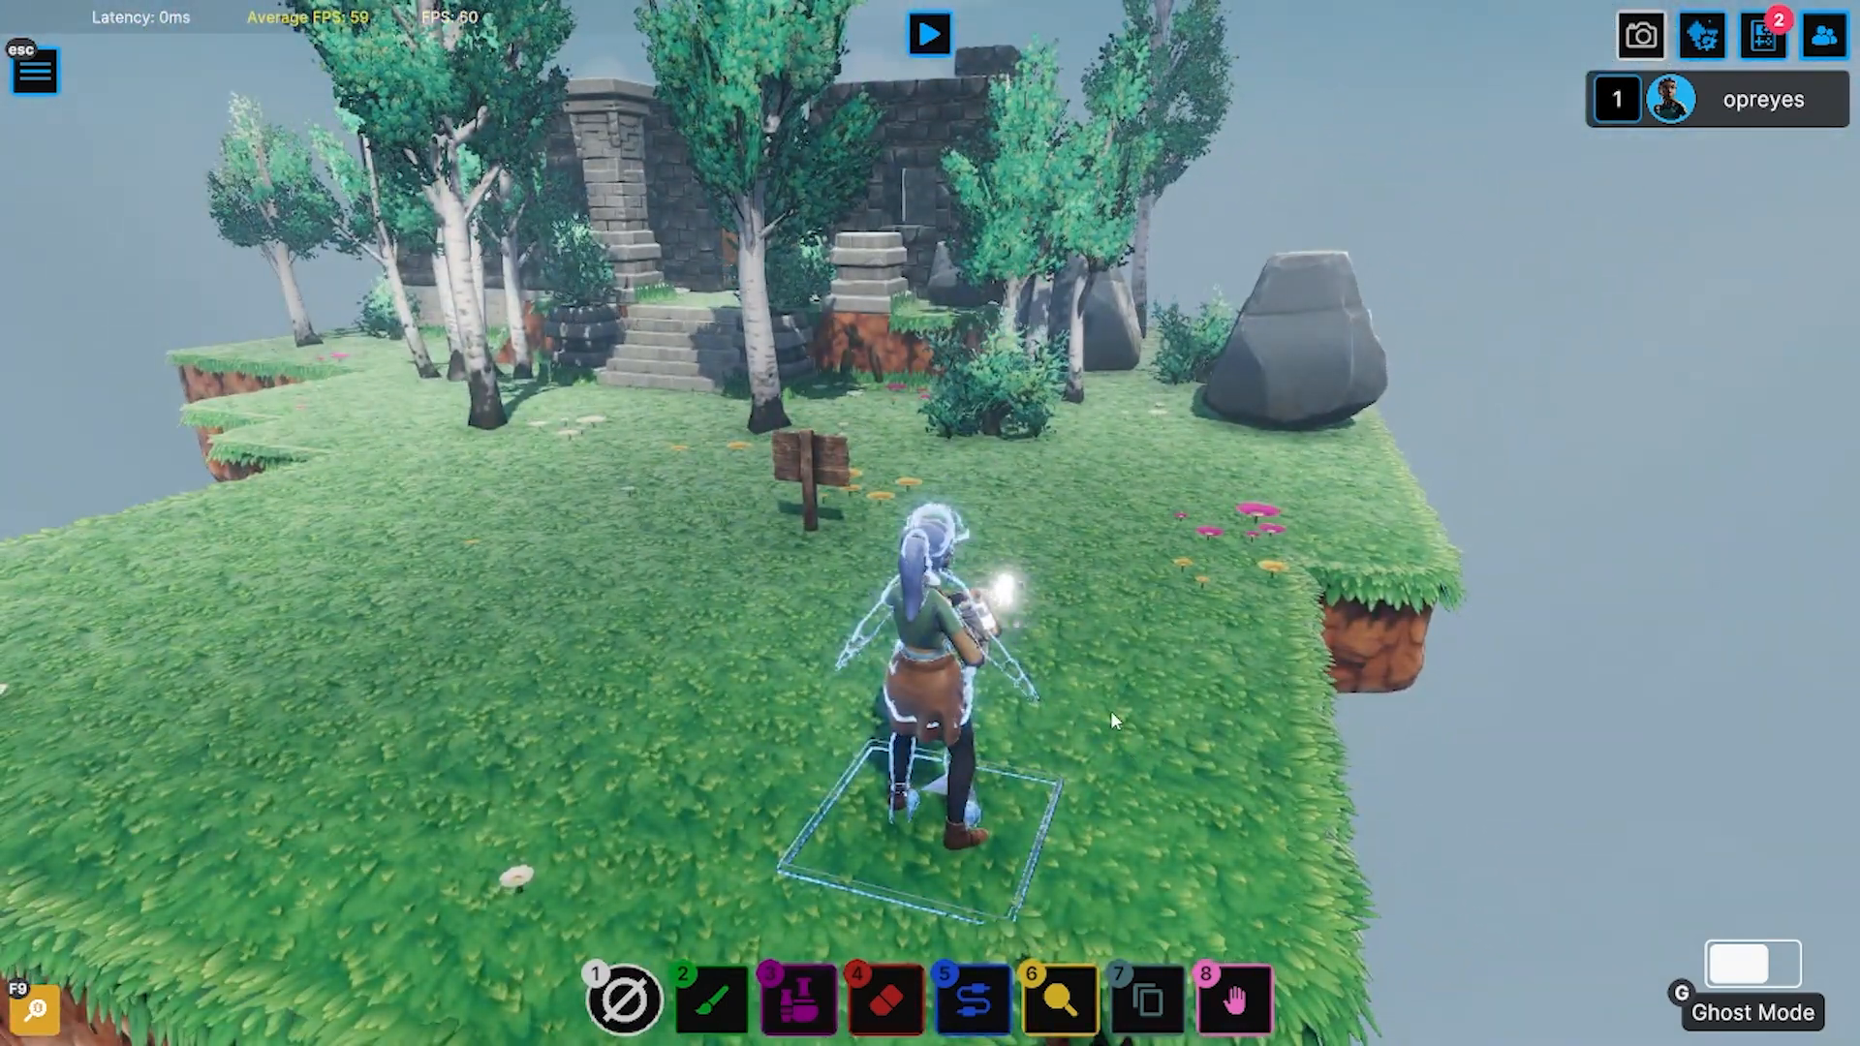
pyautogui.click(800, 986)
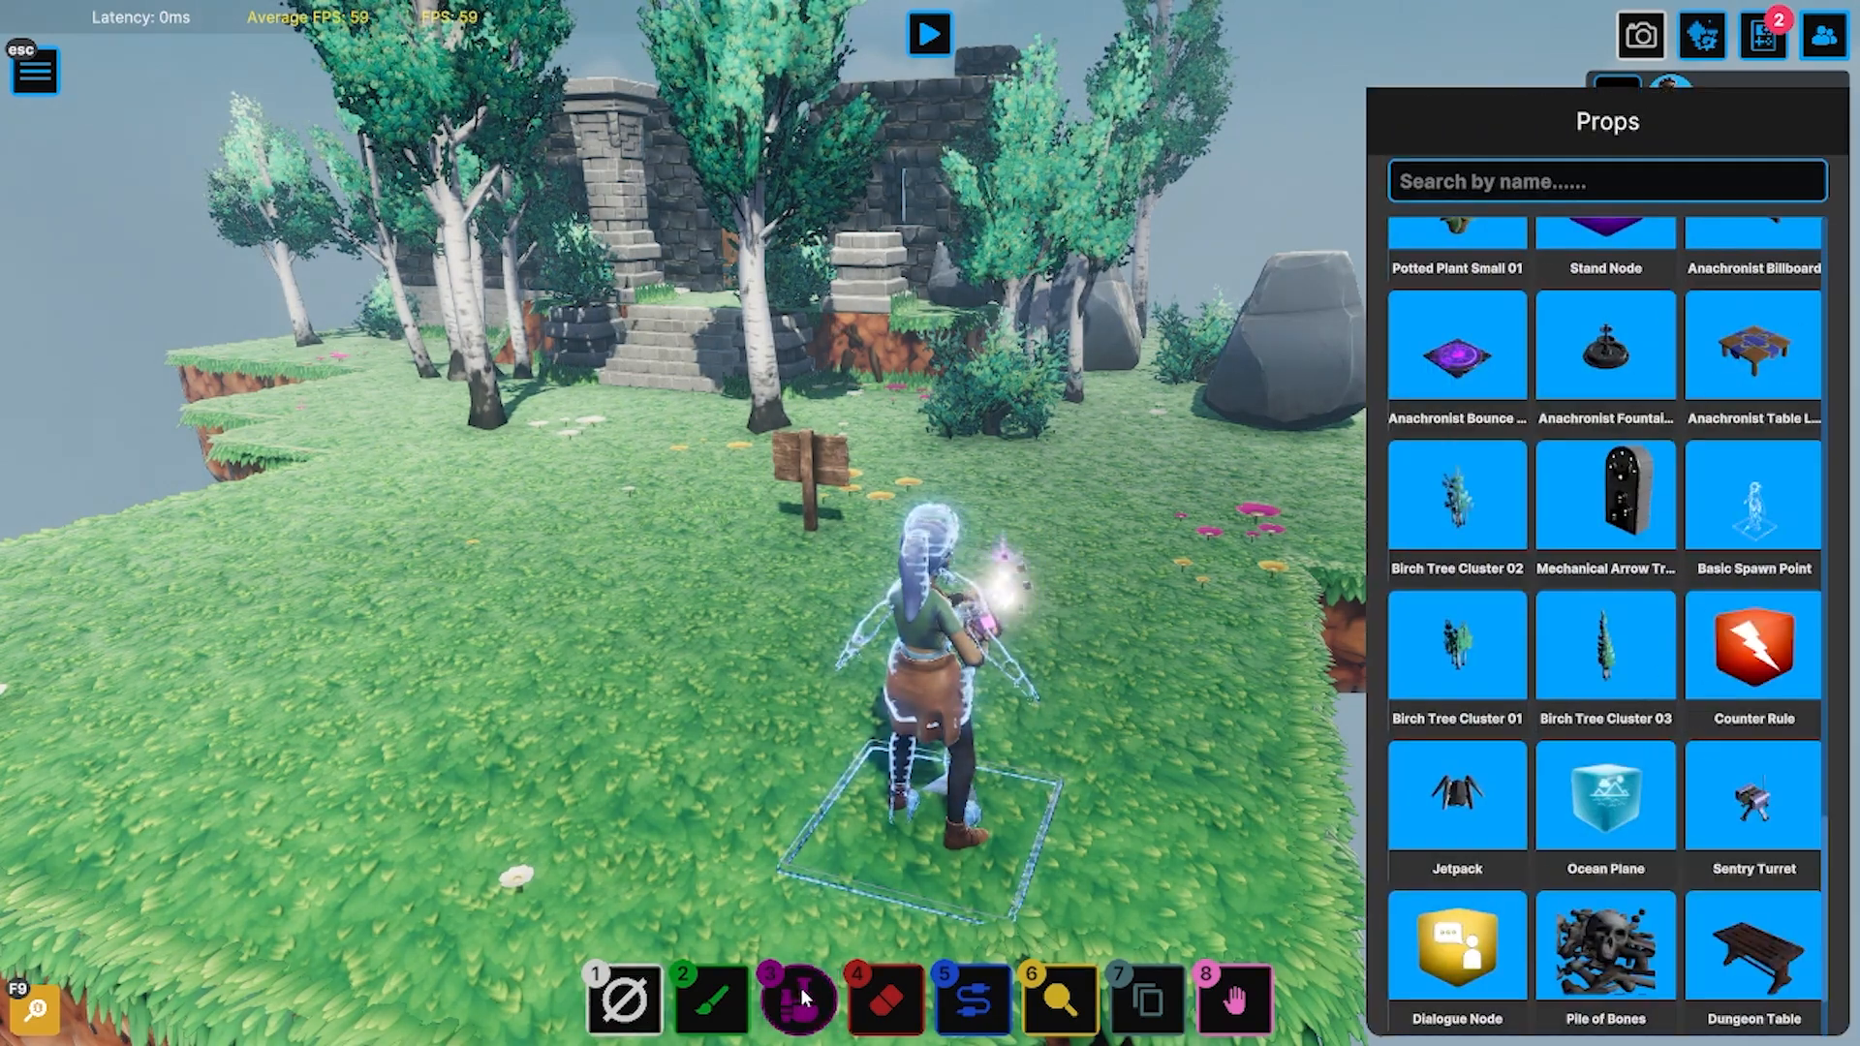
# Step: Check the owned assets available for adding a prop to the game library, keeping the source set to Owned
pyautogui.scroll(10, 1692, 500)
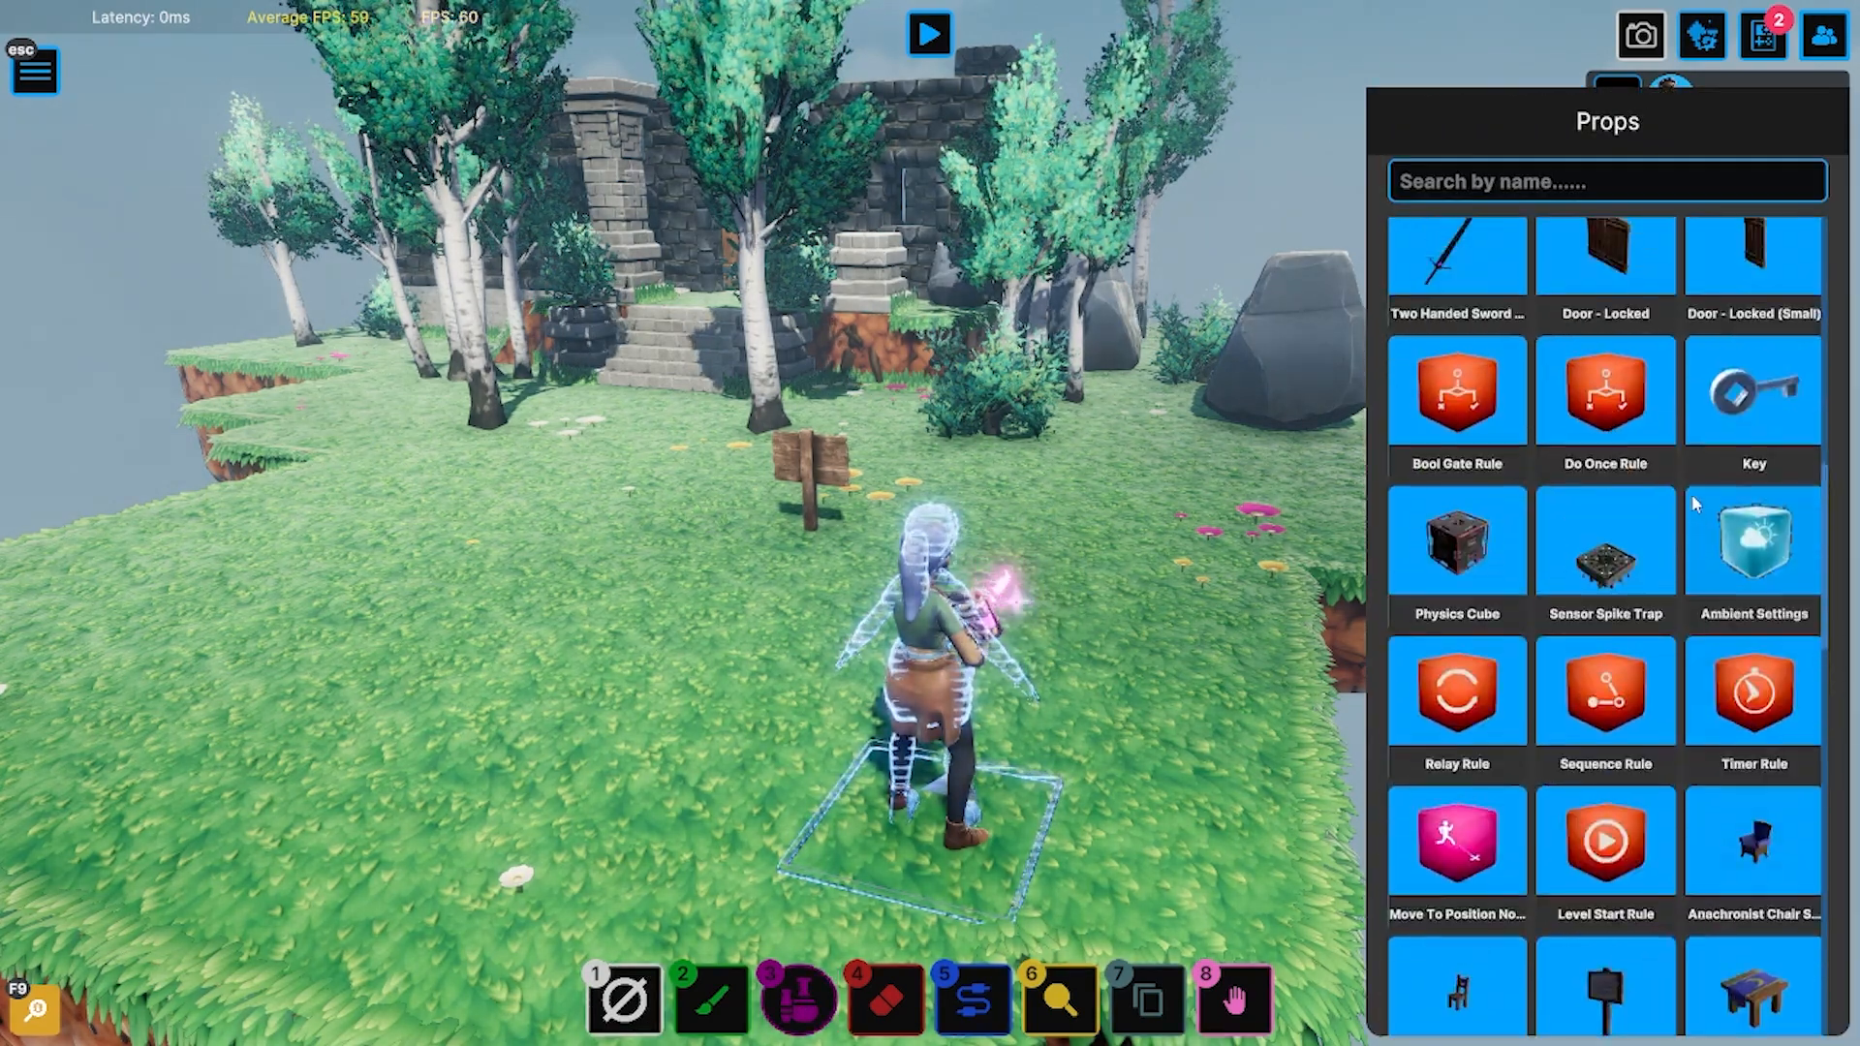
pyautogui.scroll(5, 1693, 501)
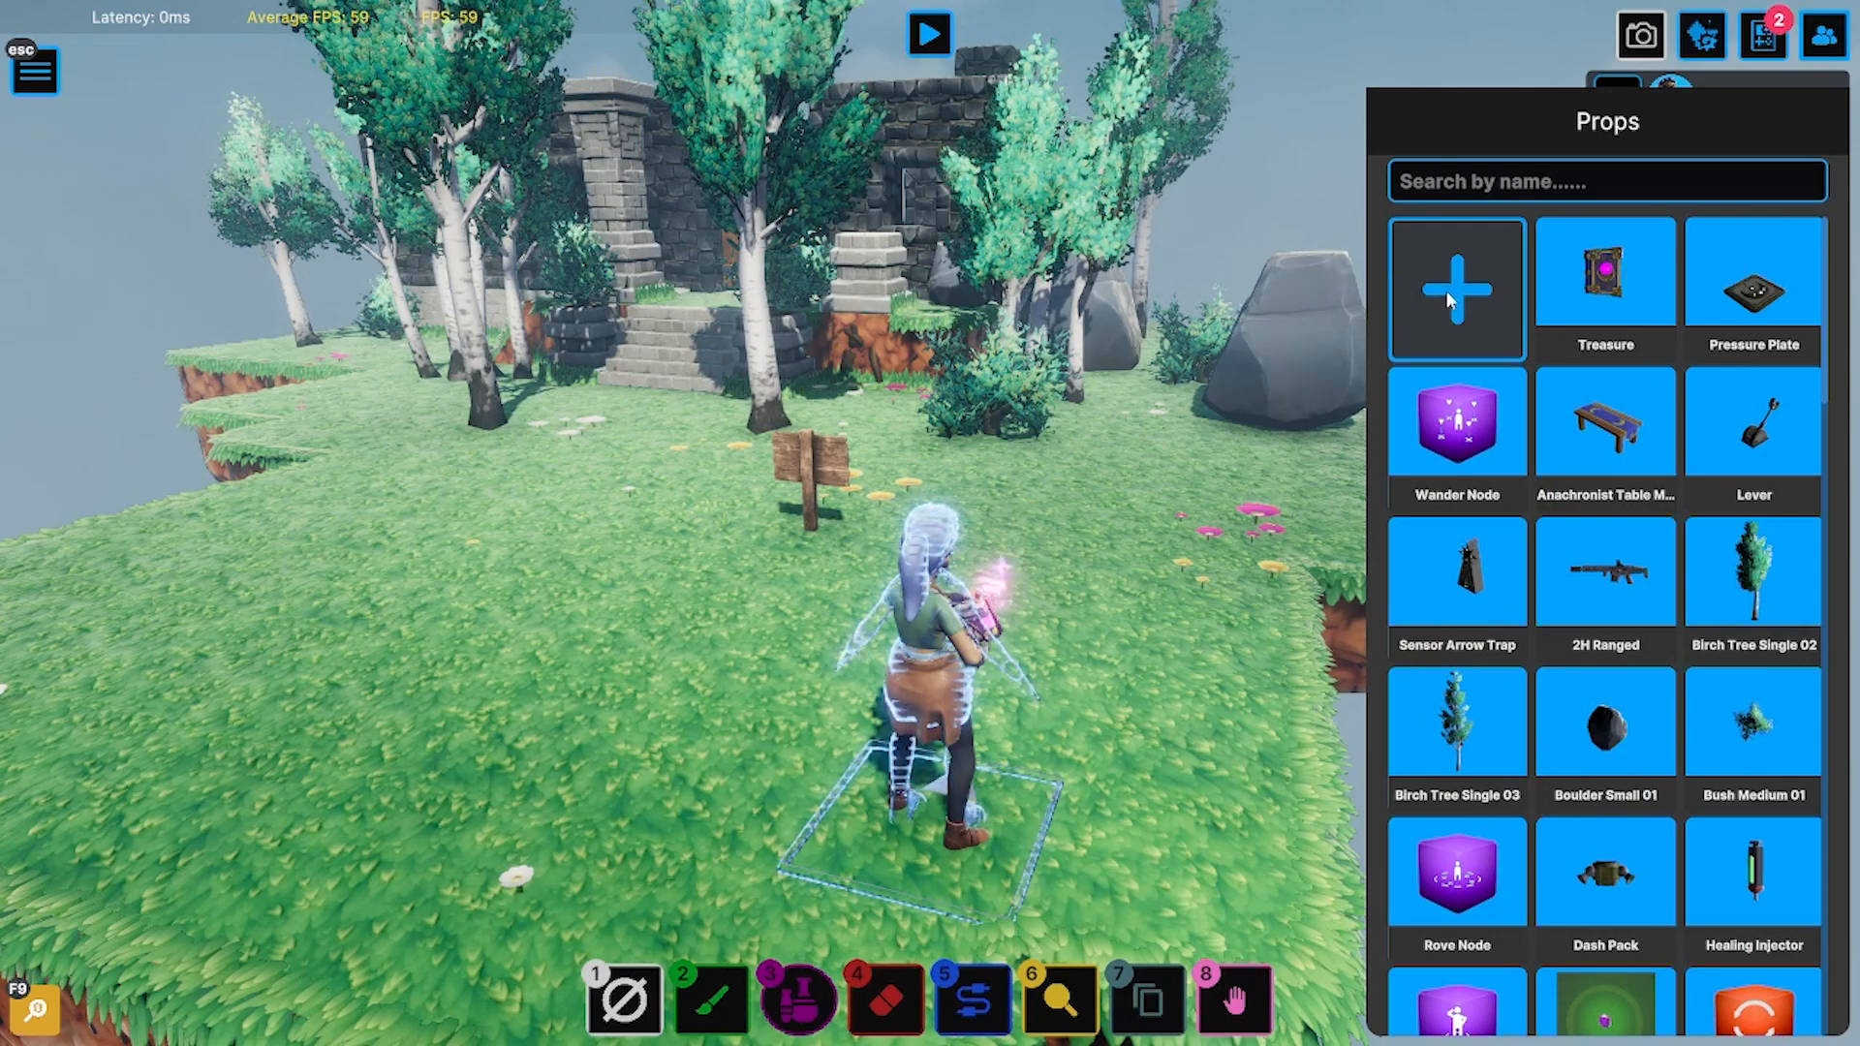
pyautogui.click(1448, 295)
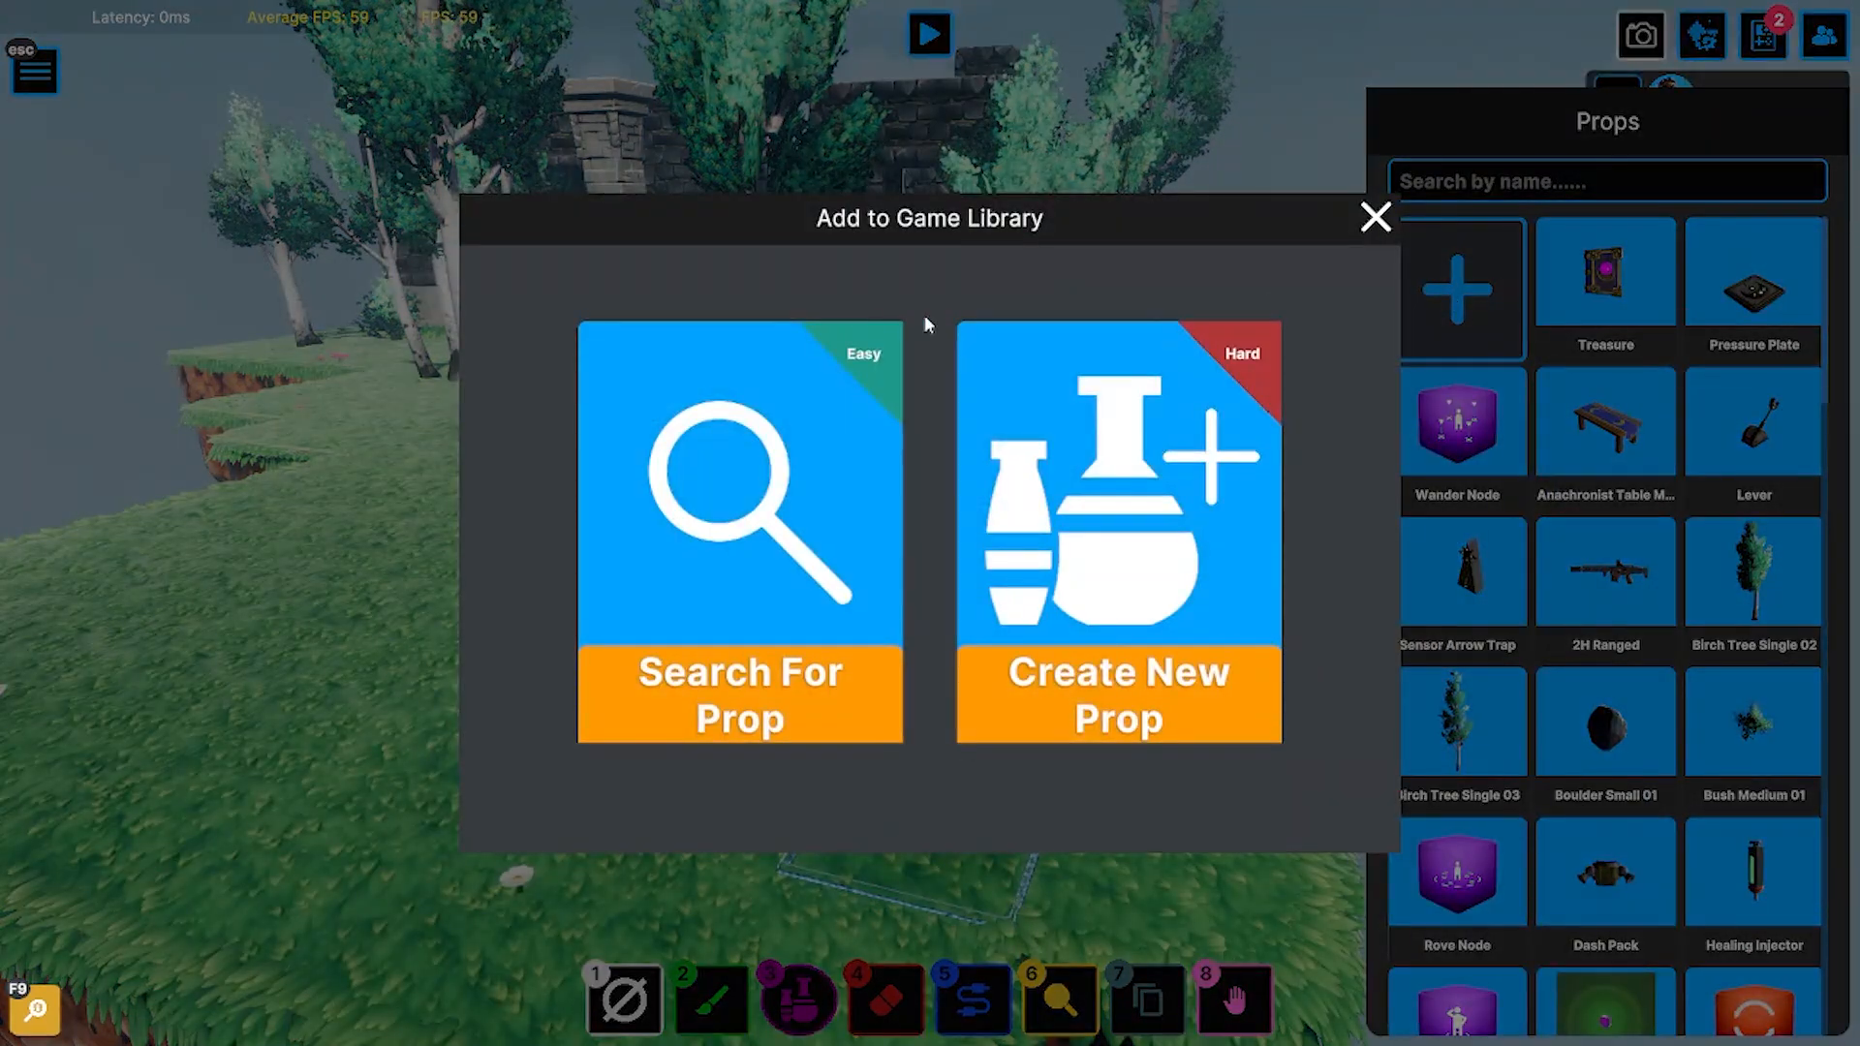
pyautogui.click(800, 632)
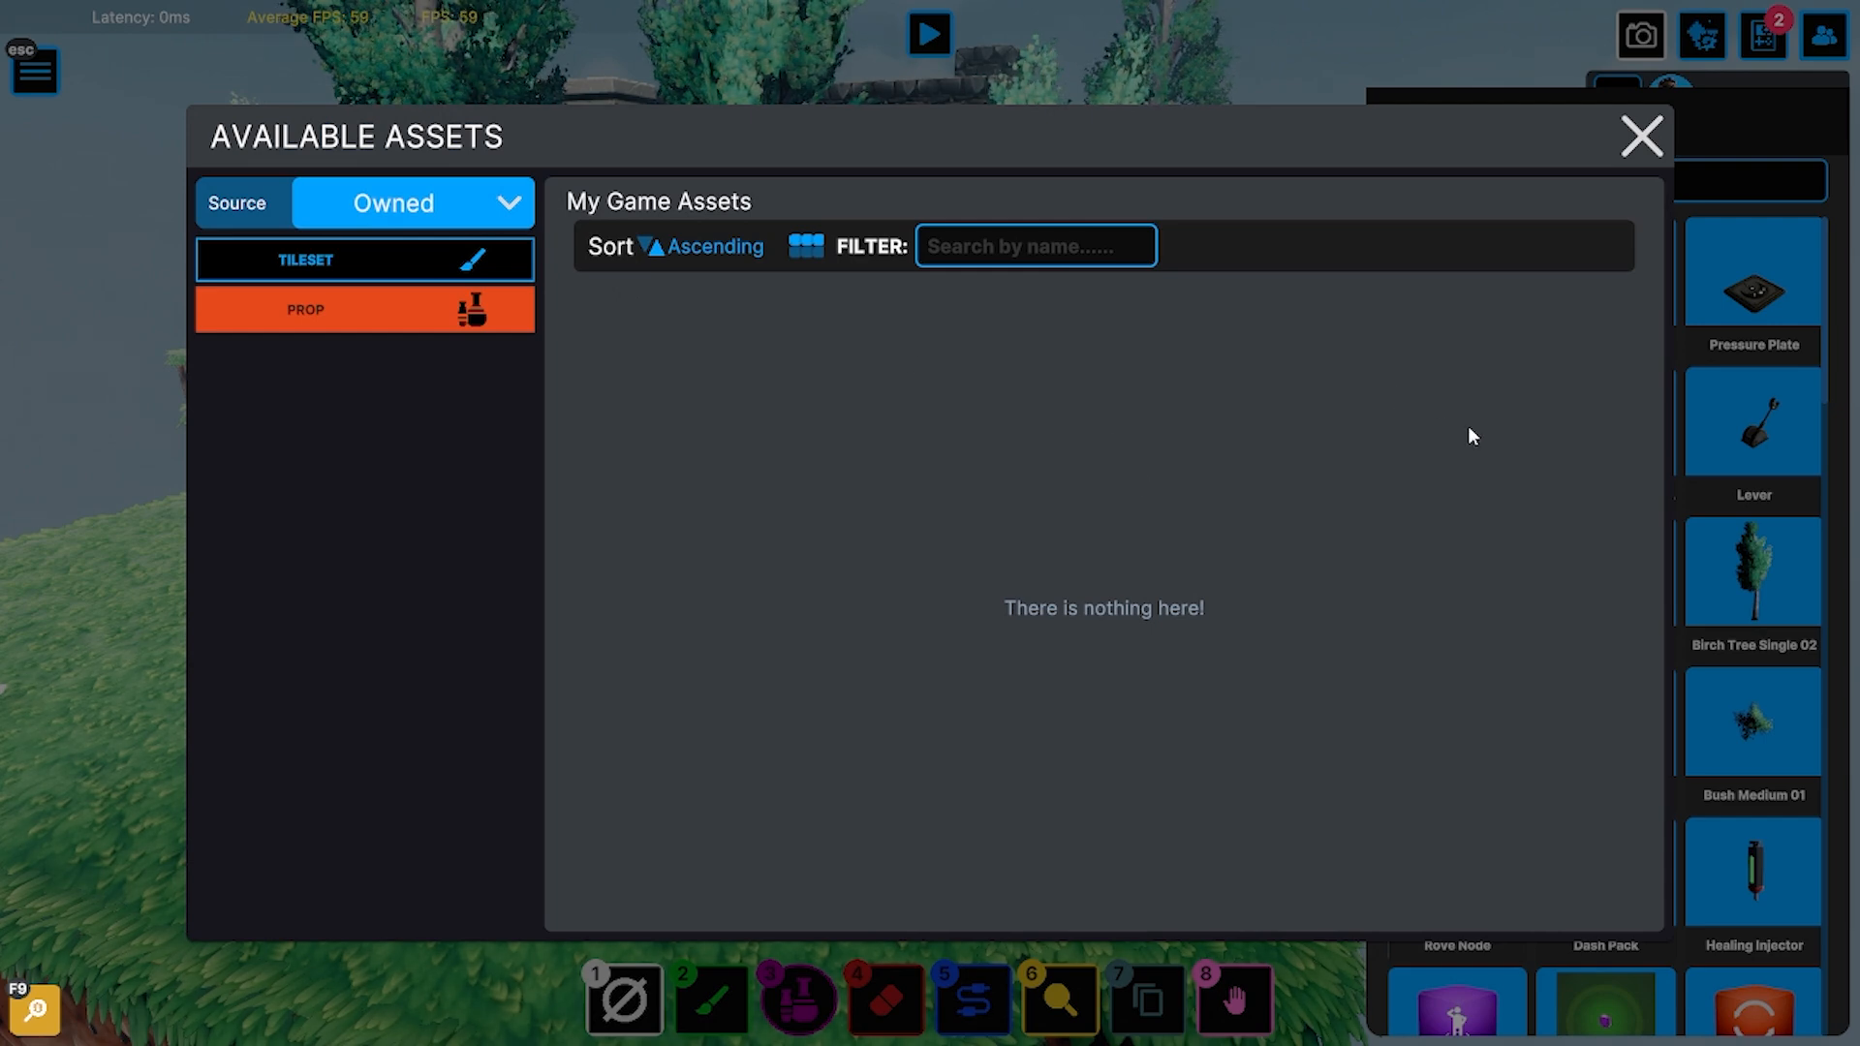
pyautogui.click(470, 201)
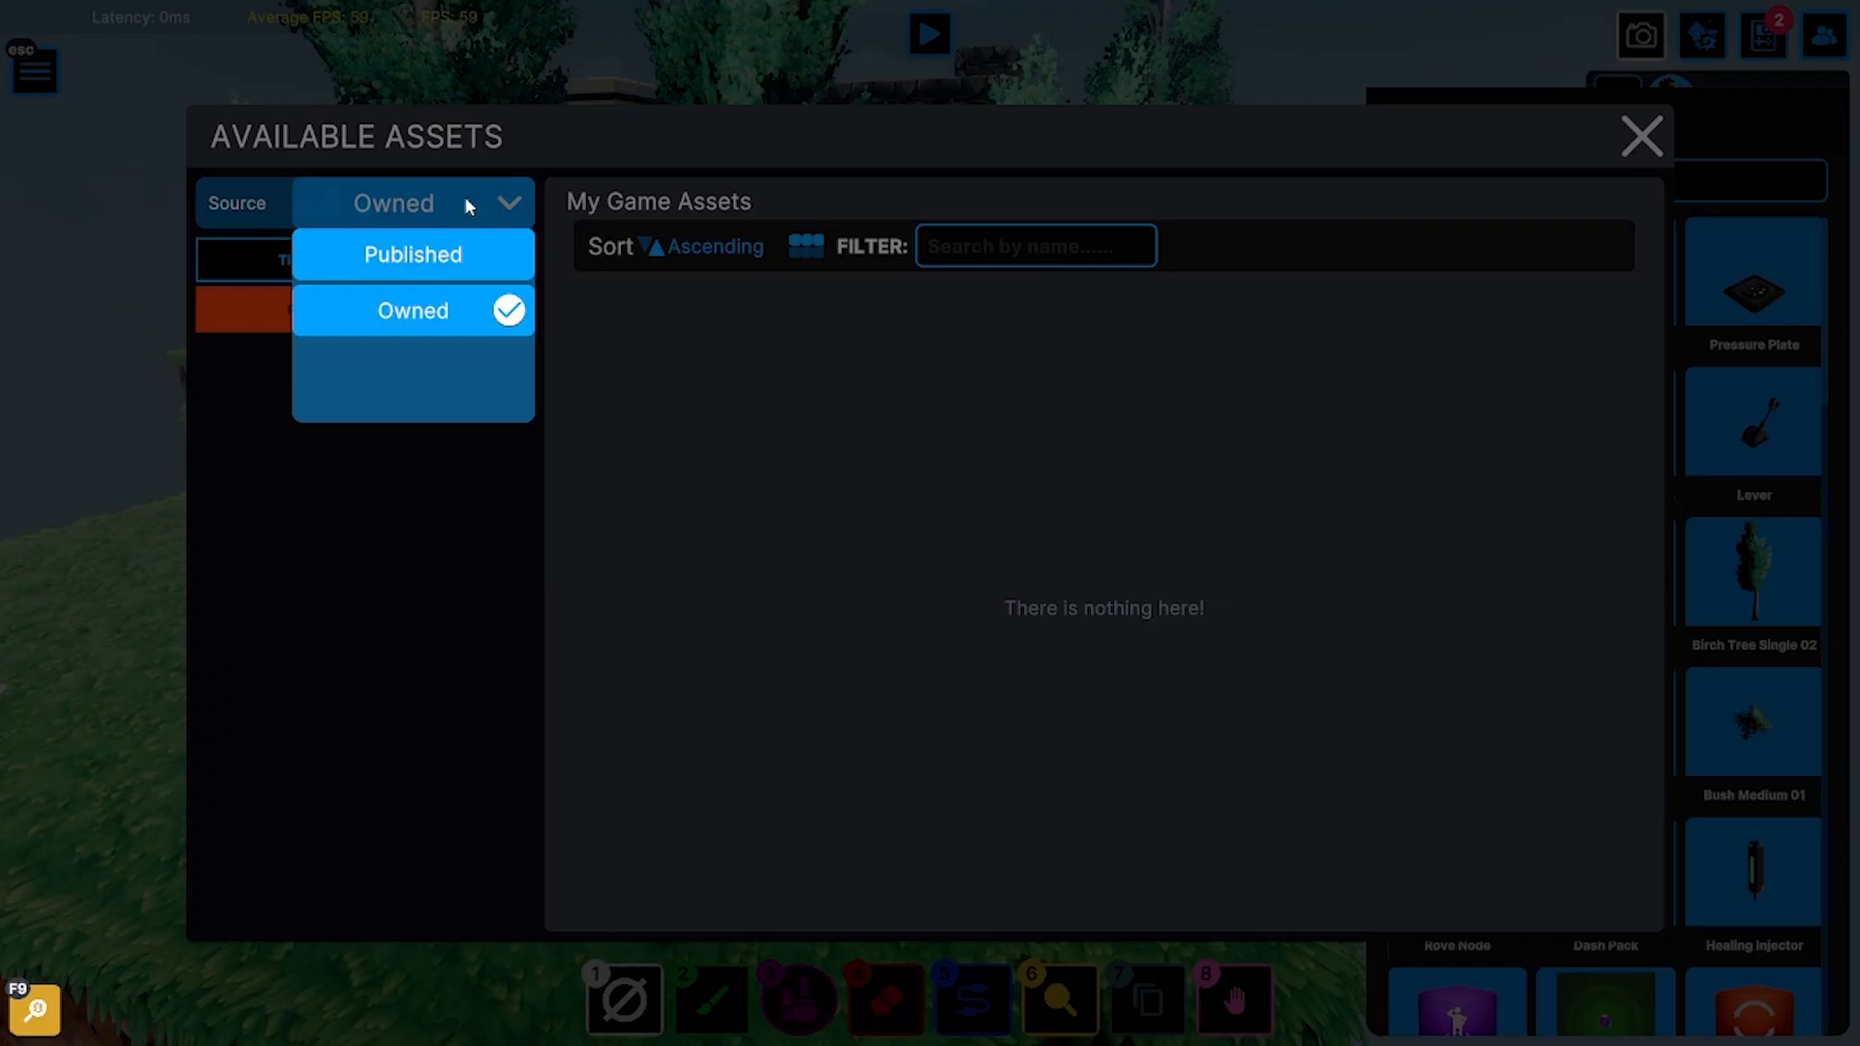
pyautogui.click(438, 323)
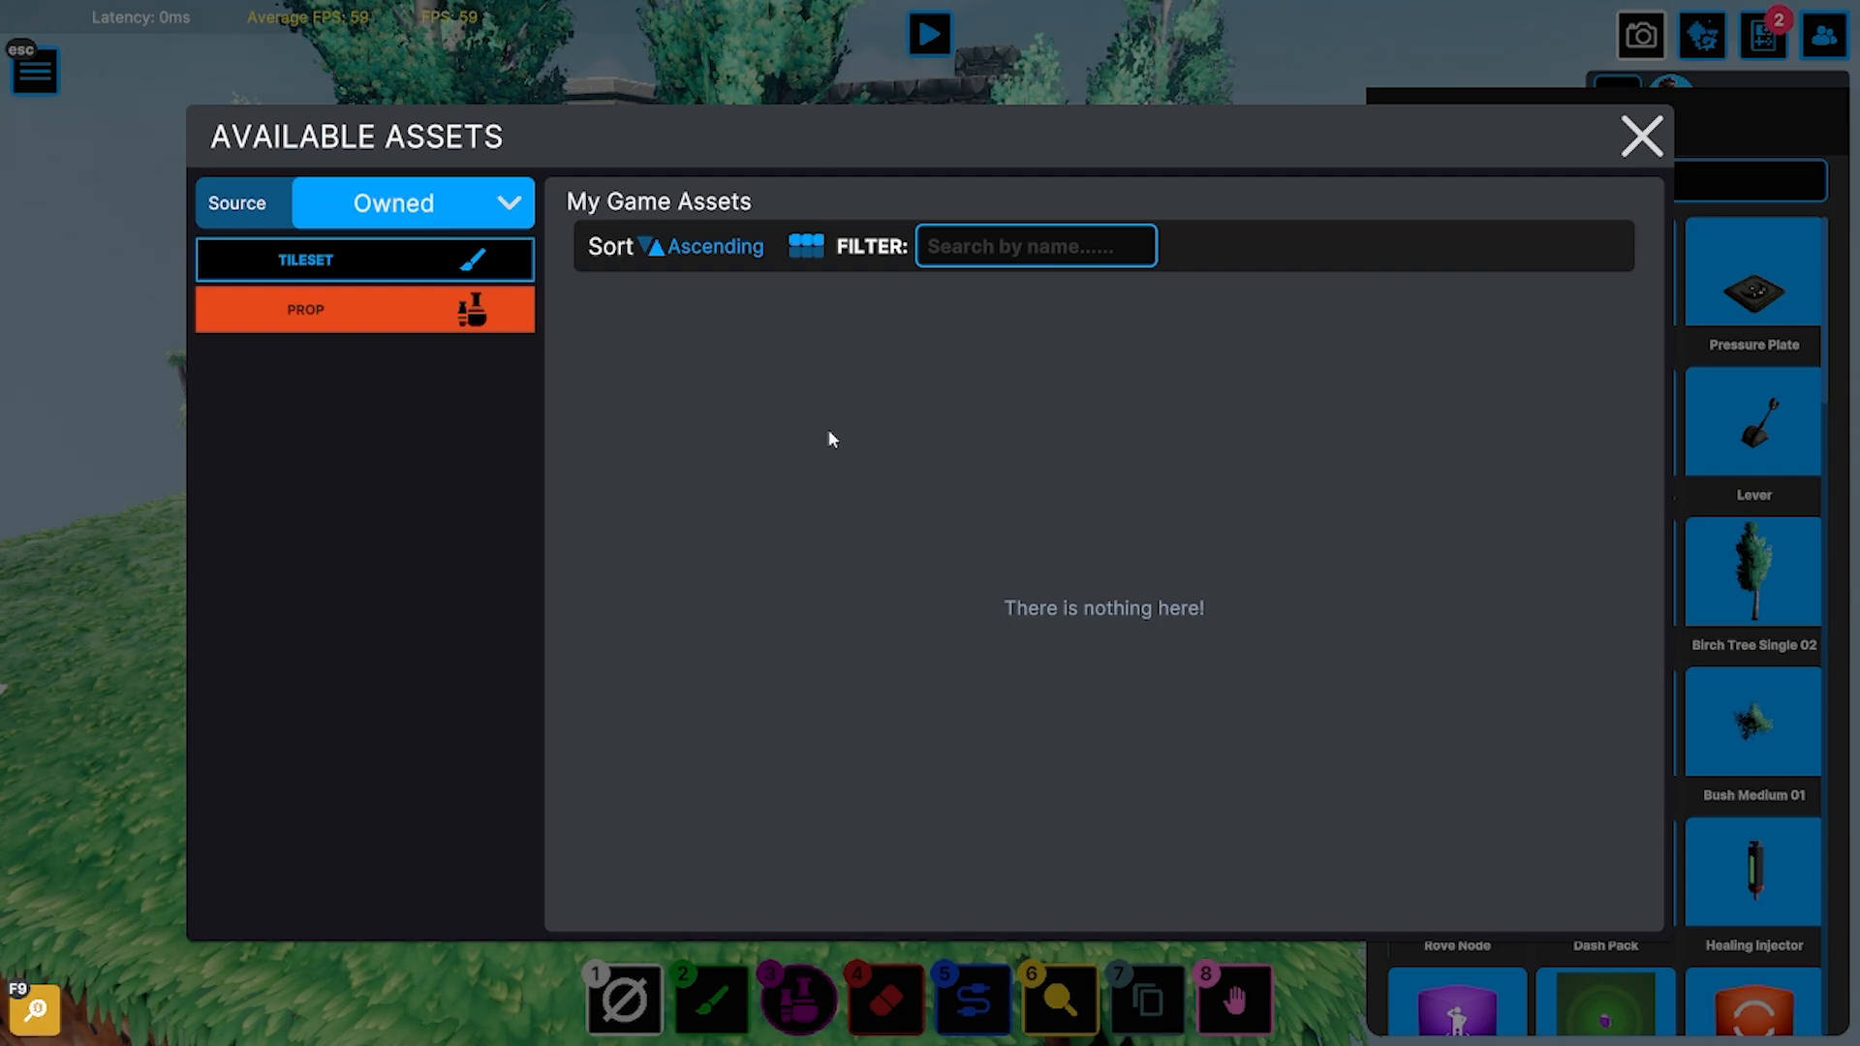
pyautogui.click(1639, 139)
# Step: Place the Dungeon Table 2 prop on the grass between the wooden sign and the island's left edge
pyautogui.scroll(-10, 1754, 405)
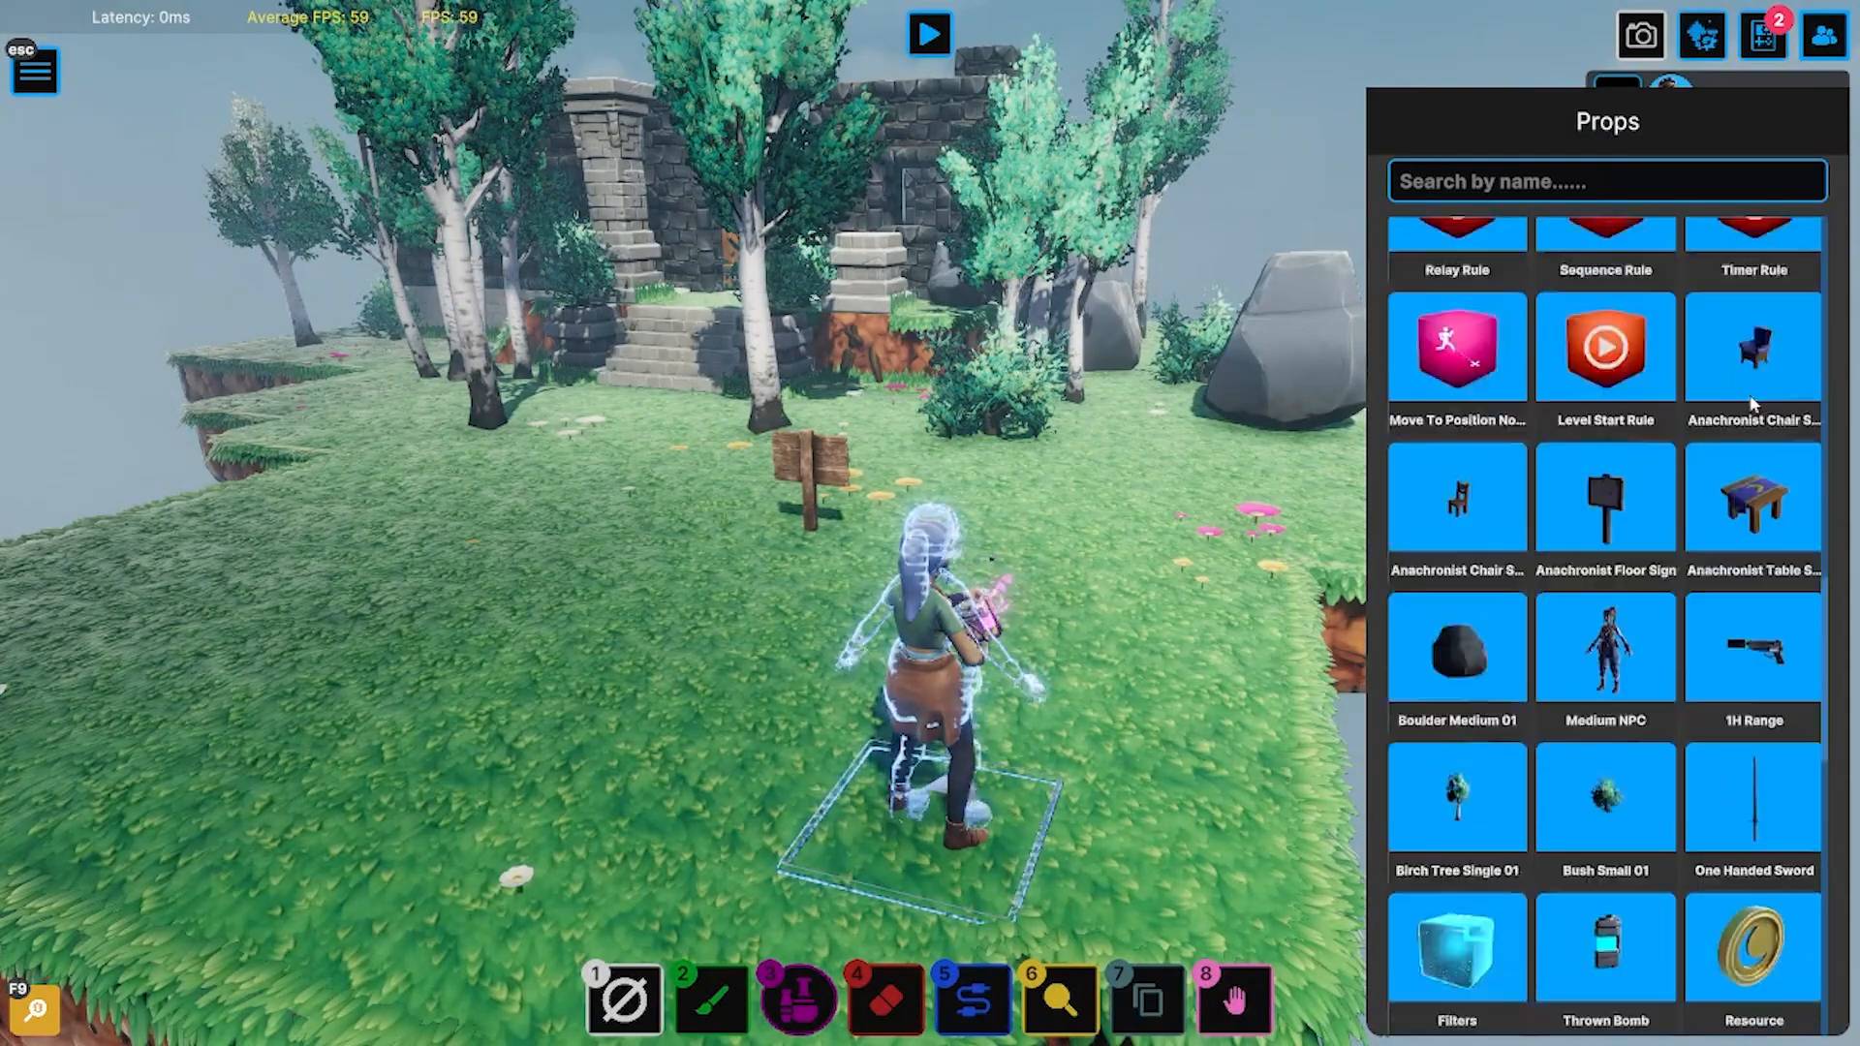
pyautogui.scroll(-6, 1748, 399)
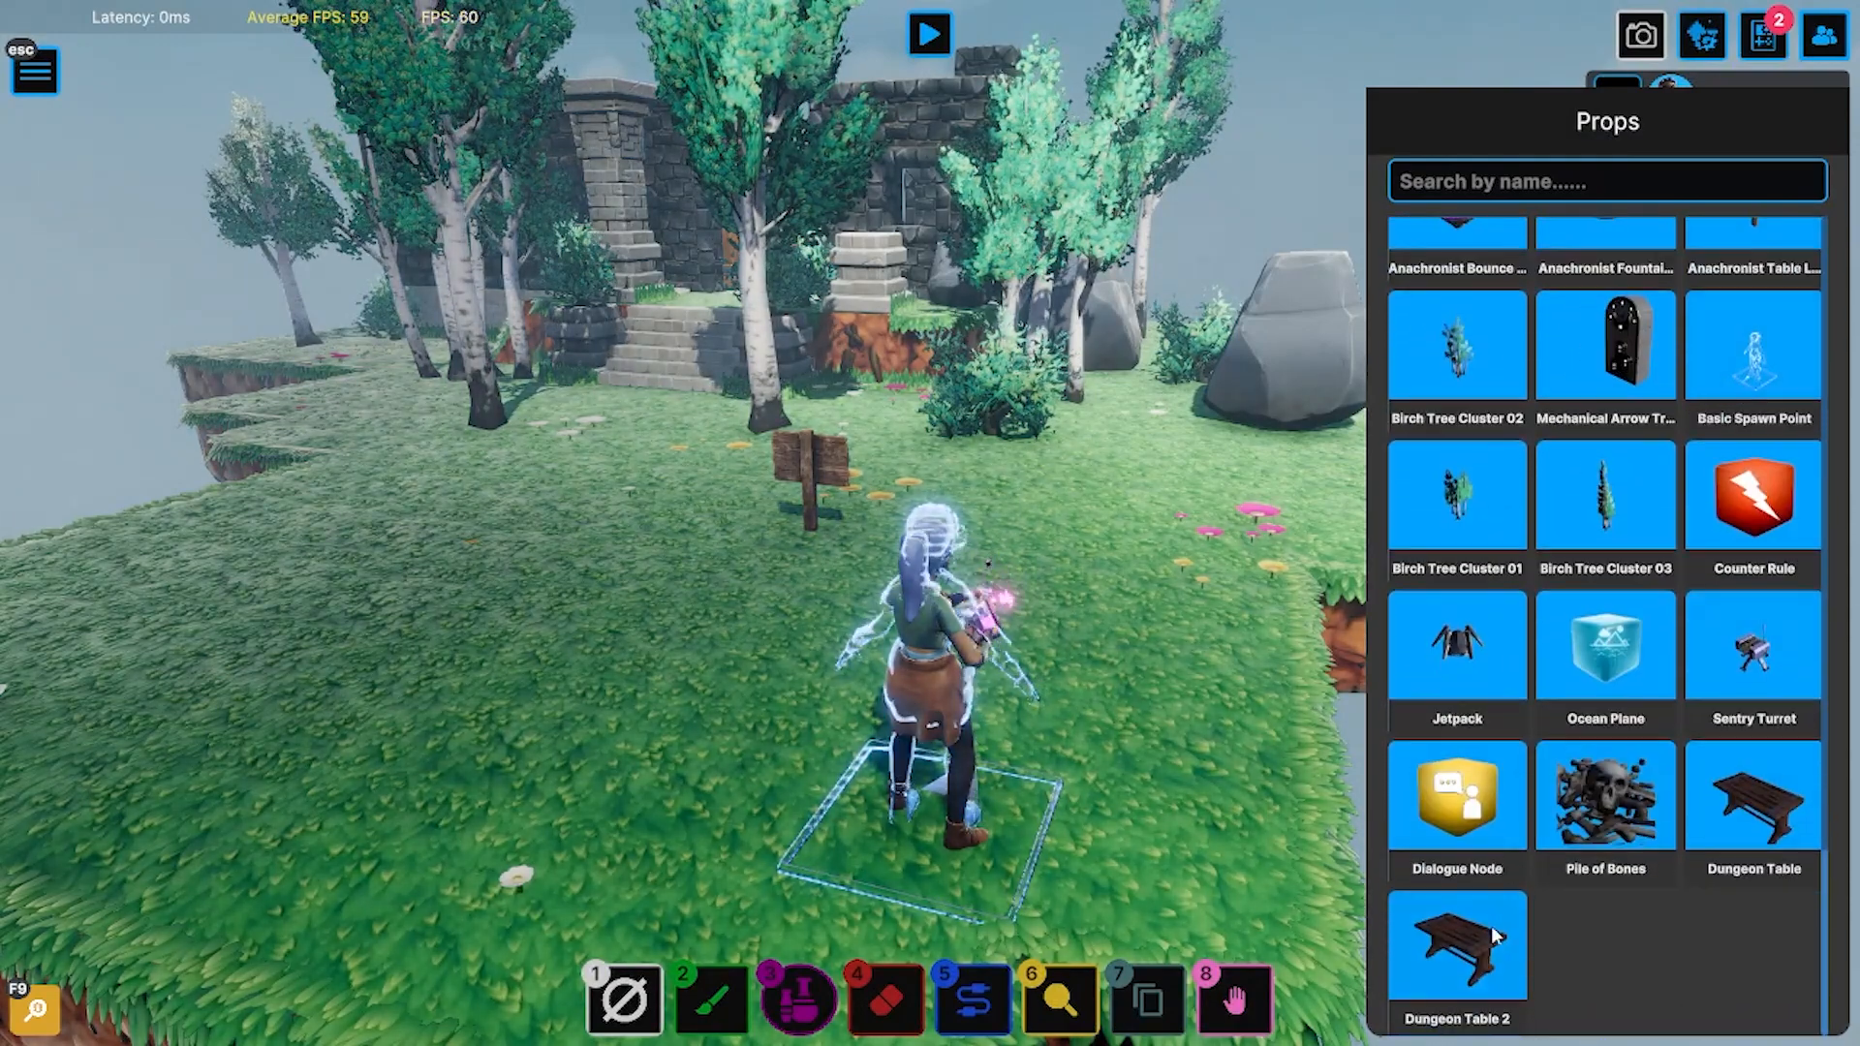
pyautogui.click(1474, 939)
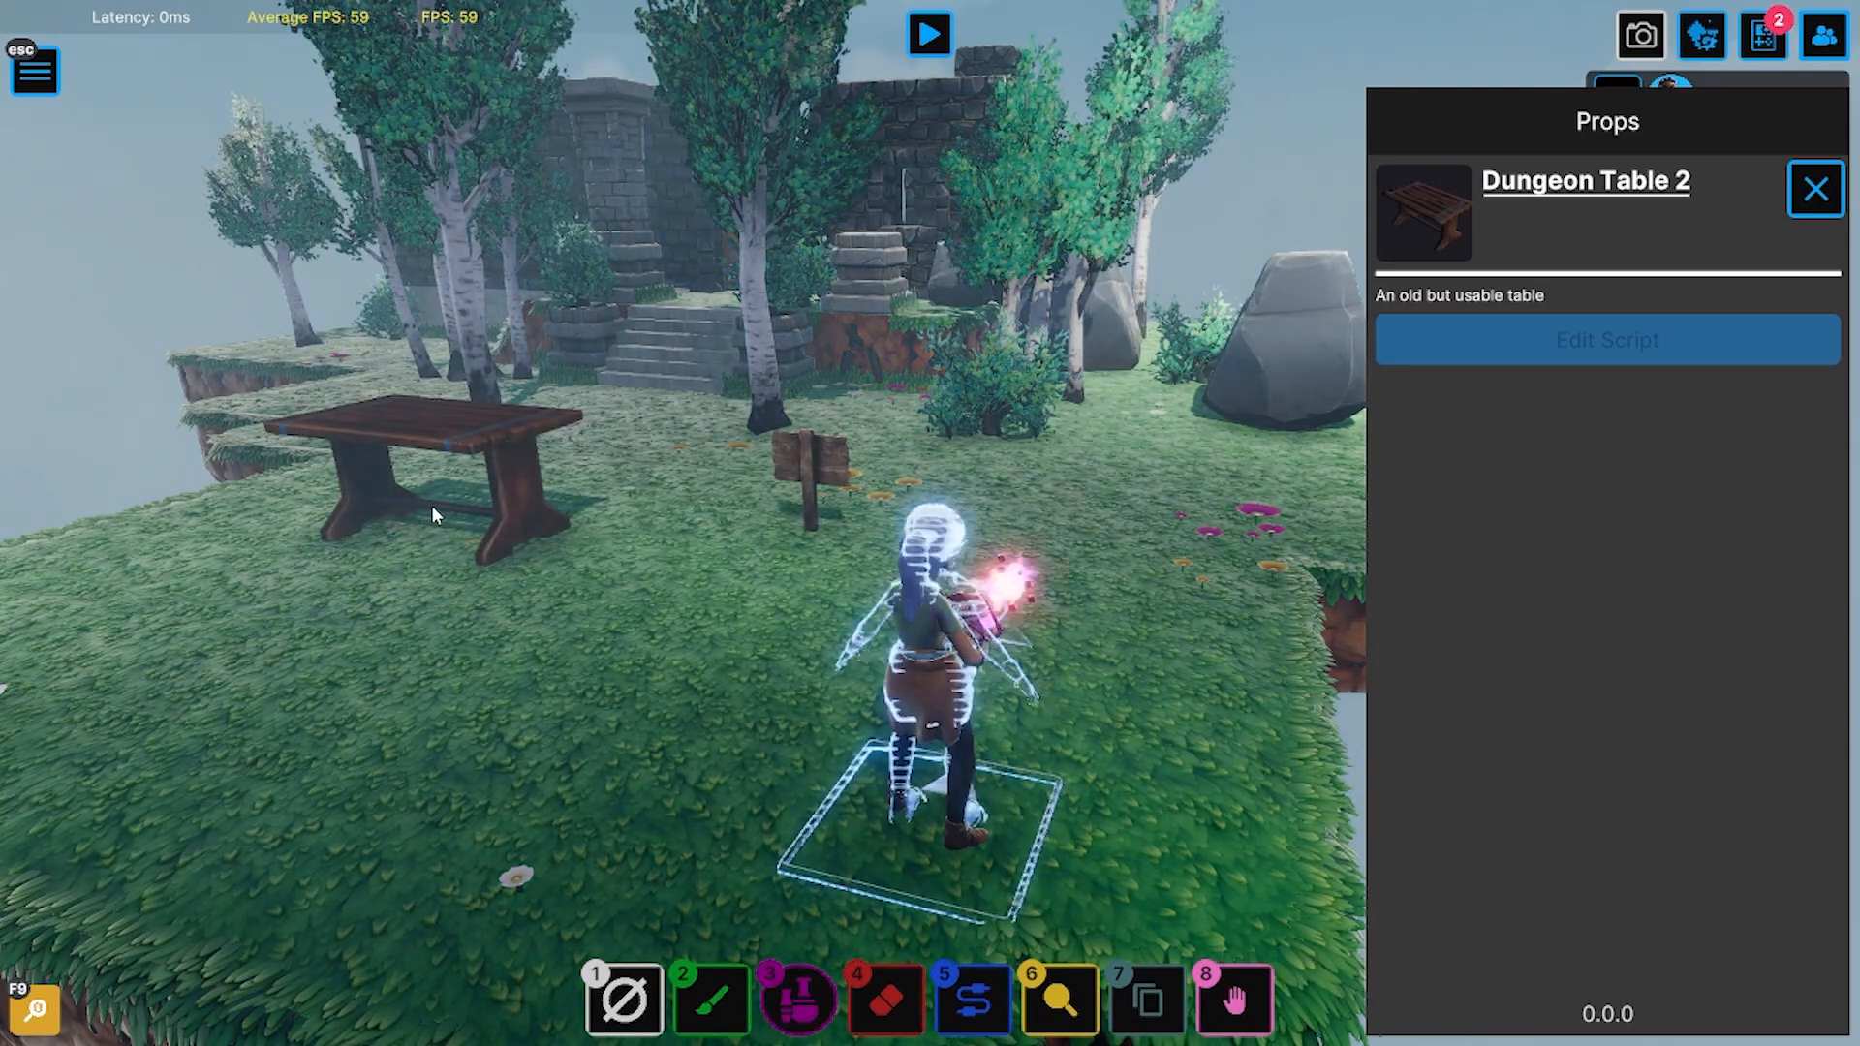
pyautogui.click(432, 503)
pyautogui.click(1818, 191)
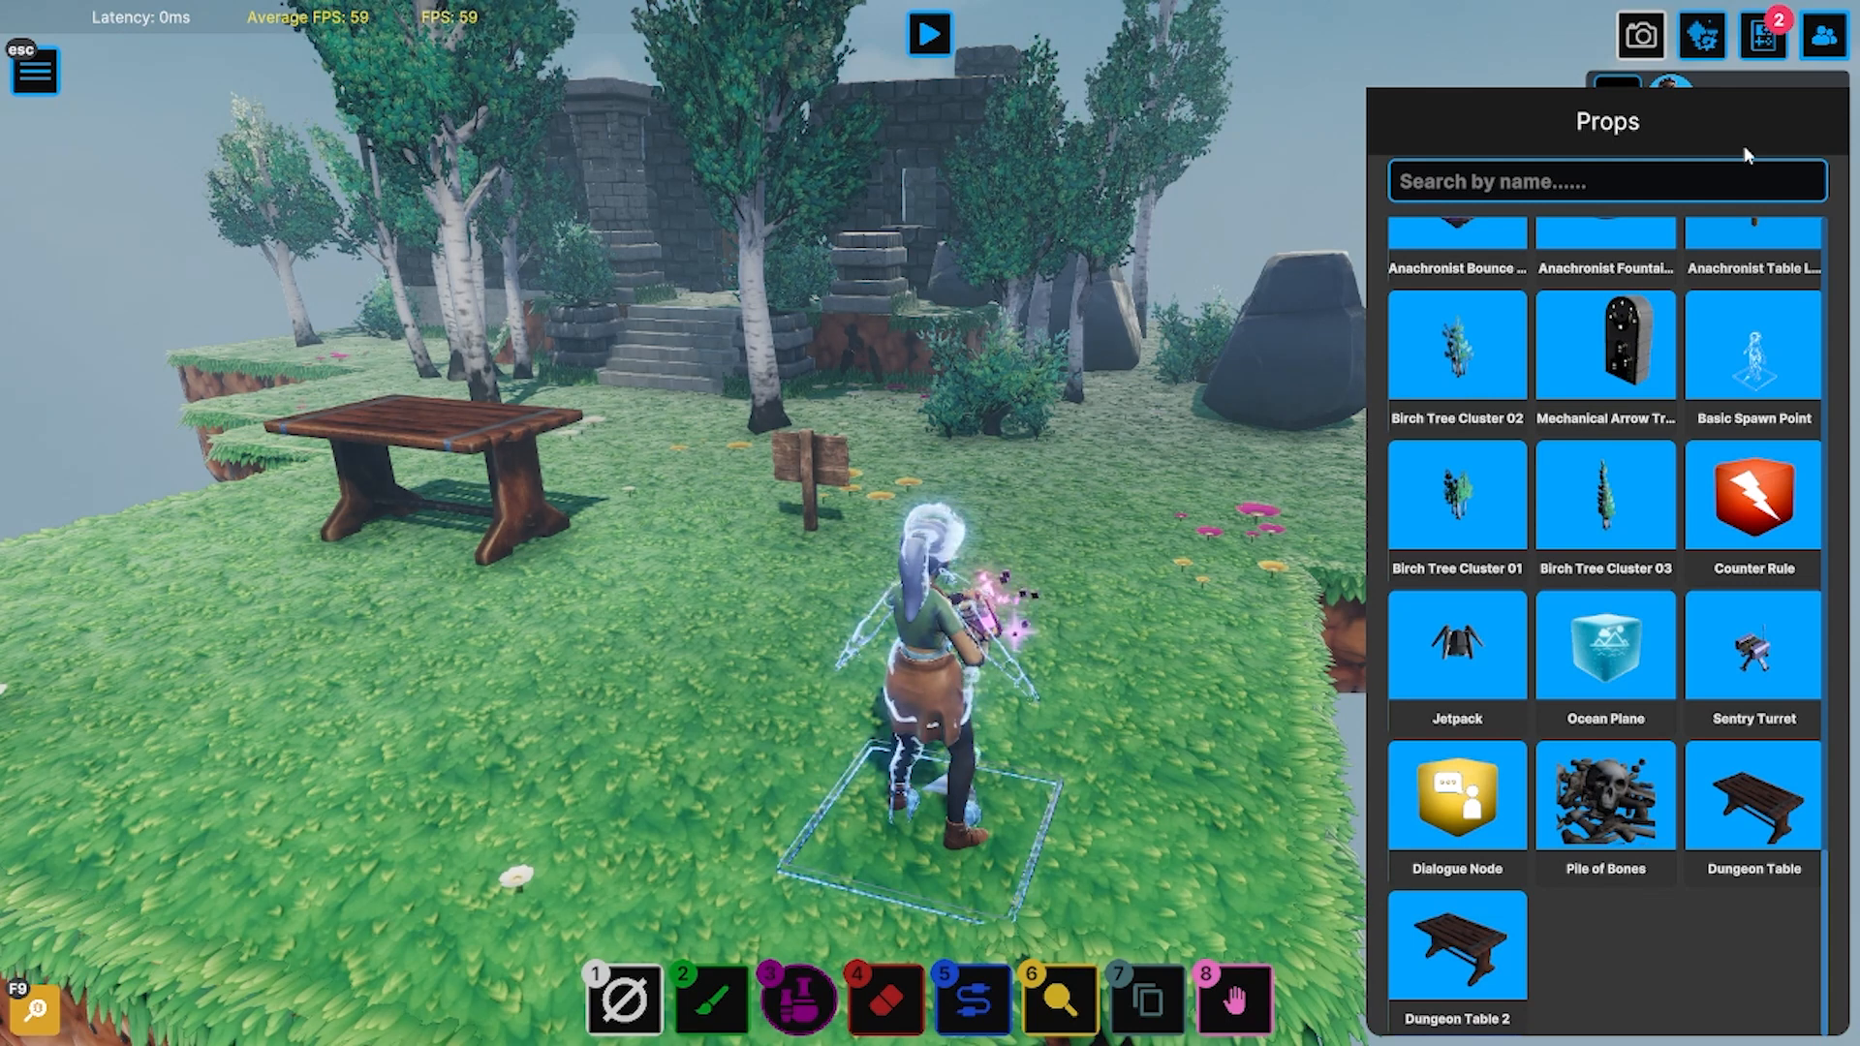
# Step: Playtest the level by jumping the character onto the placed table and moving around it to test its collision
pyautogui.click(930, 37)
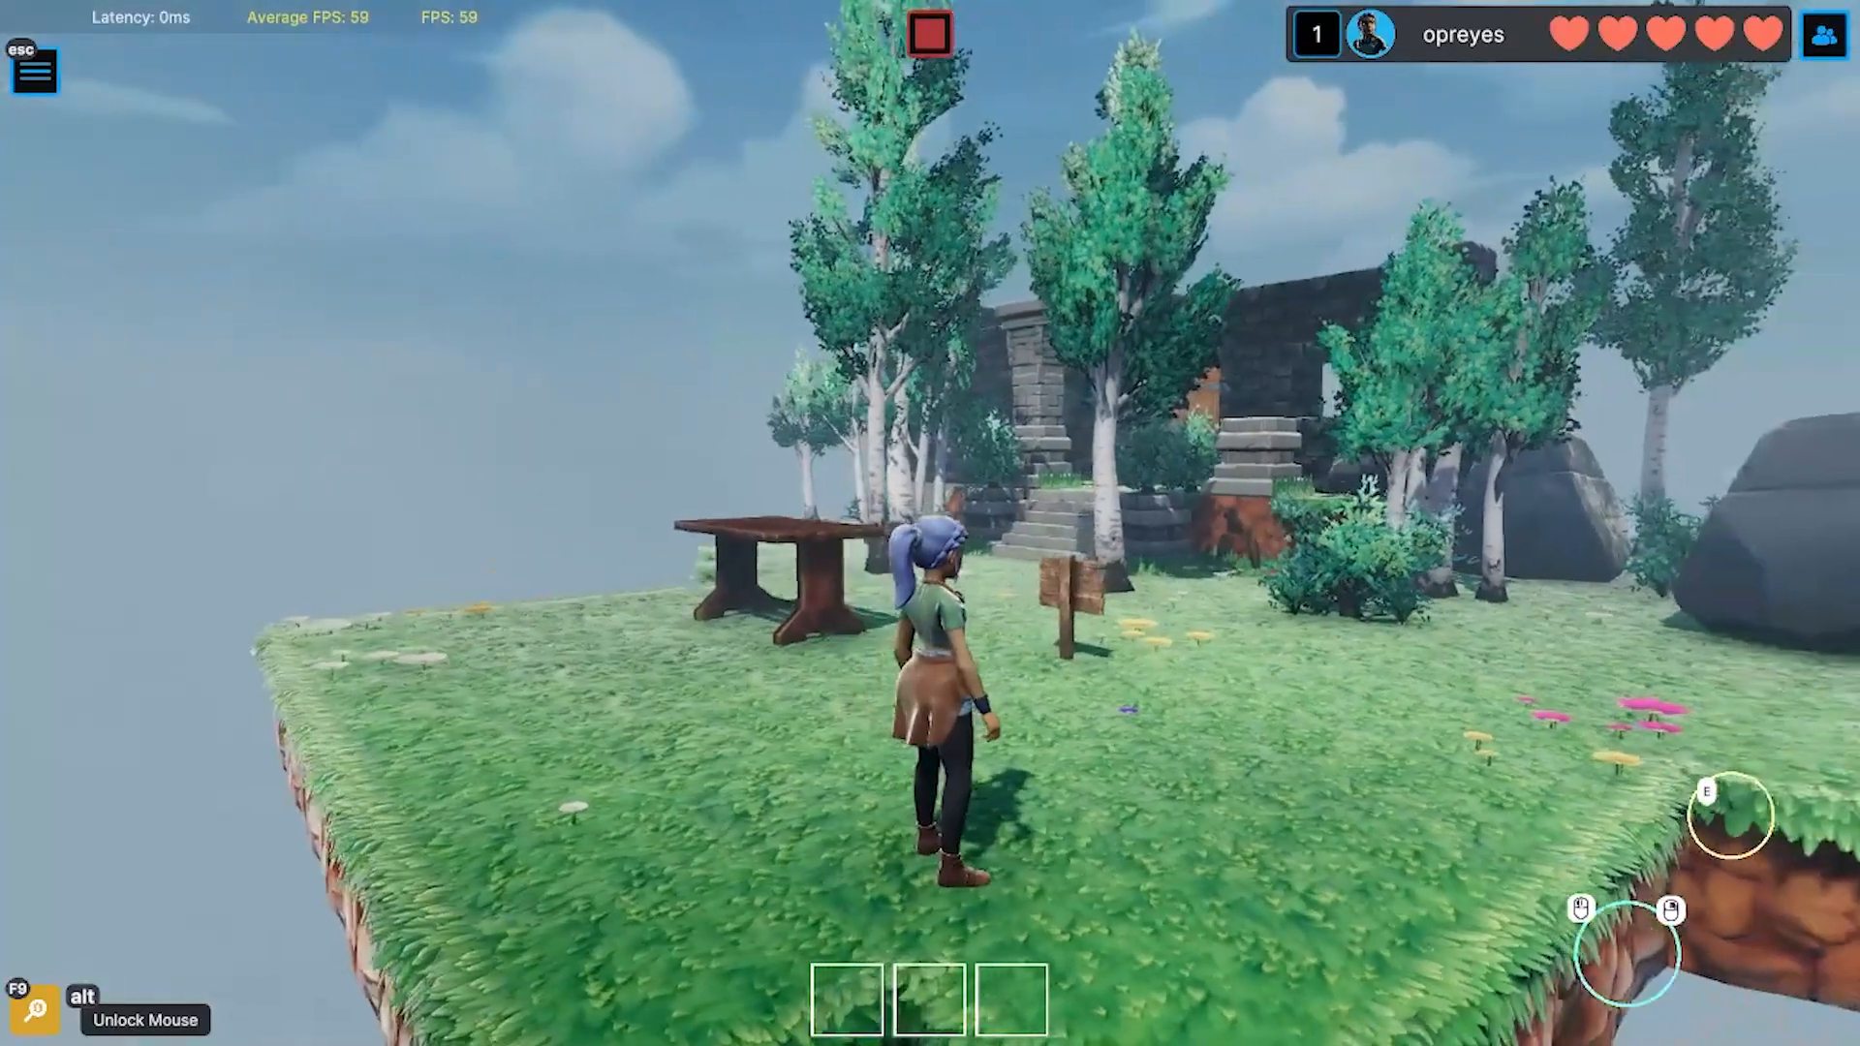
pyautogui.press('w')
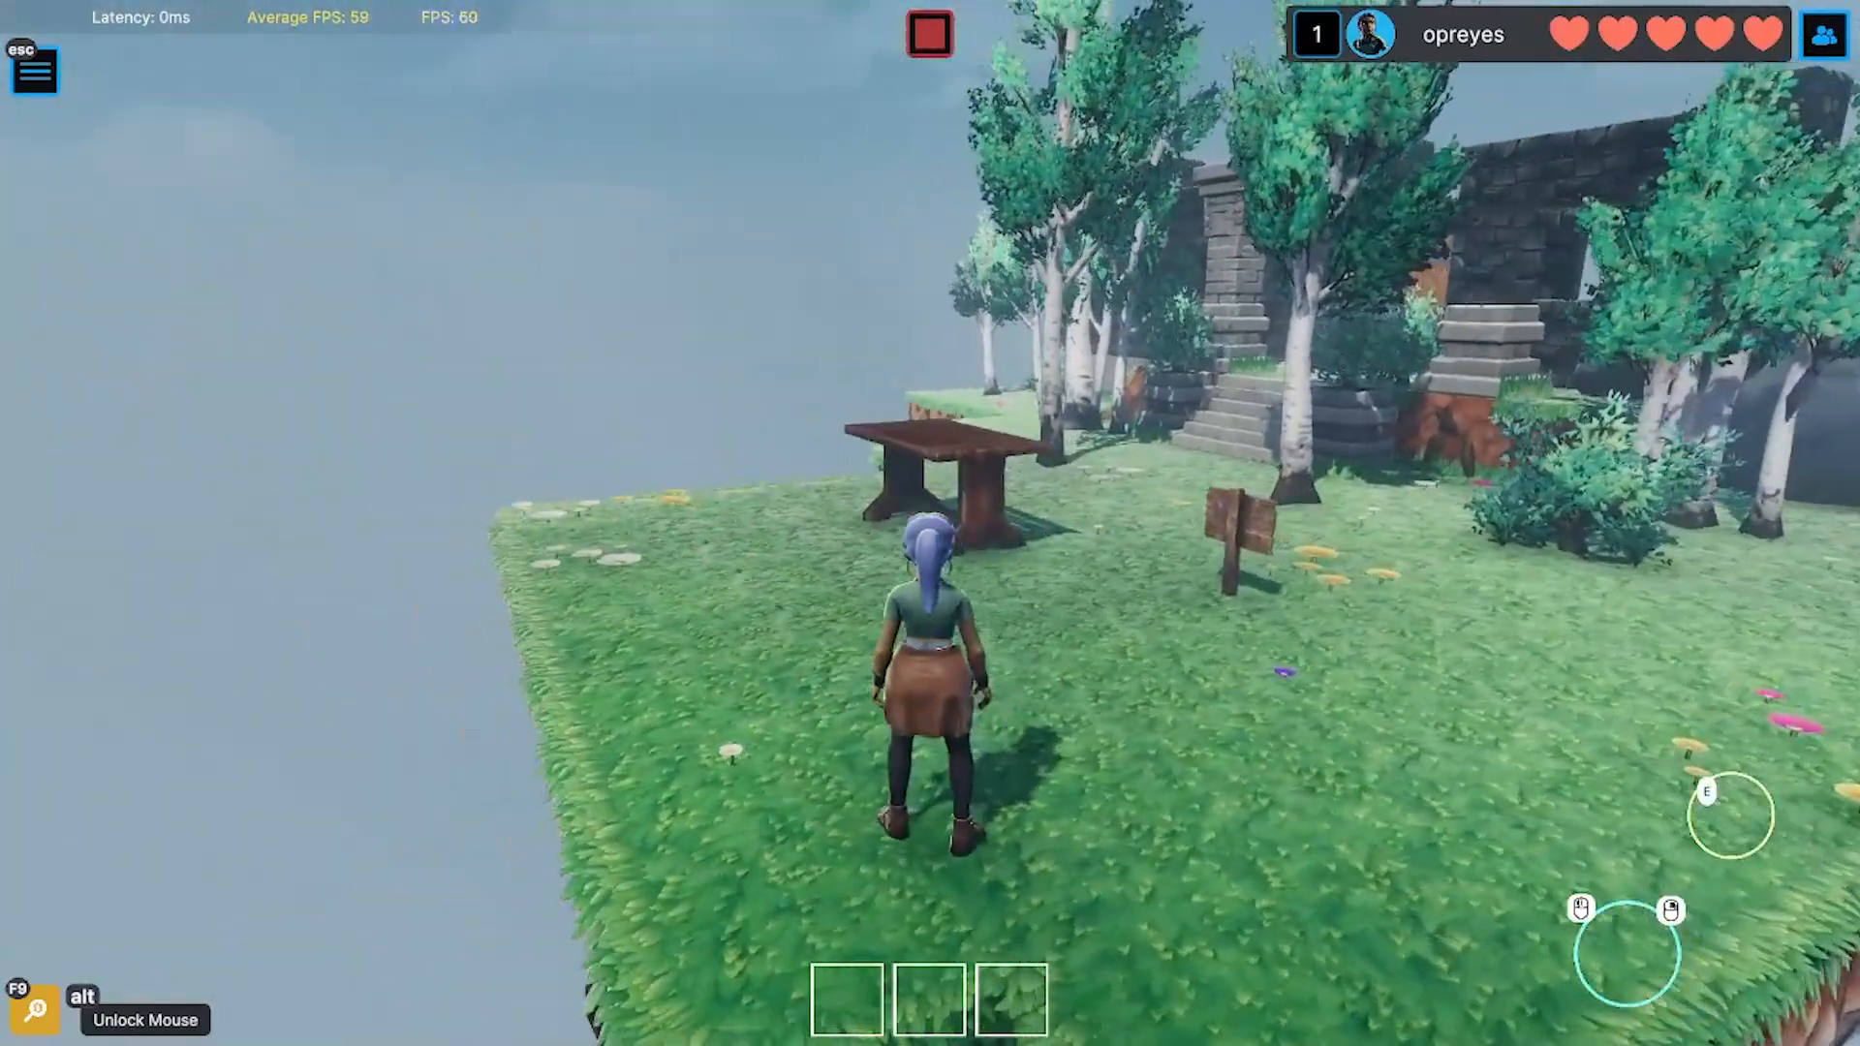
pyautogui.press('w')
pyautogui.press('space')
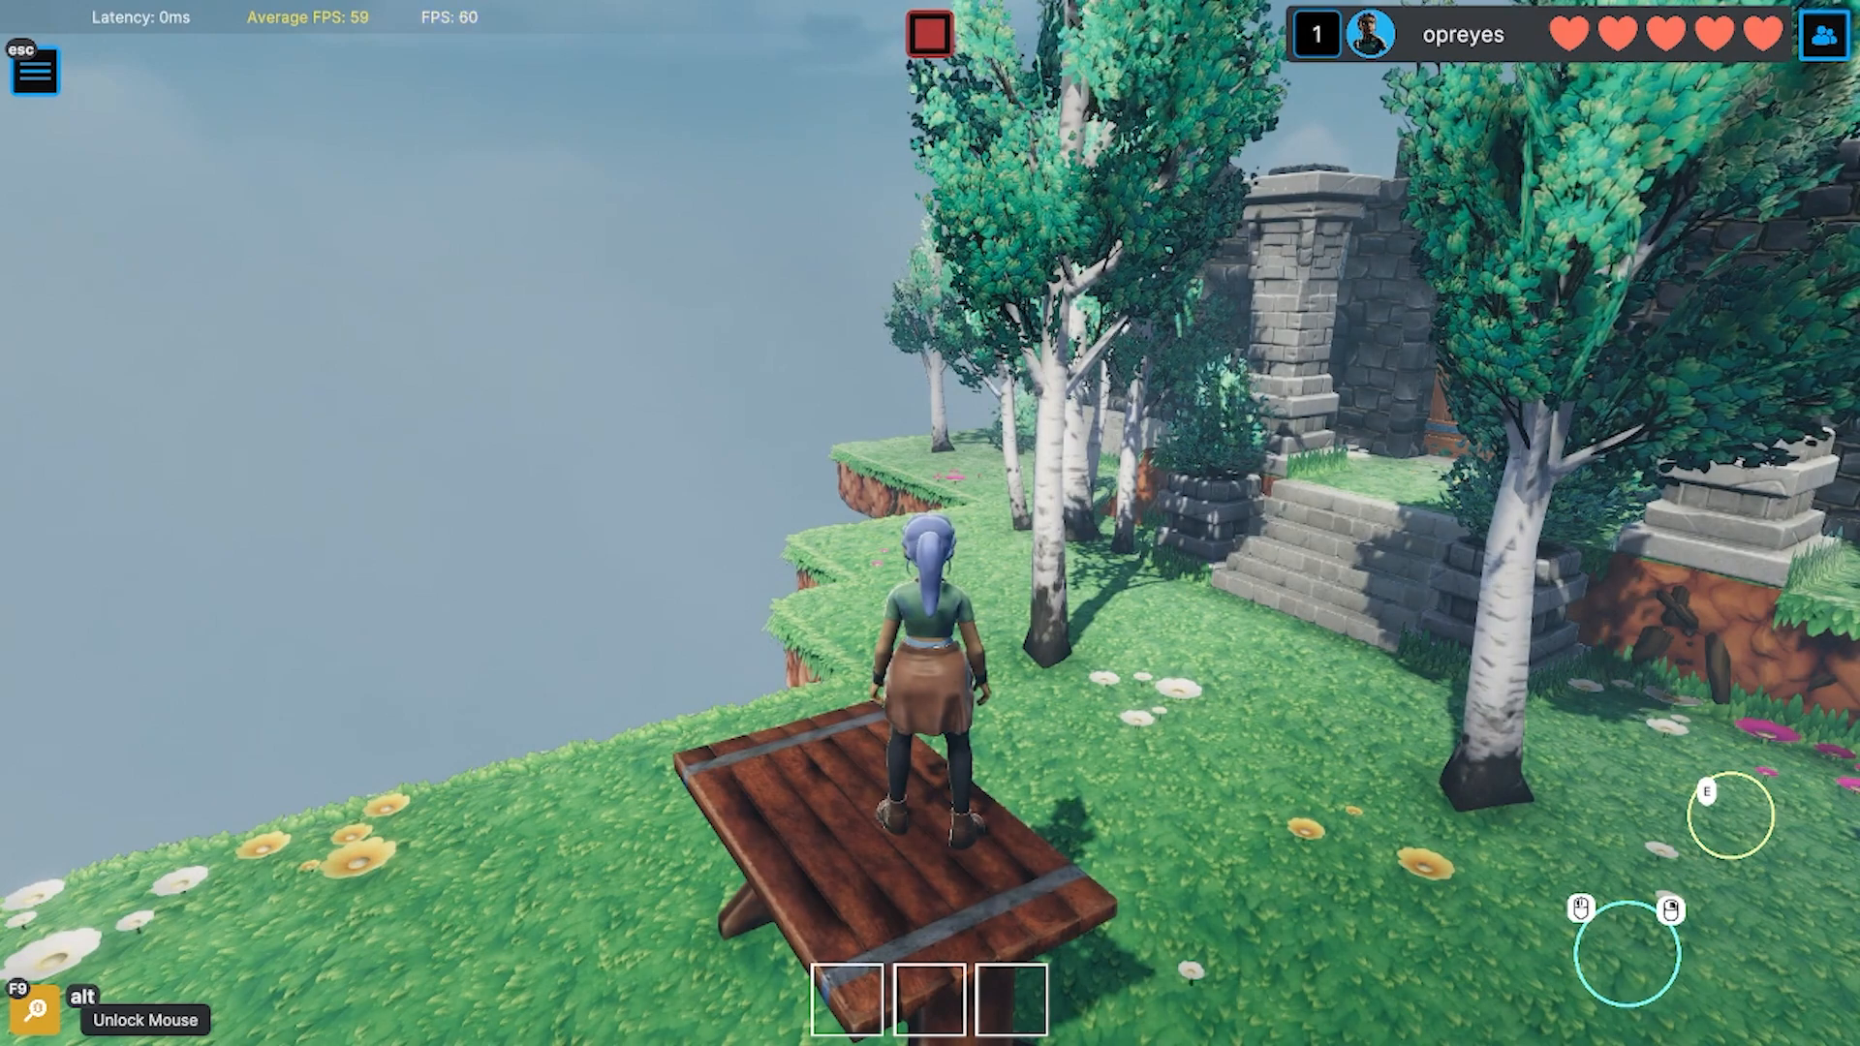
pyautogui.press('d')
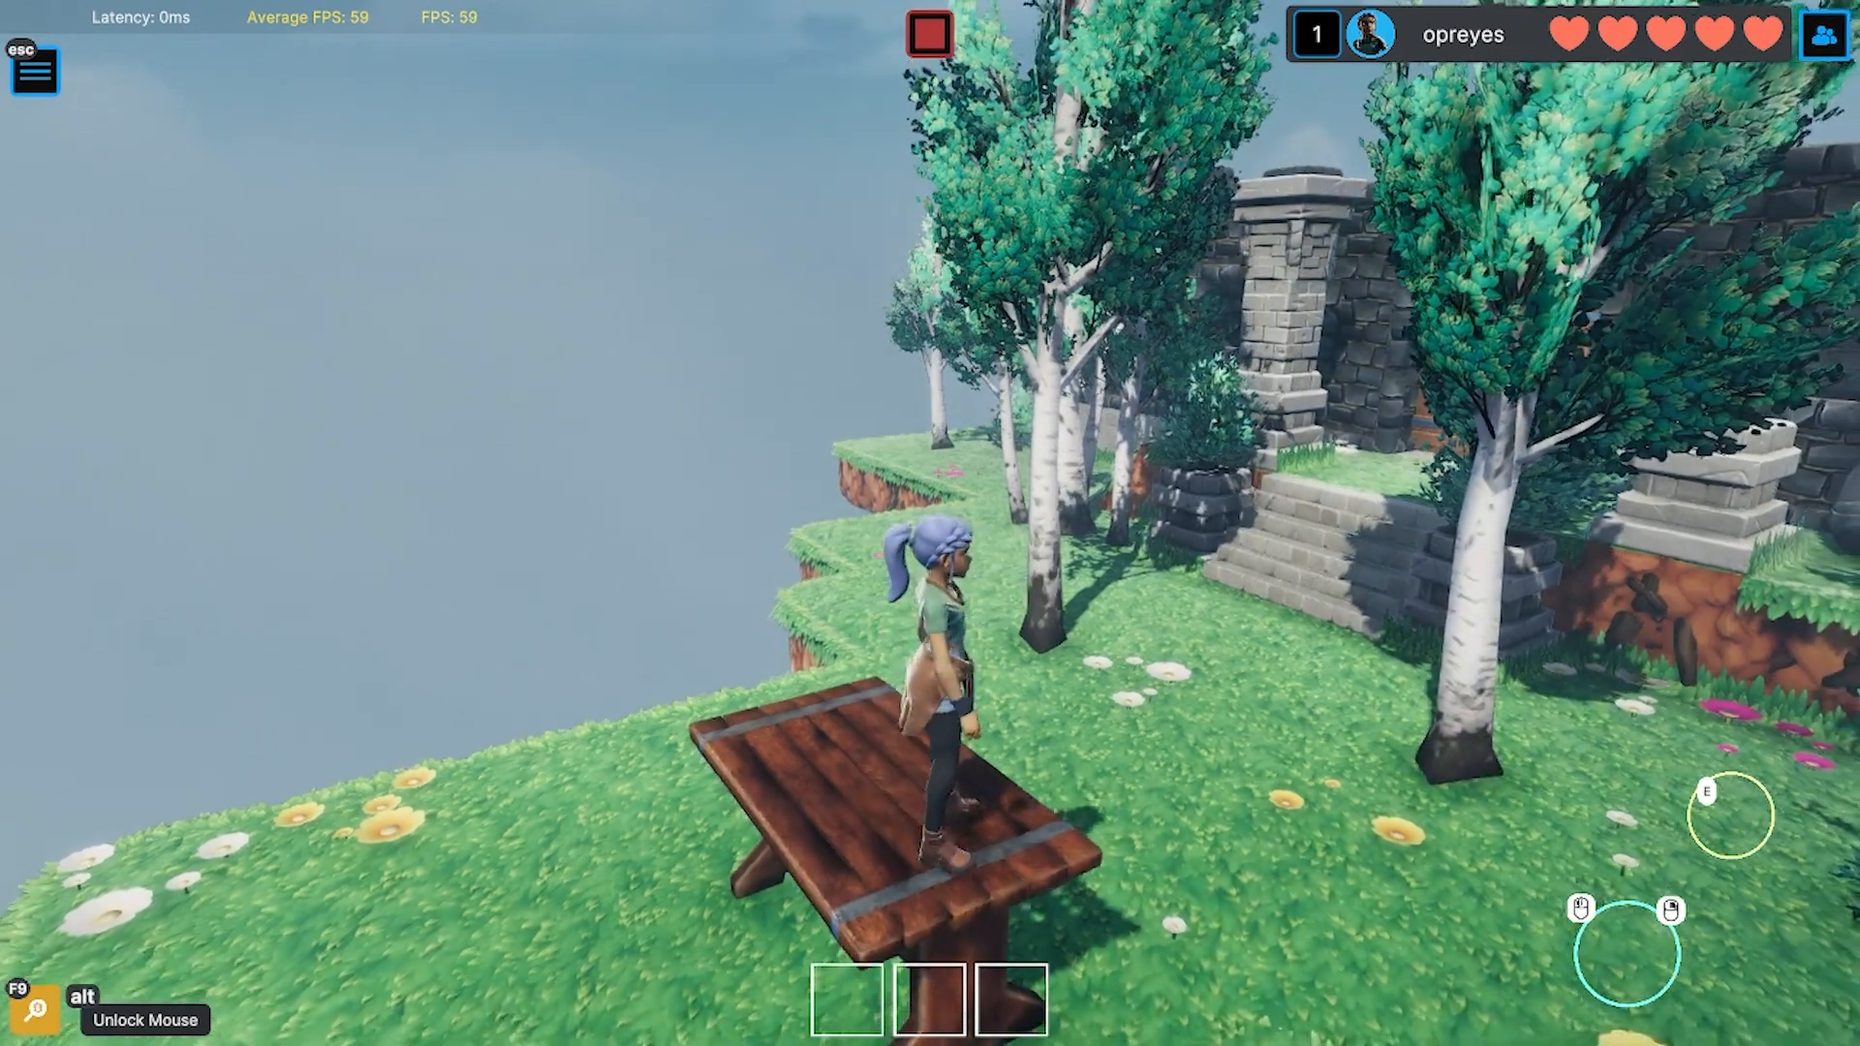
pyautogui.press('s')
pyautogui.press('space')
pyautogui.press('a')
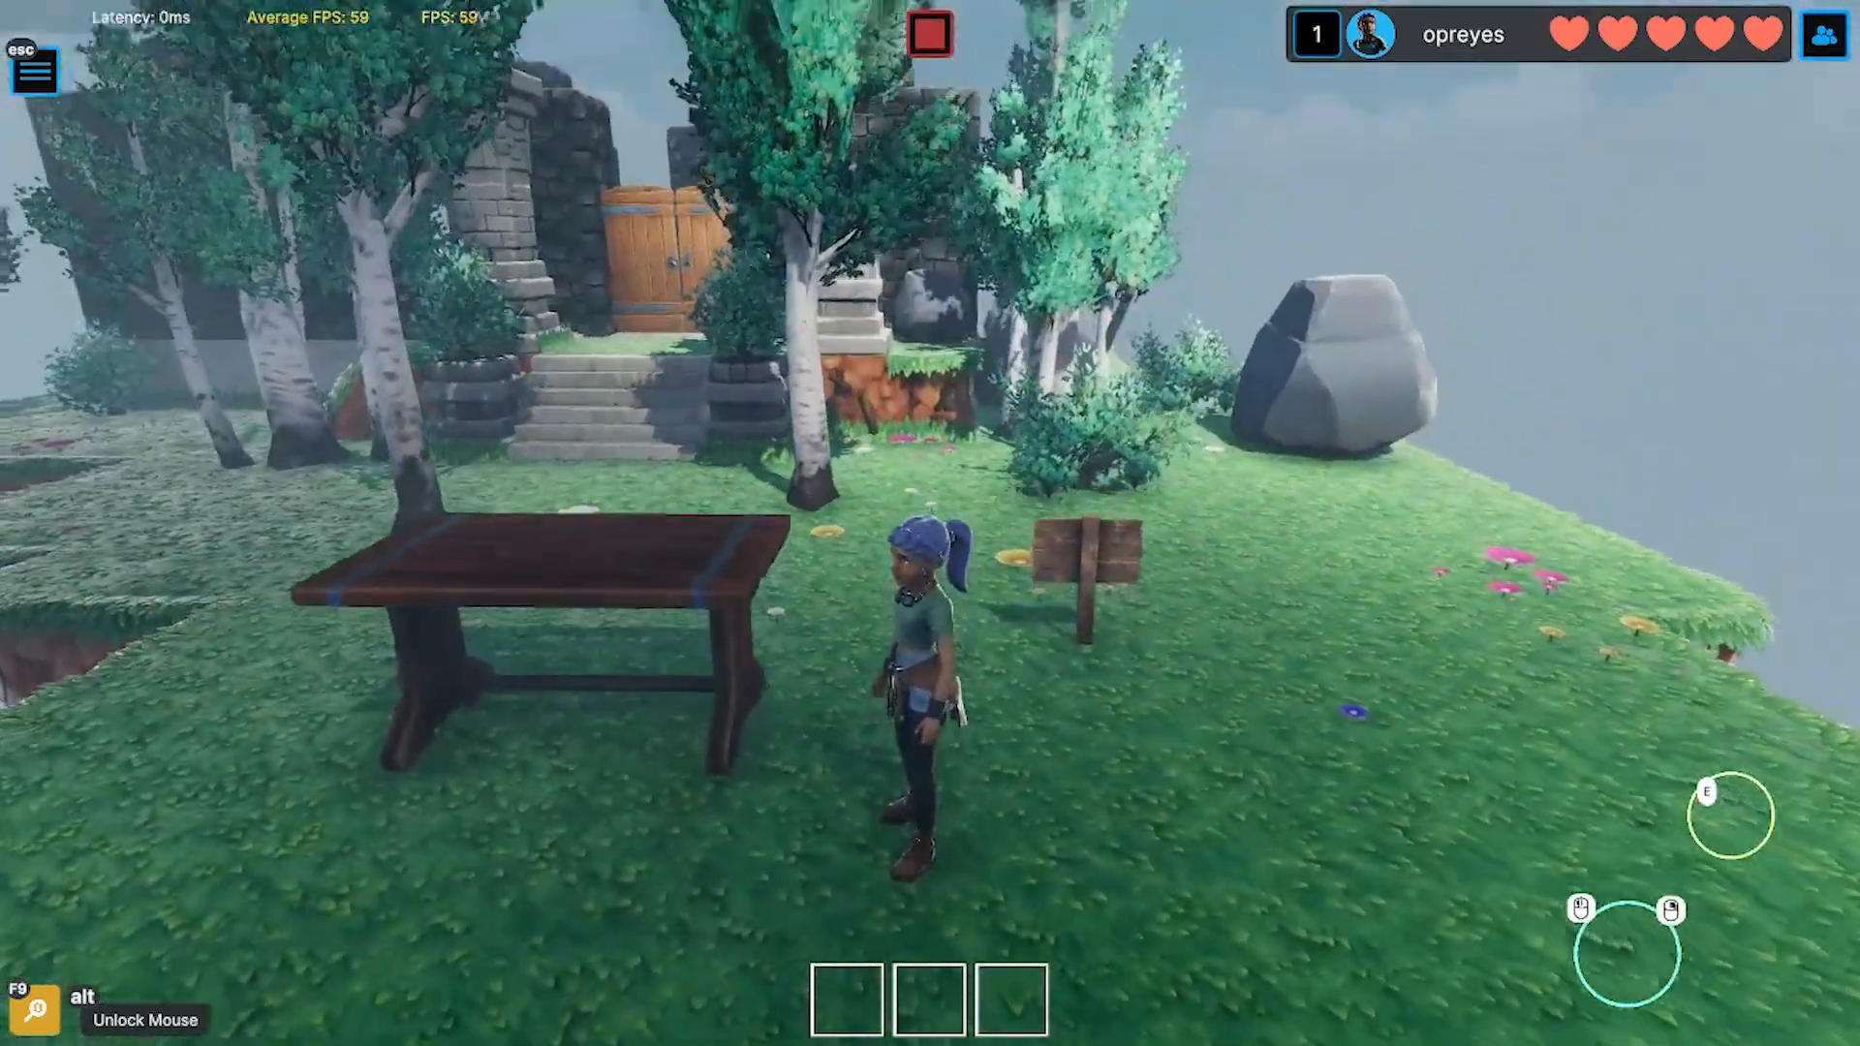
pyautogui.press('s')
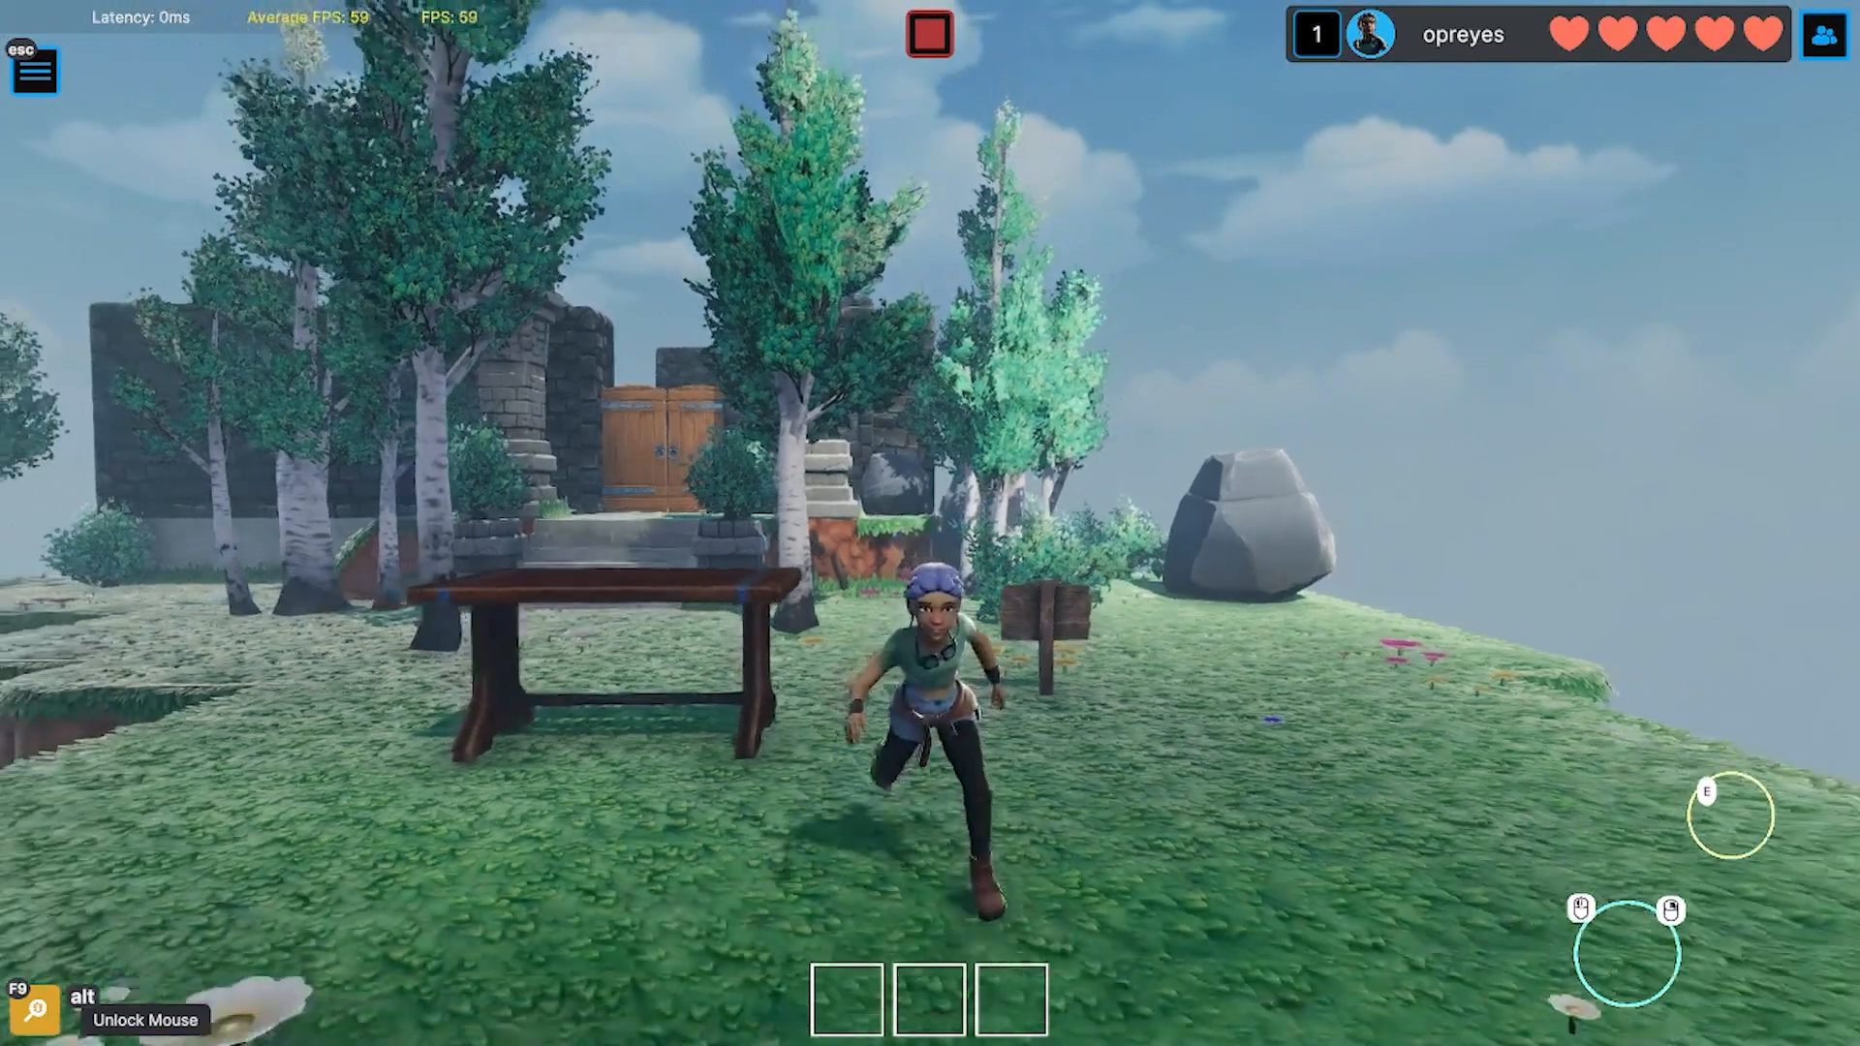